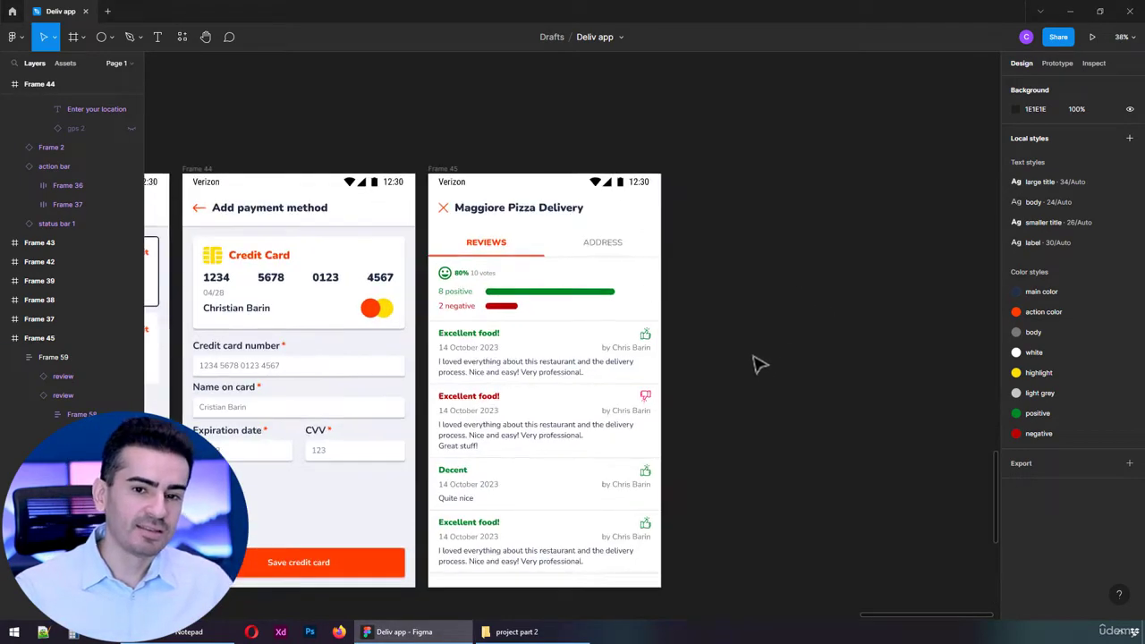
Duplicate the Maggiore Pizza Delivery reviews screen, Frame 45.
{"action": "left_click", "coordinate": [458, 177]}
{"action": "scroll", "coordinate": [776, 337], "scroll_direction": "down", "scroll_amount": 1}
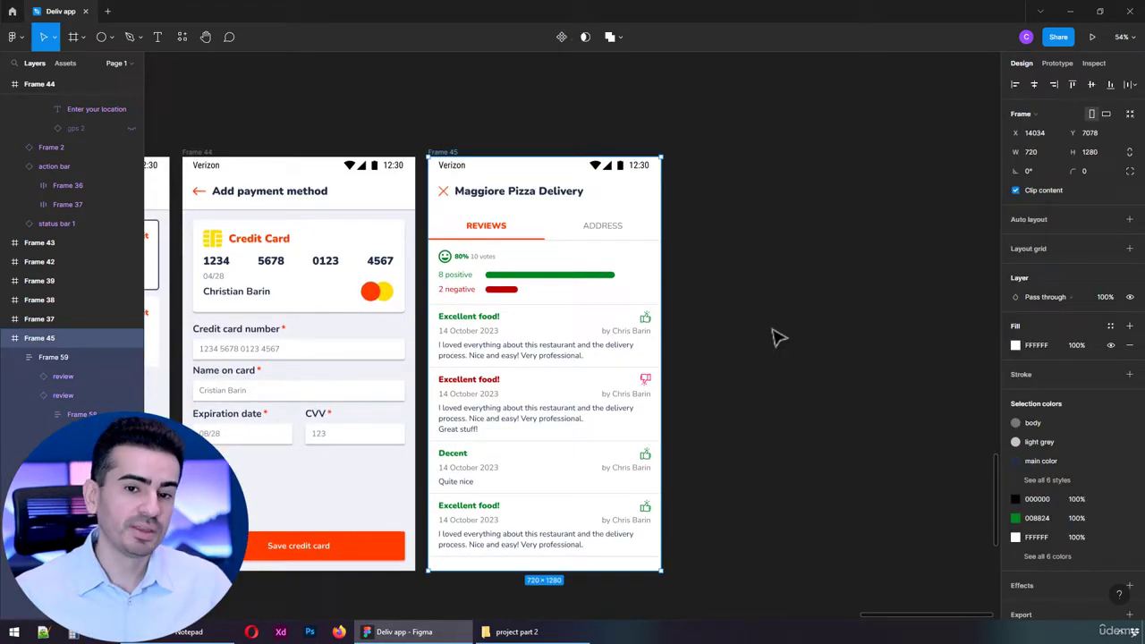
{"action": "key", "text": "ctrl+d"}
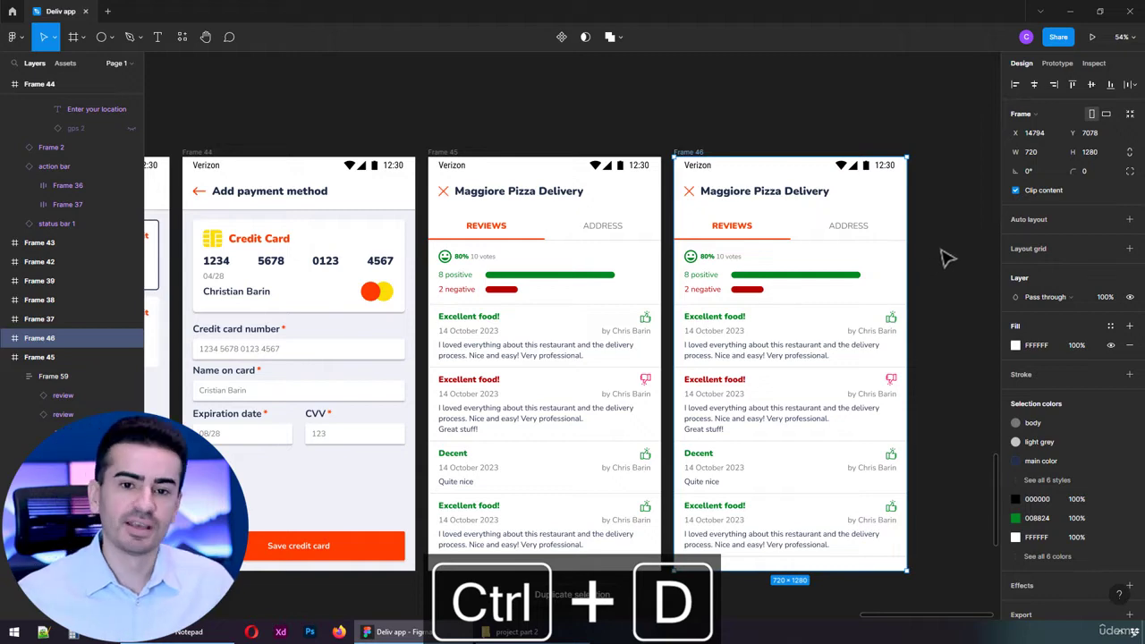
Delete the review list and the rating summary with its positive and negative bars from the duplicated screen.
{"action": "scroll", "coordinate": [948, 258], "scroll_direction": "up", "scroll_amount": 3}
{"action": "scroll", "coordinate": [669, 319], "scroll_direction": "down", "scroll_amount": 2}
{"action": "scroll", "coordinate": [669, 319], "scroll_direction": "right", "scroll_amount": 2}
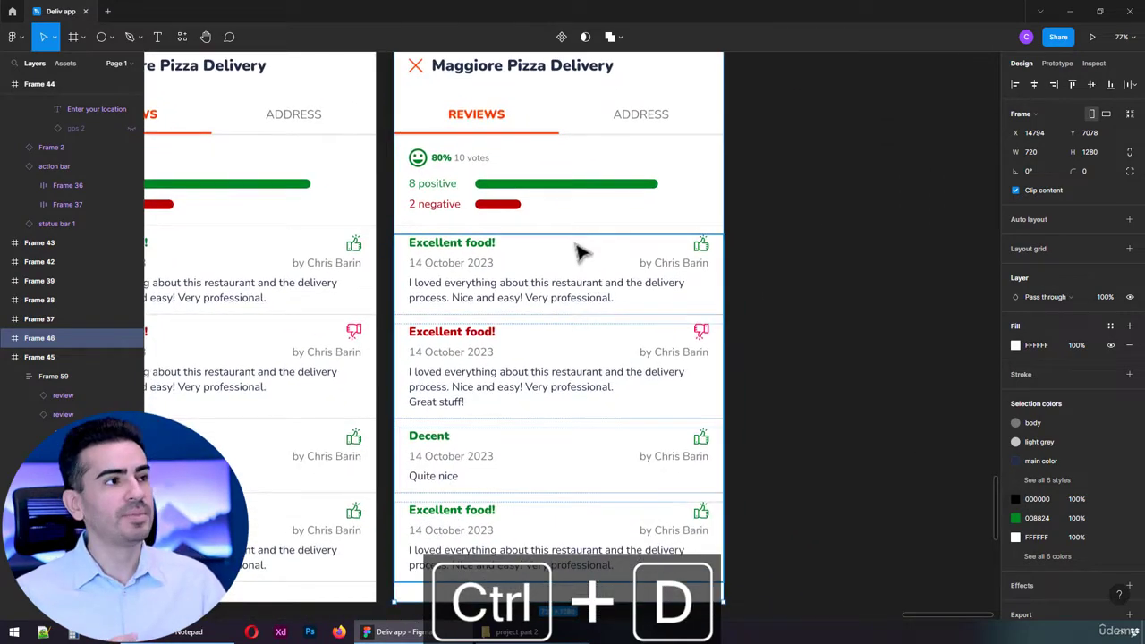
{"action": "left_click", "coordinate": [567, 320]}
{"action": "key", "text": "Delete"}
{"action": "left_click", "coordinate": [497, 204]}
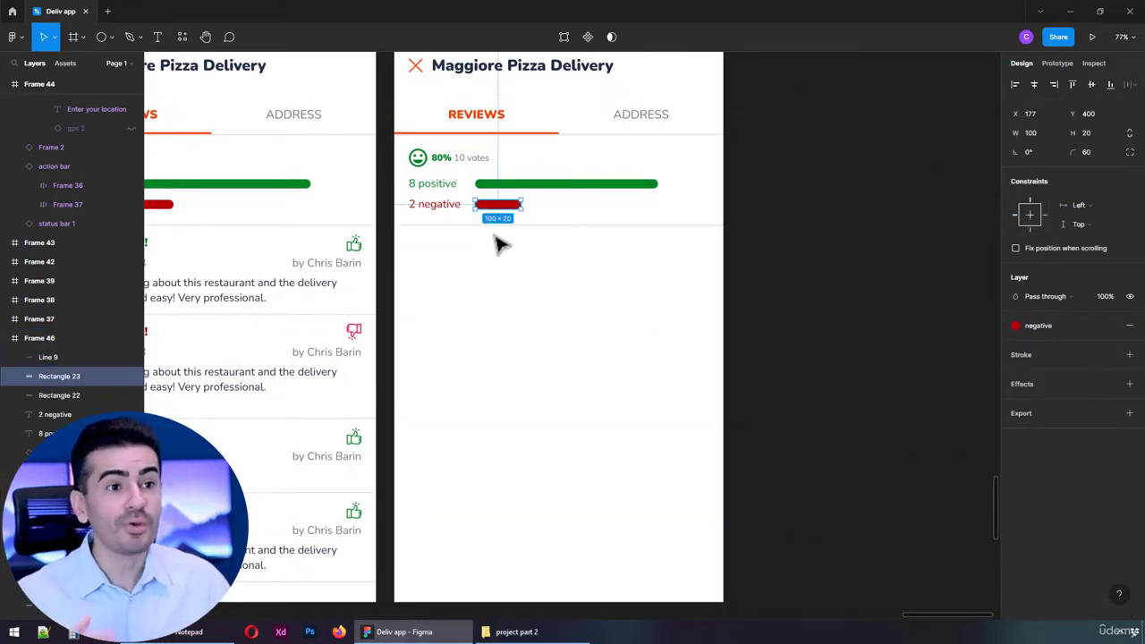
{"action": "left_click_drag", "start_coordinate": [532, 252], "coordinate": [422, 148]}
{"action": "key", "text": "Delete"}
Move the orange tab underline from beneath REVIEWS to beneath ADDRESS, aligned with the frame's right half.
{"action": "scroll", "coordinate": [528, 211], "scroll_direction": "up", "scroll_amount": 1}
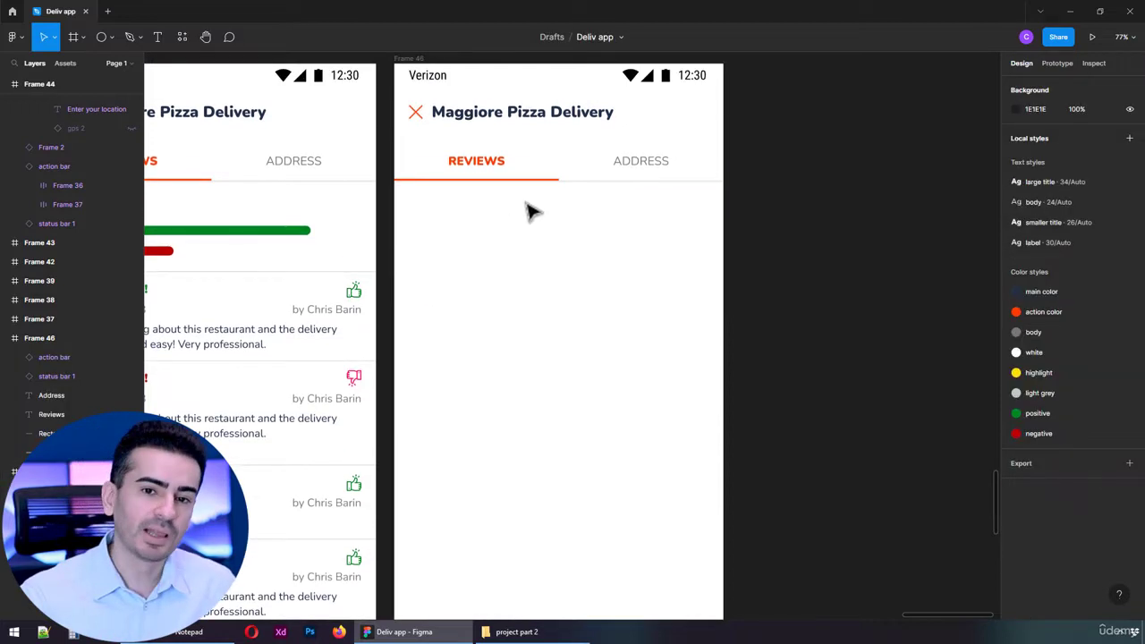
{"action": "scroll", "coordinate": [564, 233], "scroll_direction": "up", "scroll_amount": 2}
{"action": "scroll", "coordinate": [554, 281], "scroll_direction": "up", "scroll_amount": 5}
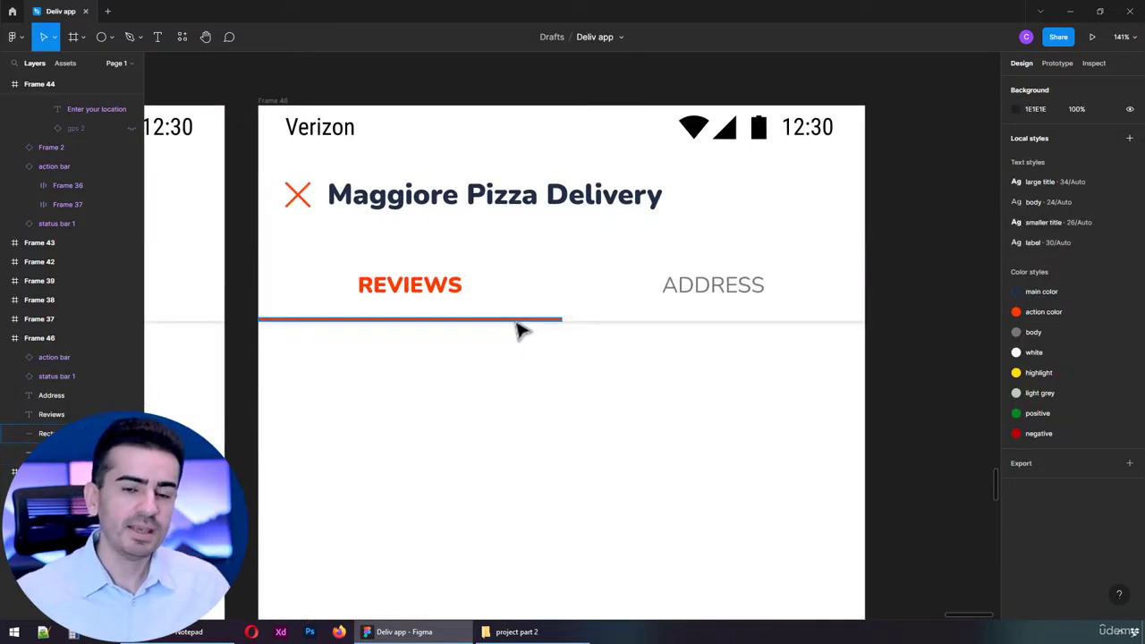
{"action": "left_click", "coordinate": [518, 319]}
{"action": "left_click_drag", "start_coordinate": [424, 320], "coordinate": [728, 320]}
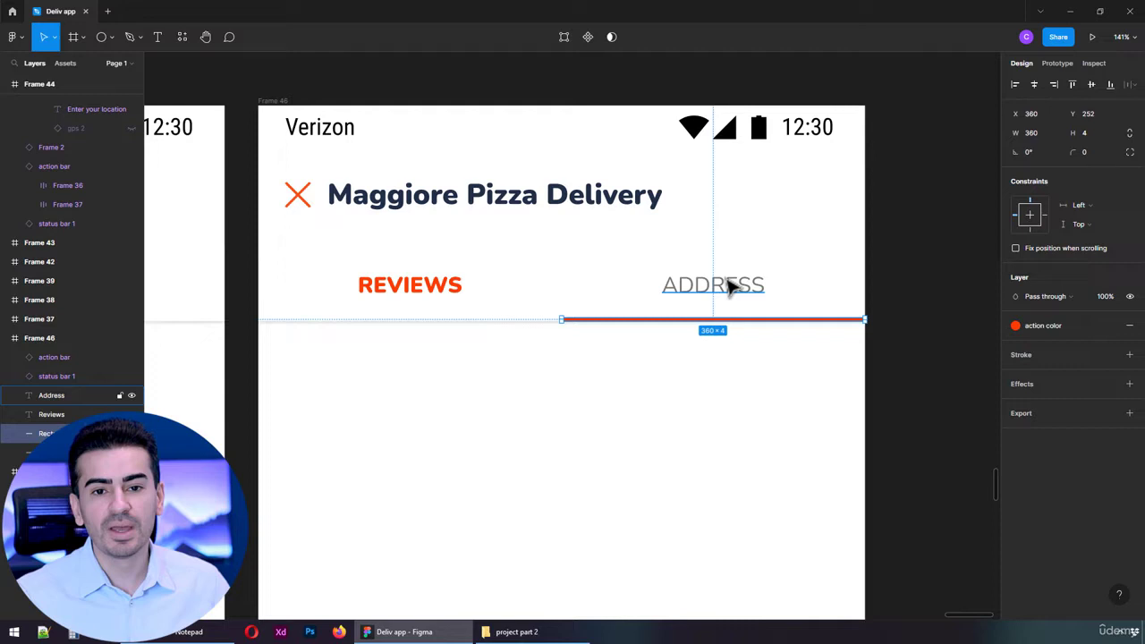
Apply the action color style to the ADDRESS tab label and set its font weight to Black.
{"action": "left_click", "coordinate": [729, 285]}
{"action": "left_click", "coordinate": [1109, 457]}
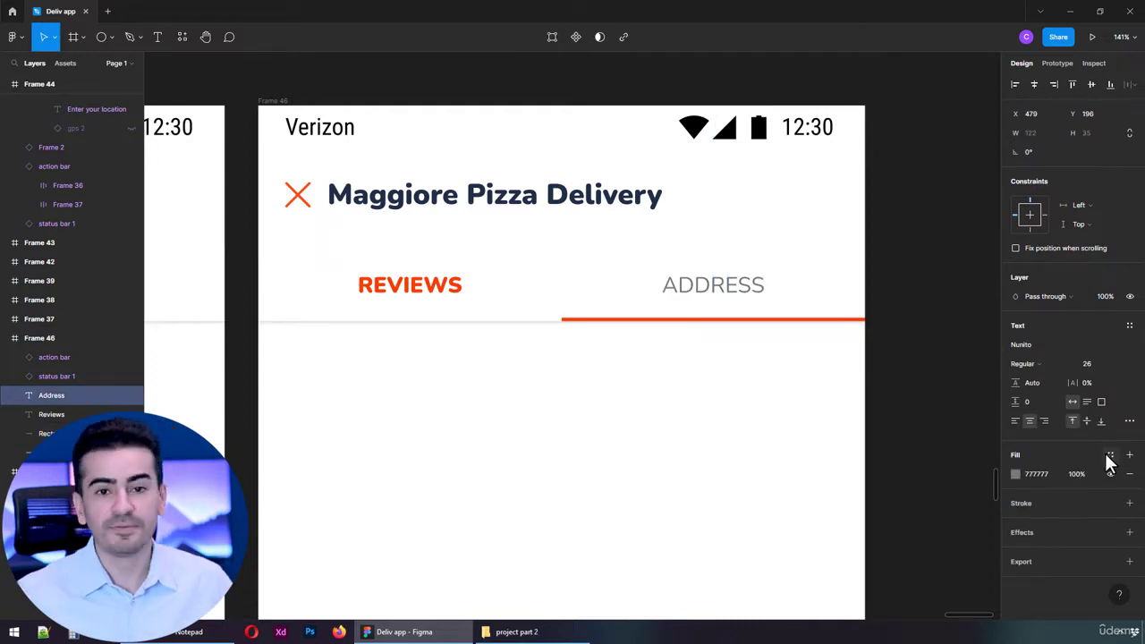
{"action": "left_click", "coordinate": [1110, 457]}
{"action": "left_click", "coordinate": [1044, 526]}
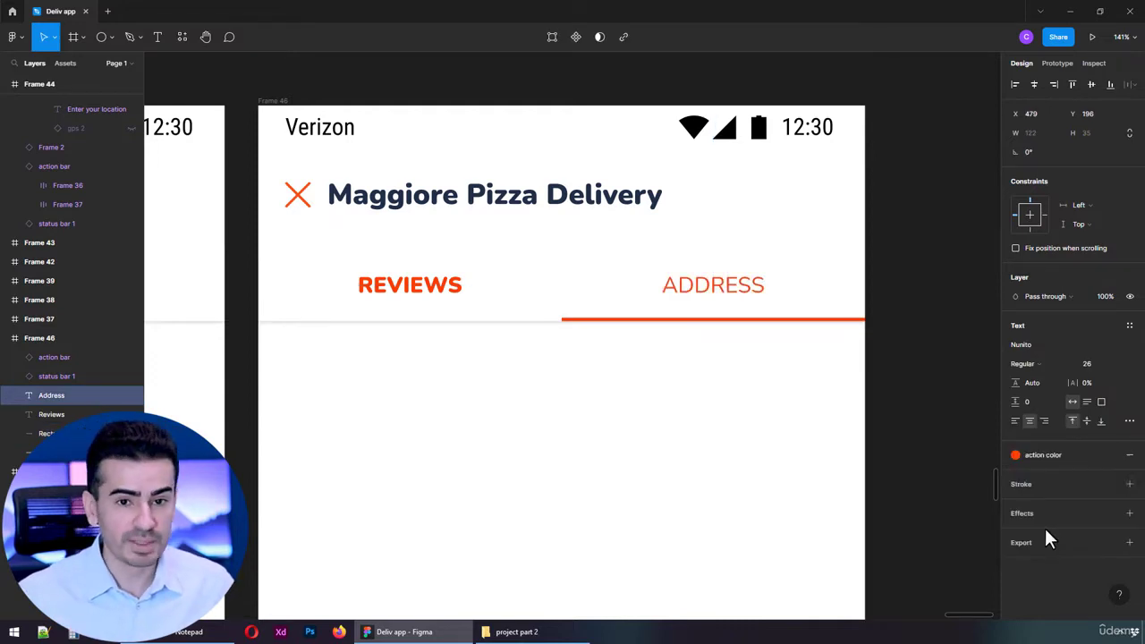
{"action": "left_click", "coordinate": [1046, 367]}
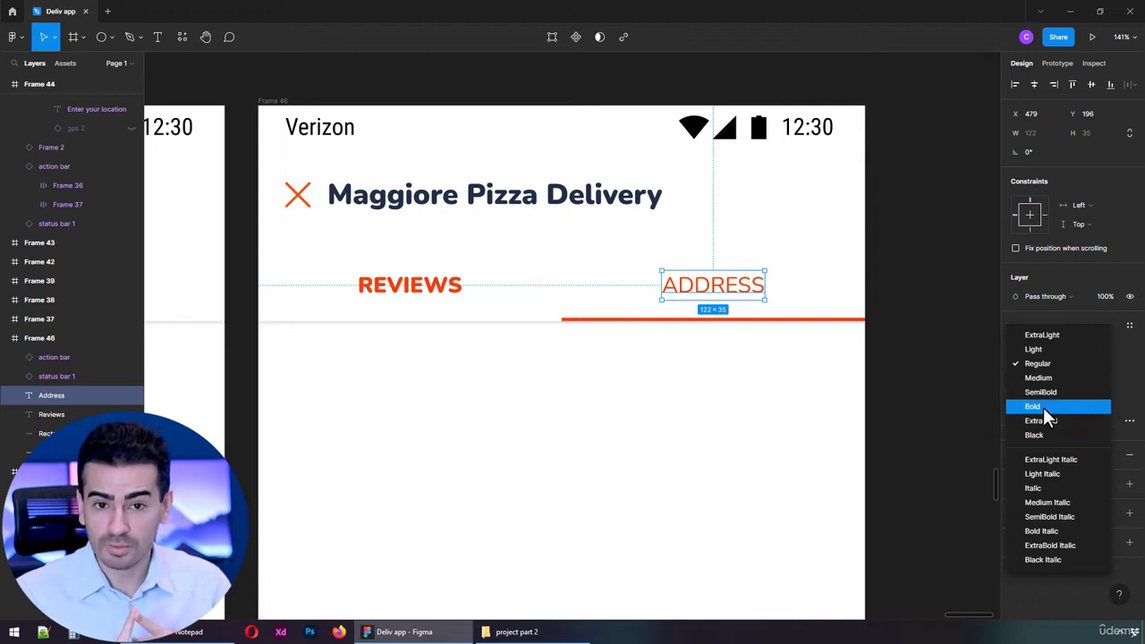
{"action": "left_click", "coordinate": [1044, 410]}
{"action": "left_click", "coordinate": [1035, 371]}
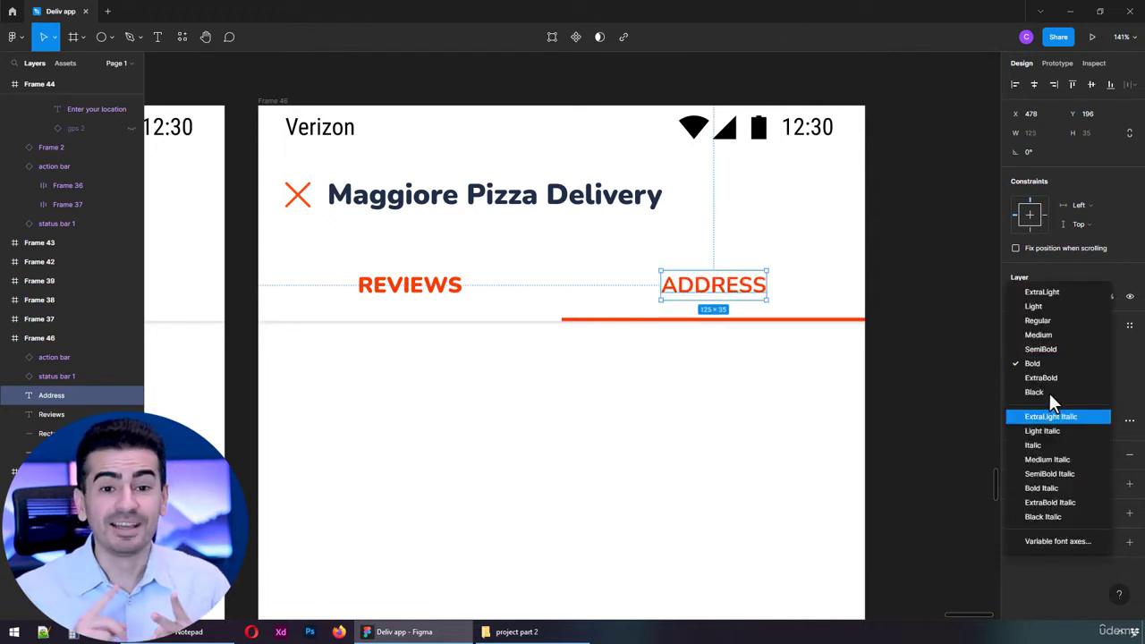
{"action": "left_click", "coordinate": [1054, 391]}
Apply the body color style to the REVIEWS tab label and set its font weight to Regular.
{"action": "left_click", "coordinate": [456, 293]}
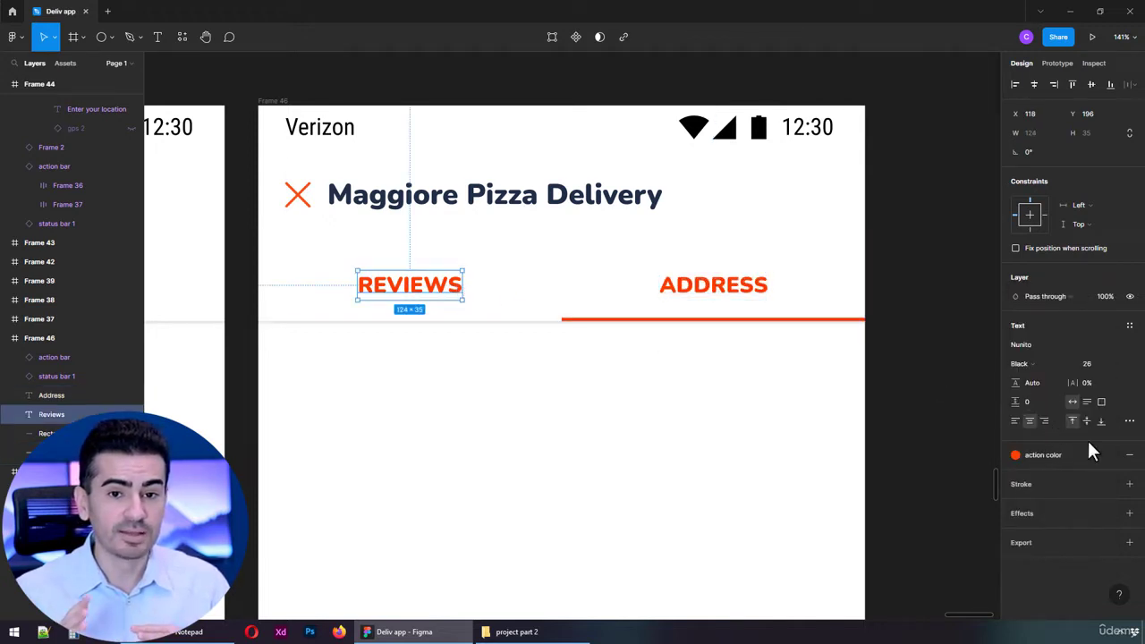
{"action": "left_click", "coordinate": [1111, 454]}
{"action": "left_click", "coordinate": [1110, 456]}
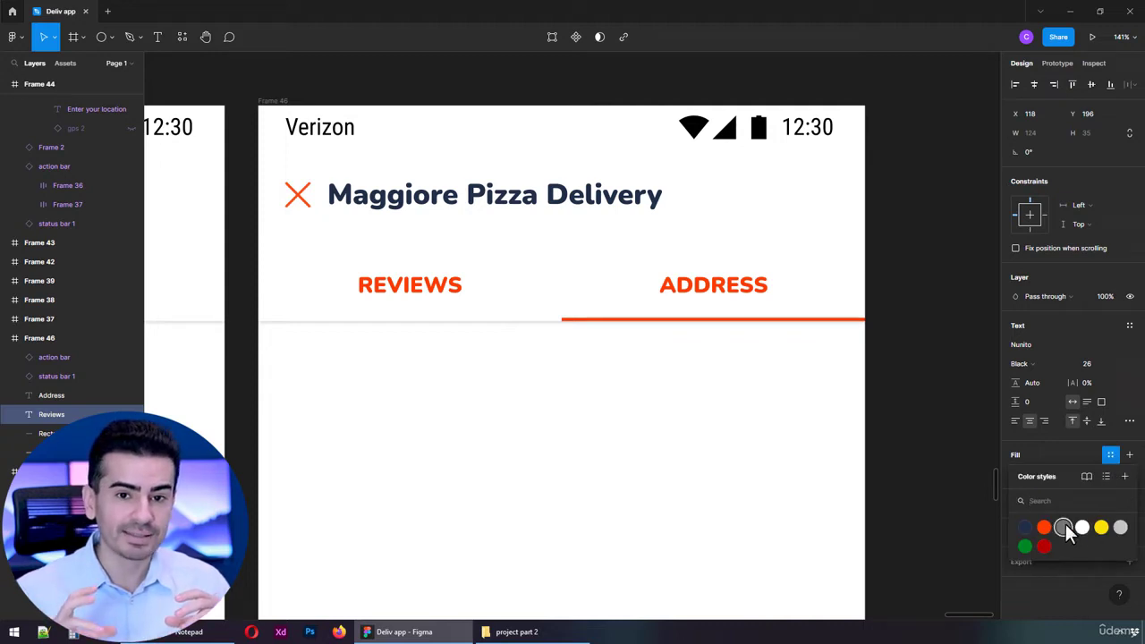
{"action": "left_click", "coordinate": [1064, 527]}
{"action": "left_click", "coordinate": [1046, 362]}
{"action": "left_click", "coordinate": [1042, 295]}
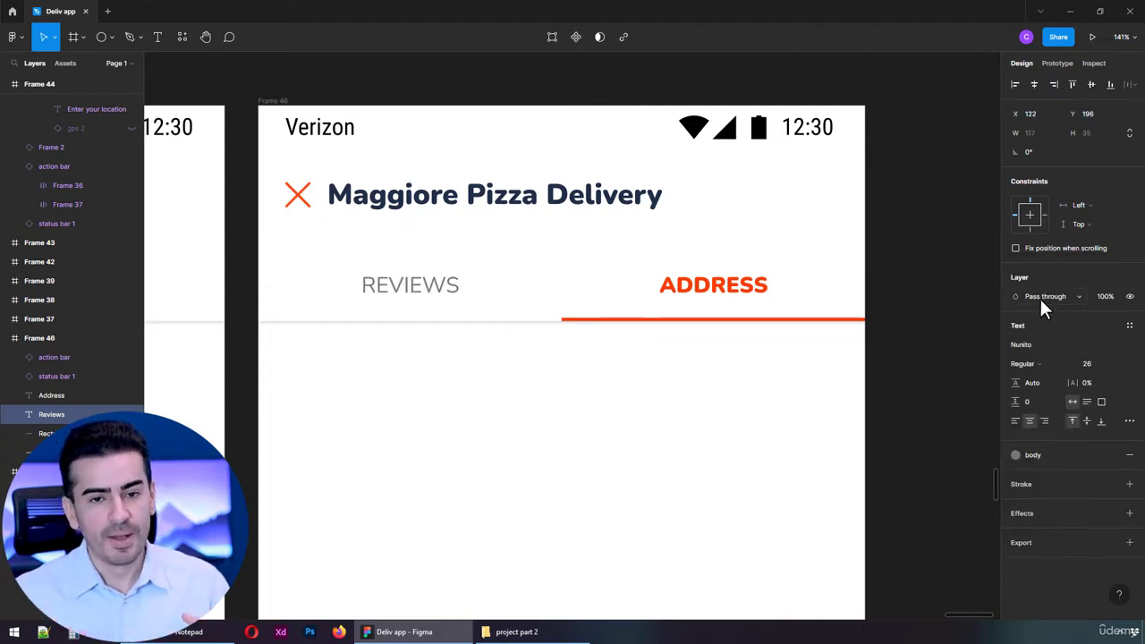
{"action": "left_click", "coordinate": [670, 441]}
Draw a 720 by 450 rectangle and place it directly below the tabs at X 0, Y 256.
{"action": "scroll", "coordinate": [626, 437], "scroll_direction": "down", "scroll_amount": 2}
{"action": "scroll", "coordinate": [555, 419], "scroll_direction": "down", "scroll_amount": 1}
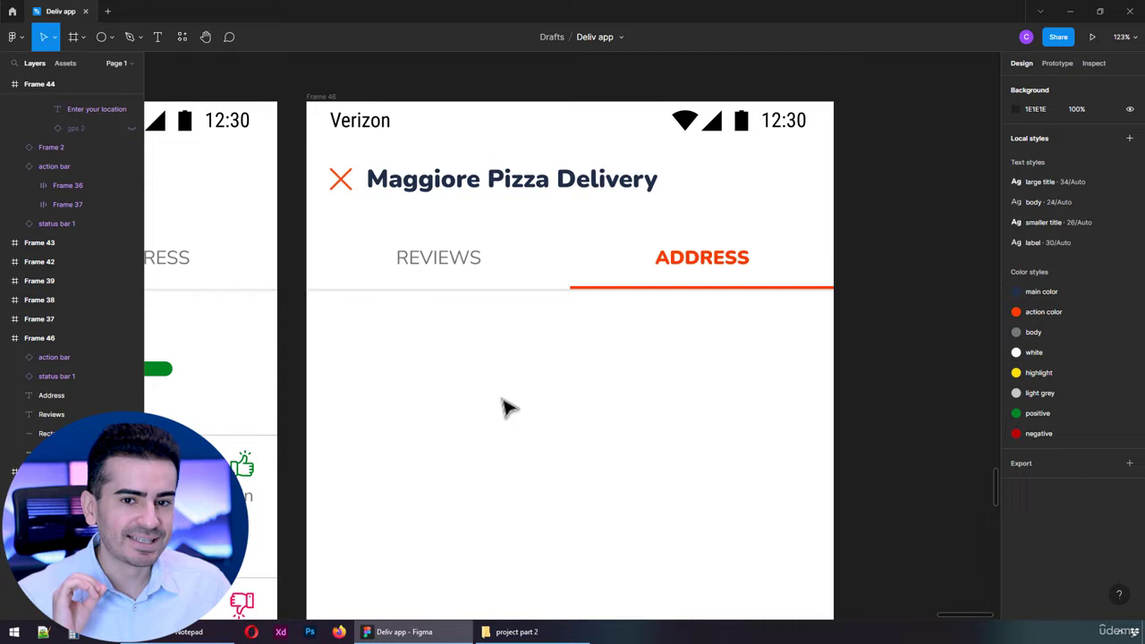
{"action": "key", "text": "r"}
{"action": "left_click_drag", "start_coordinate": [397, 347], "coordinate": [658, 476]}
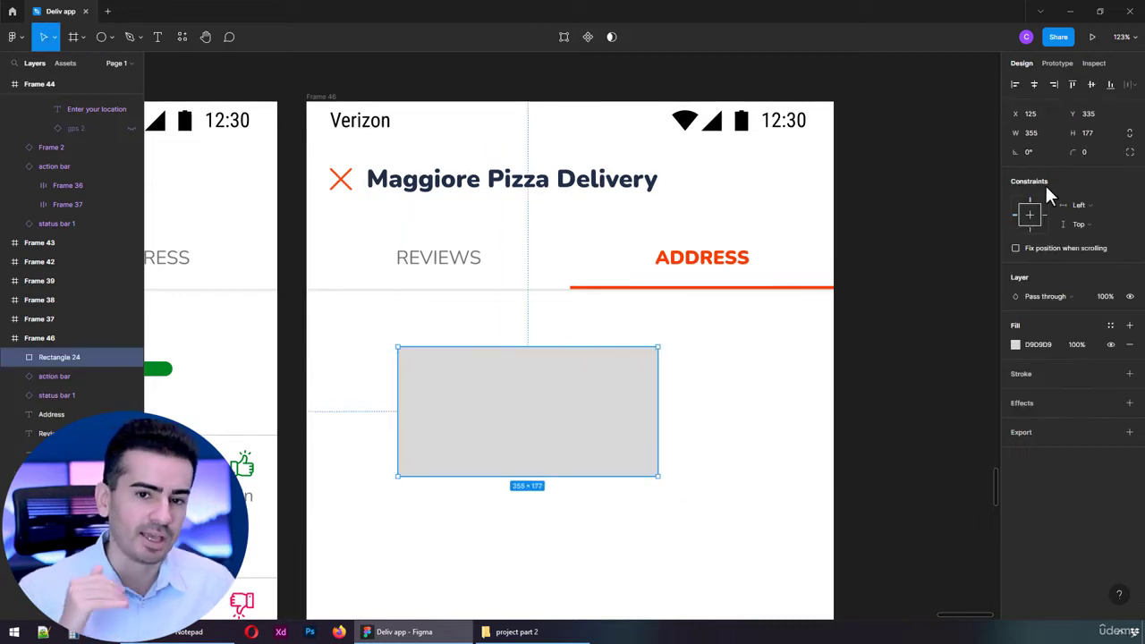
{"action": "left_click", "coordinate": [1027, 138]}
{"action": "type", "text": "720"}
{"action": "key", "text": "Tab"}
{"action": "type", "text": "450"}
{"action": "key", "text": "Return"}
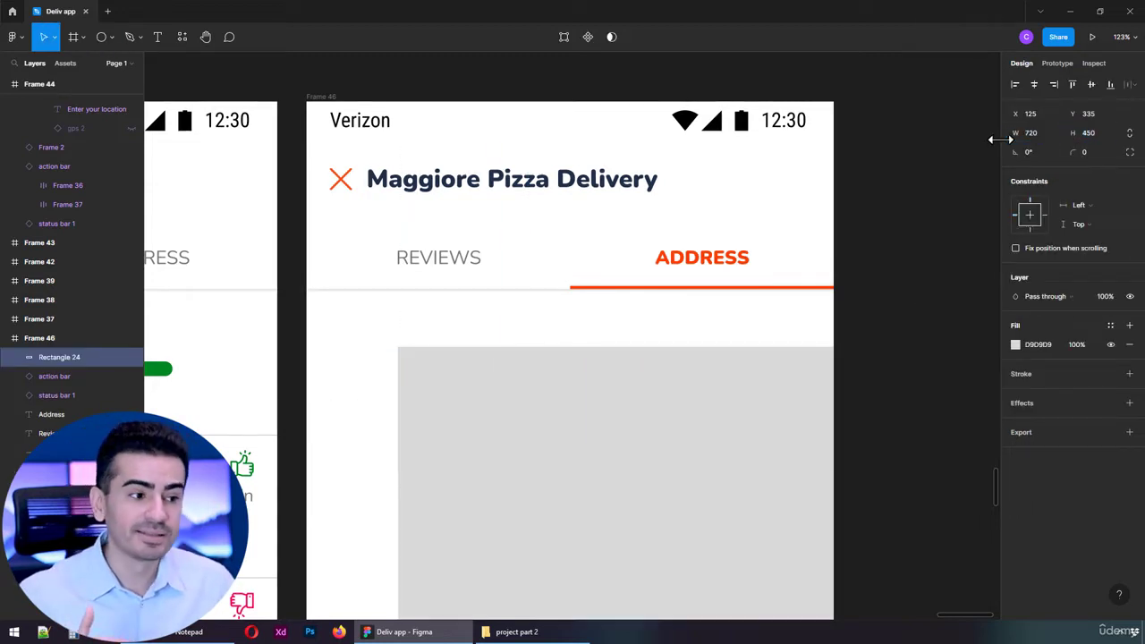
{"action": "scroll", "coordinate": [488, 392], "scroll_direction": "down", "scroll_amount": 3}
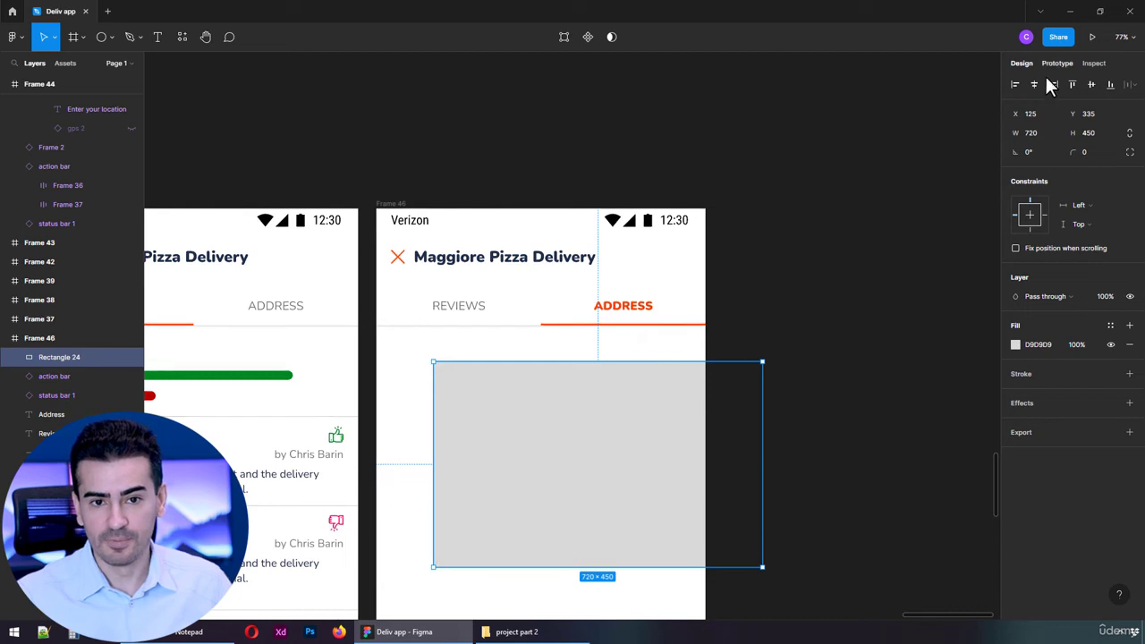
{"action": "left_click_drag", "start_coordinate": [667, 475], "coordinate": [614, 447]}
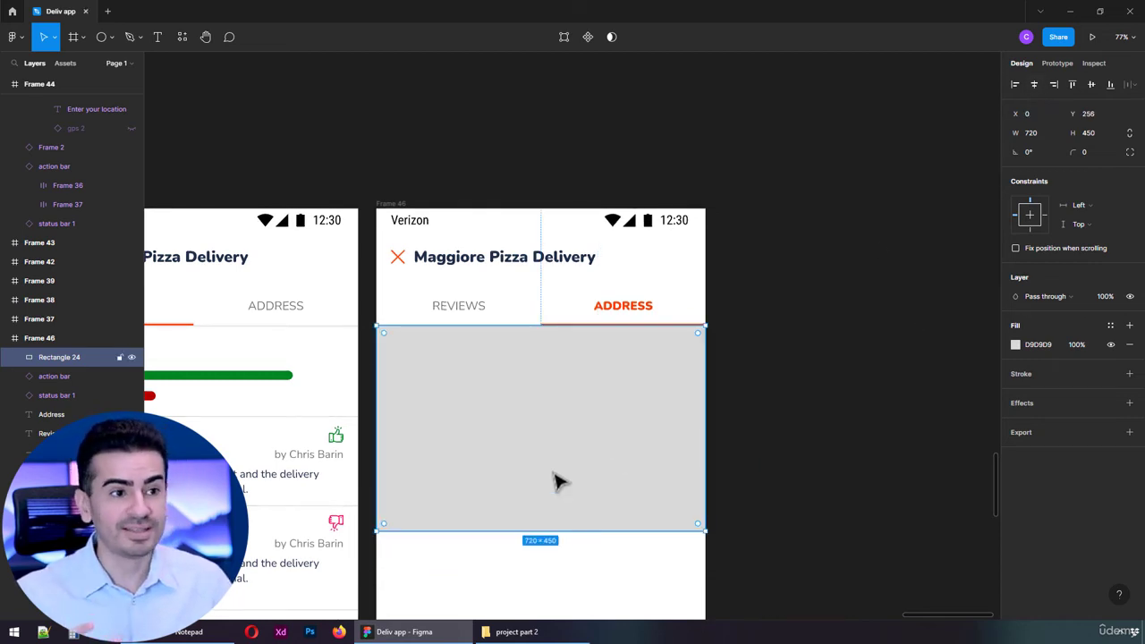
Fill the rectangle with the map image from the project part 2 folder inside figma resources.
{"action": "key", "text": "ctrl+shift+k"}
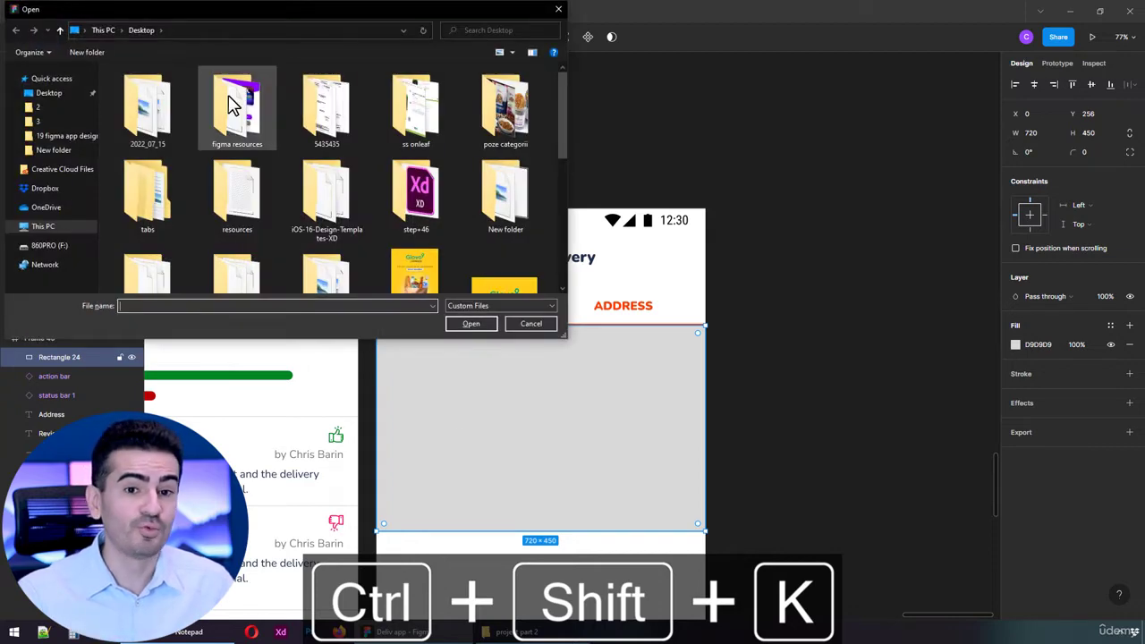
{"action": "double_click", "coordinate": [237, 103]}
{"action": "double_click", "coordinate": [364, 105]}
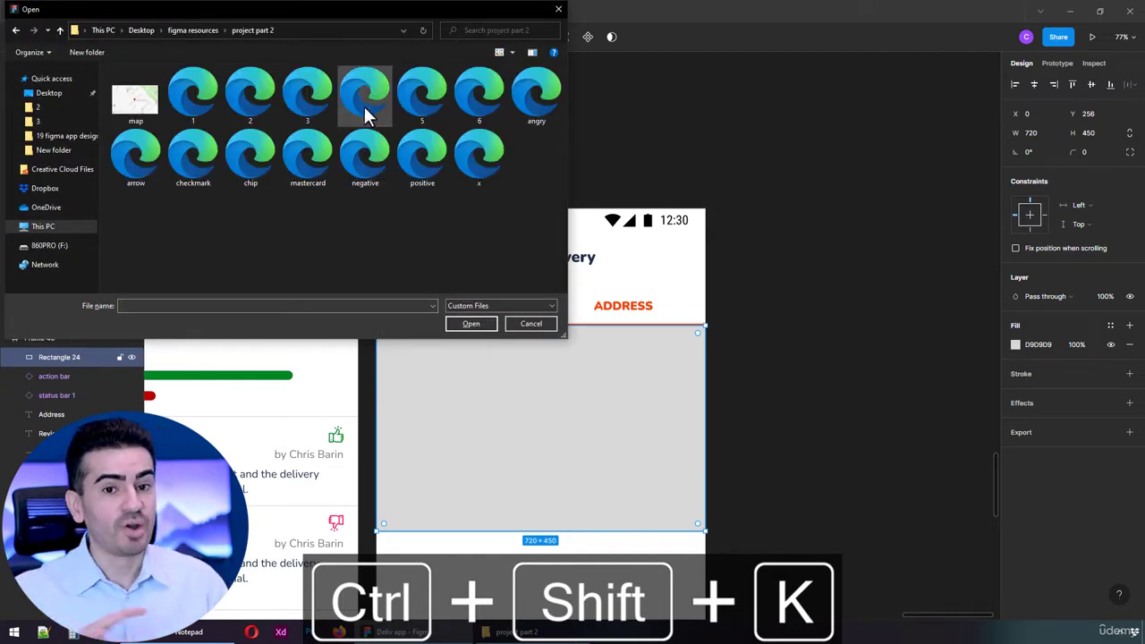
{"action": "double_click", "coordinate": [123, 100]}
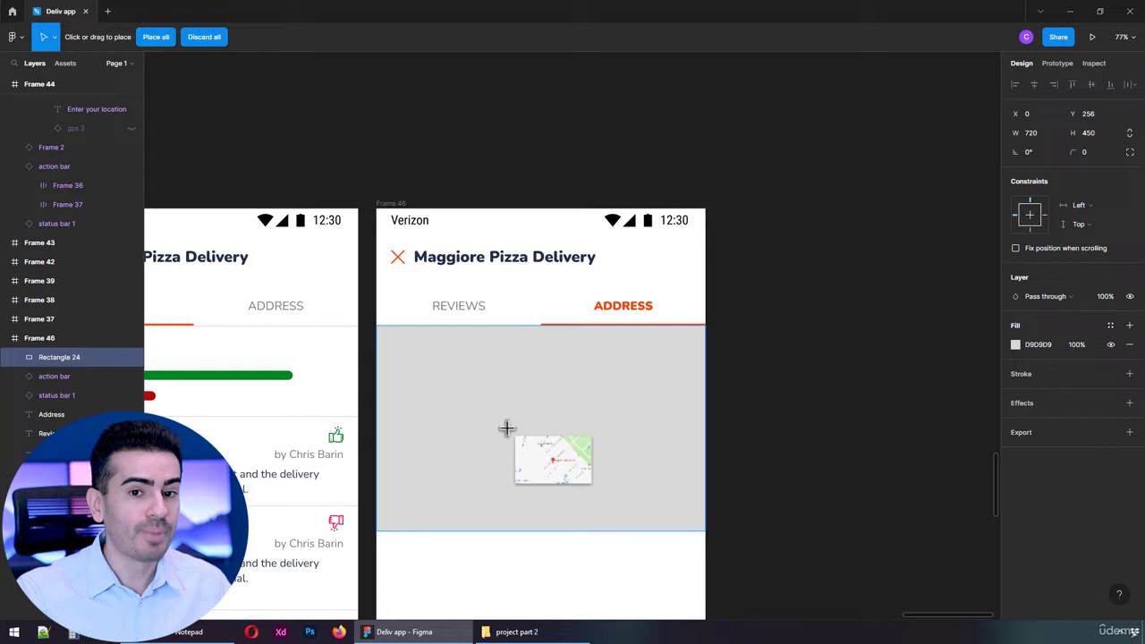
{"action": "left_click", "coordinate": [506, 430]}
{"action": "scroll", "coordinate": [510, 506], "scroll_direction": "down", "scroll_amount": 5}
{"action": "key", "text": "Escape"}
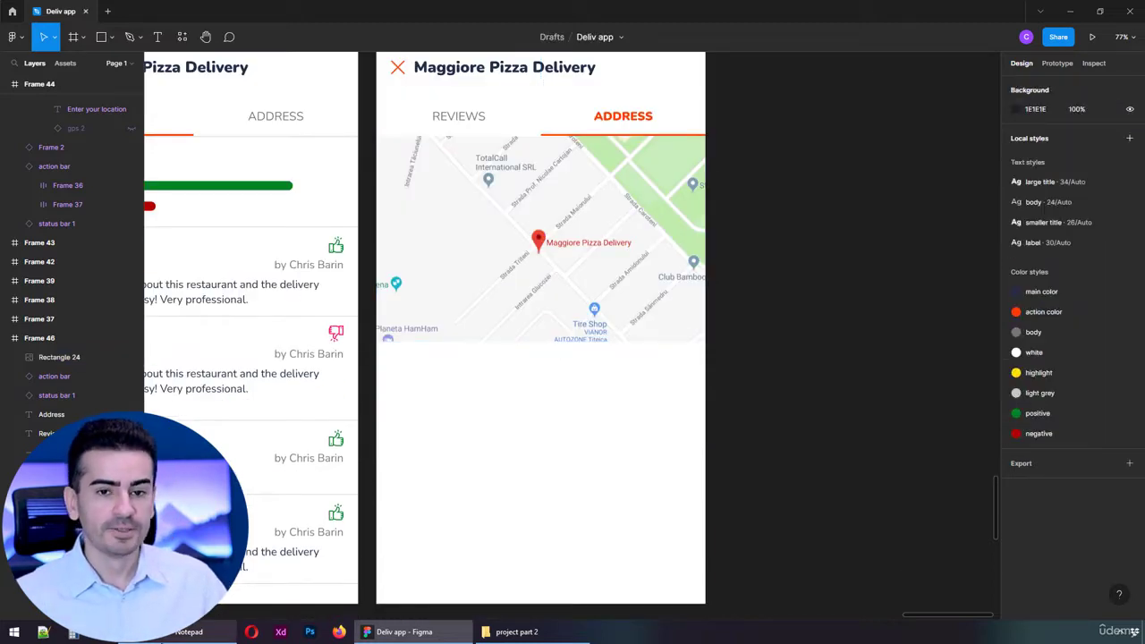
Copy the street address line from Notepad and paste it as text below the map in Figma.
{"action": "left_click", "coordinate": [183, 632]}
{"action": "left_click_drag", "start_coordinate": [162, 237], "coordinate": [17, 238]}
{"action": "key", "text": "ctrl+c"}
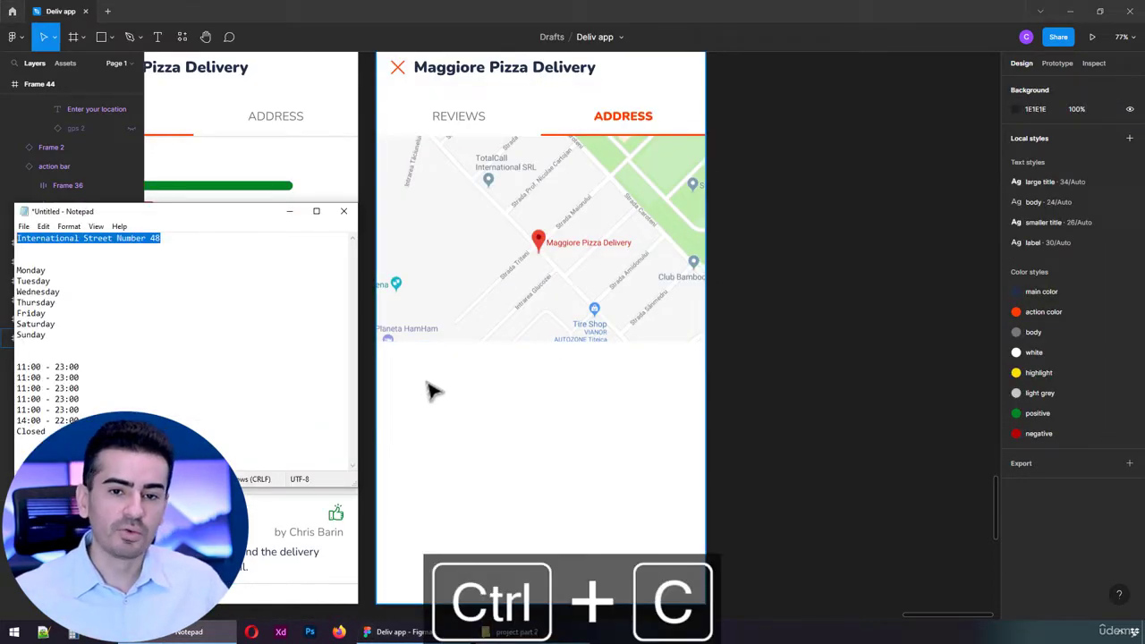
{"action": "left_click", "coordinate": [425, 388]}
{"action": "key", "text": "ctrl+v"}
{"action": "left_click", "coordinate": [505, 379]}
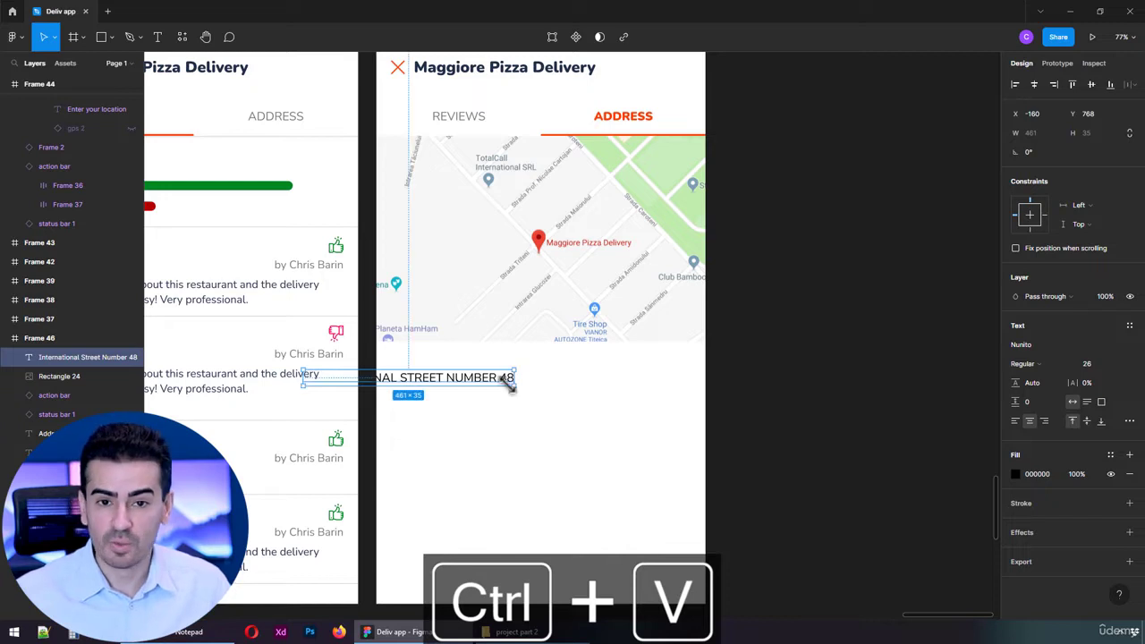
Left-align the address text, apply the action color style and set its weight to Bold.
{"action": "left_click", "coordinate": [1016, 420]}
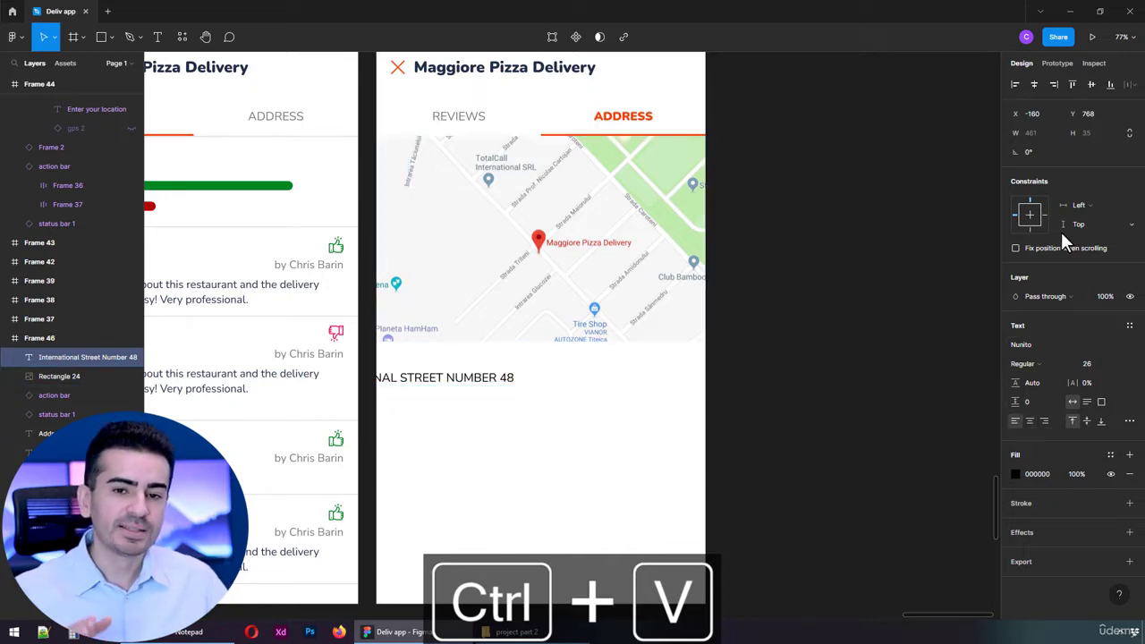
{"action": "left_click", "coordinate": [1111, 455]}
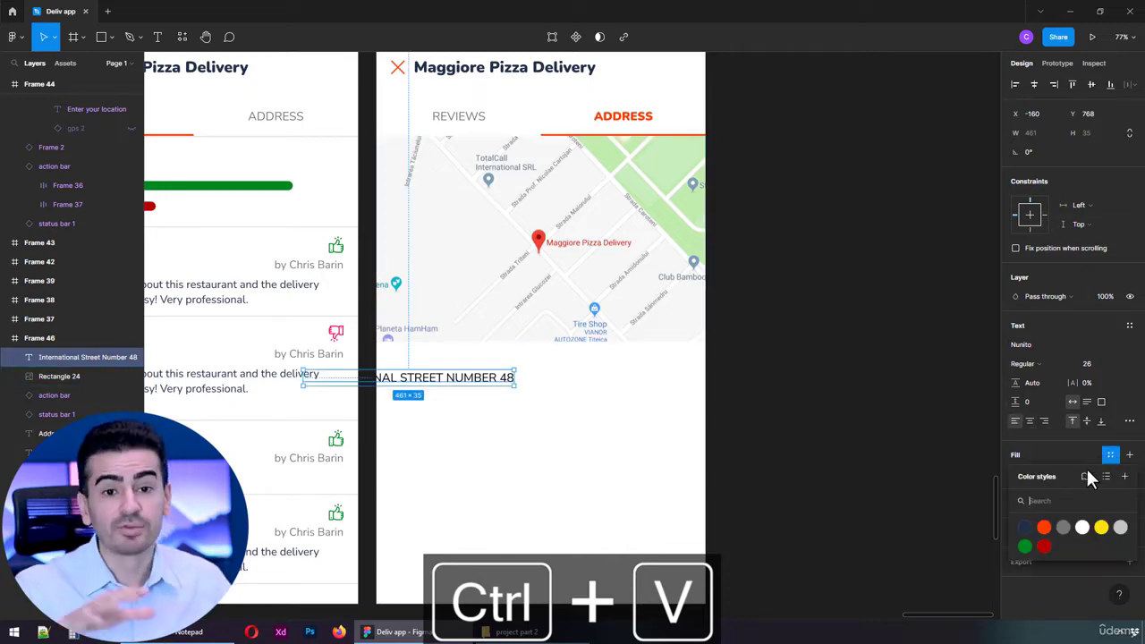
{"action": "left_click", "coordinate": [1043, 527]}
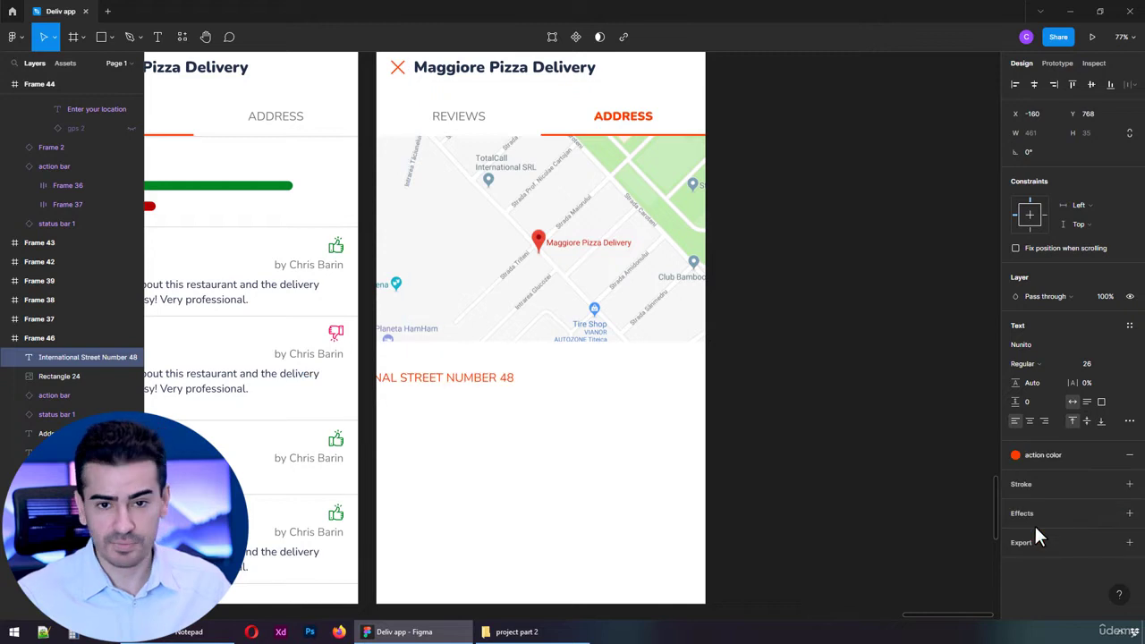
{"action": "left_click", "coordinate": [1051, 364]}
{"action": "left_click", "coordinate": [1044, 404]}
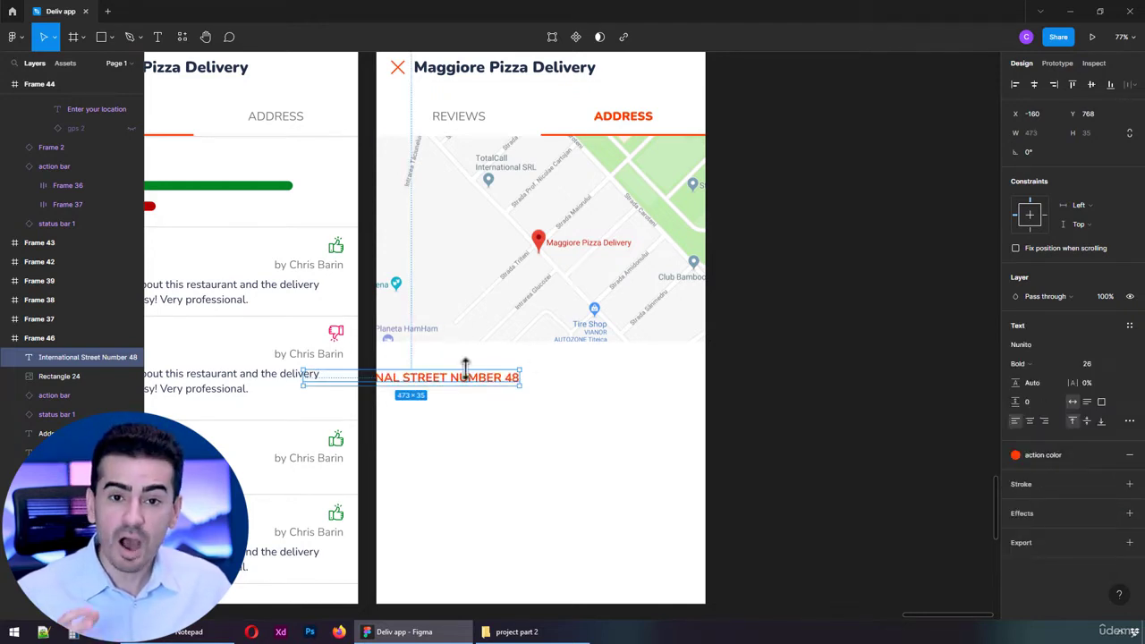
Position the address text at X 32, Y 736, leaving a 30 px gap below the map.
{"action": "left_click_drag", "start_coordinate": [465, 366], "coordinate": [563, 350]}
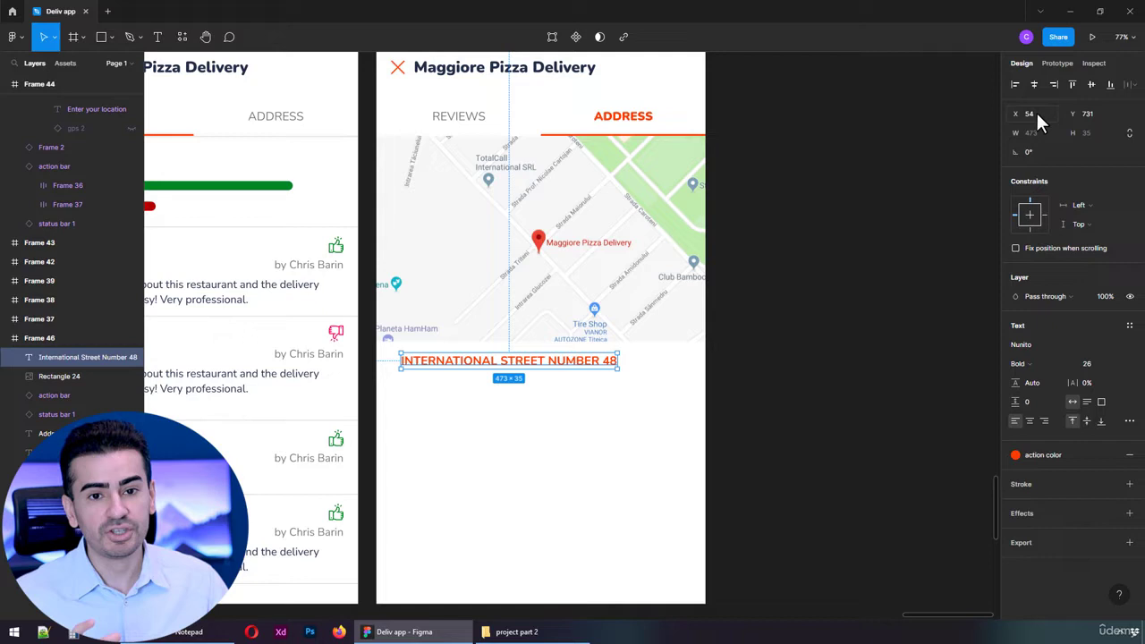
{"action": "left_click_drag", "start_coordinate": [1037, 113], "coordinate": [1046, 123]}
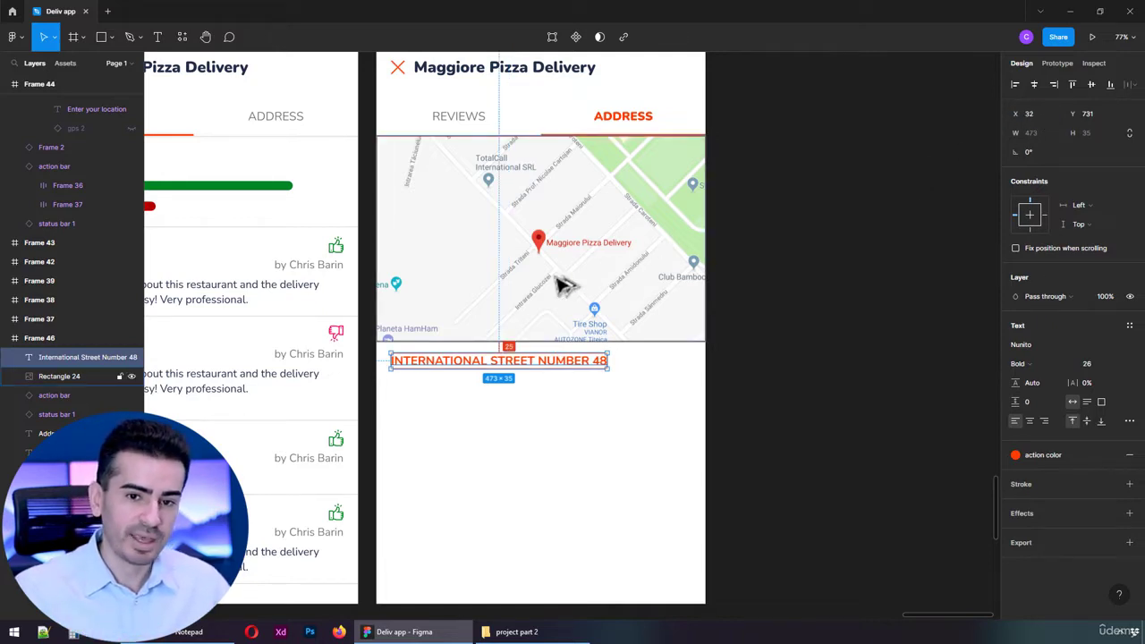
{"action": "key", "text": "Down"}
{"action": "key", "text": "Down"}
{"action": "key", "text": "Down"}
{"action": "key", "text": "Down"}
{"action": "key", "text": "Down"}
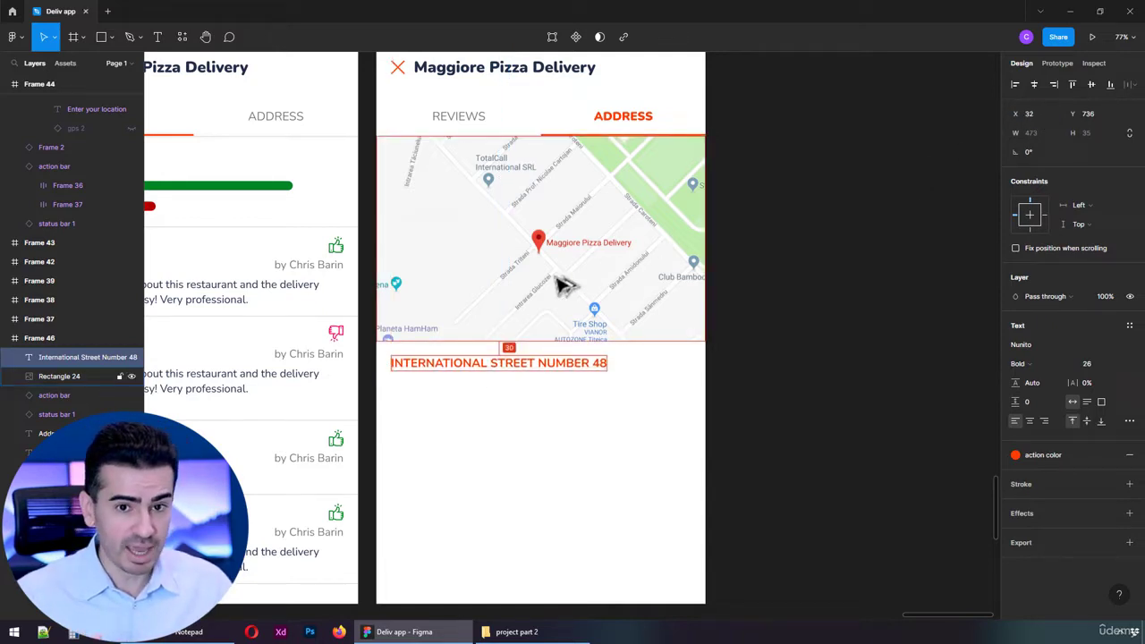
Copy the seven weekday names from Notepad and paste them as a new text block below the address in Figma.
{"action": "left_click", "coordinate": [209, 635]}
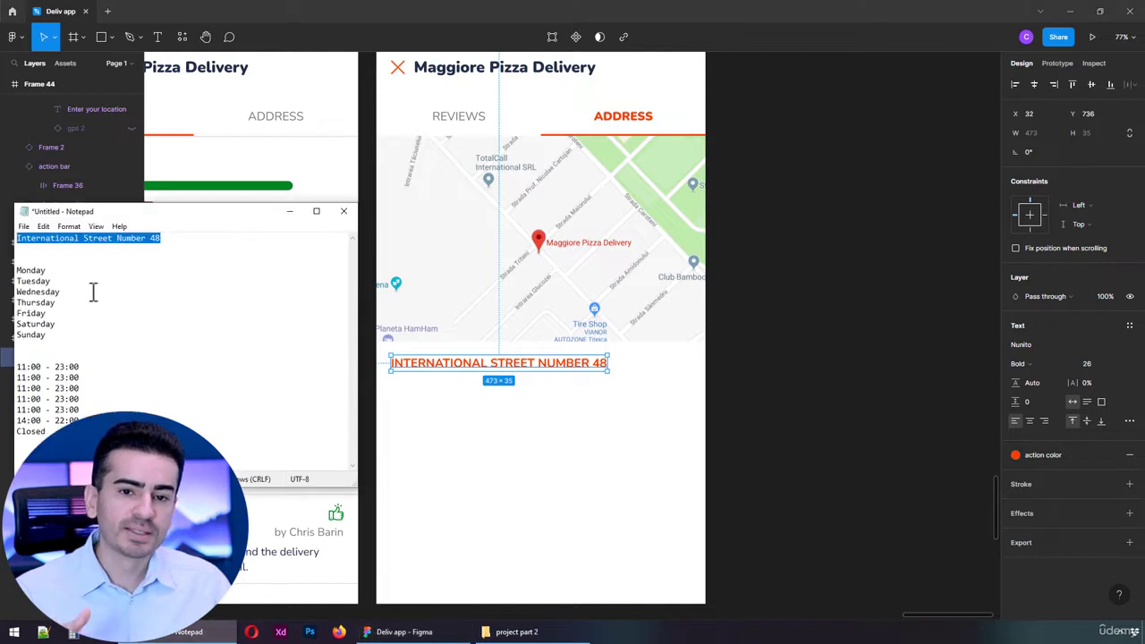
{"action": "left_click_drag", "start_coordinate": [55, 332], "coordinate": [7, 278]}
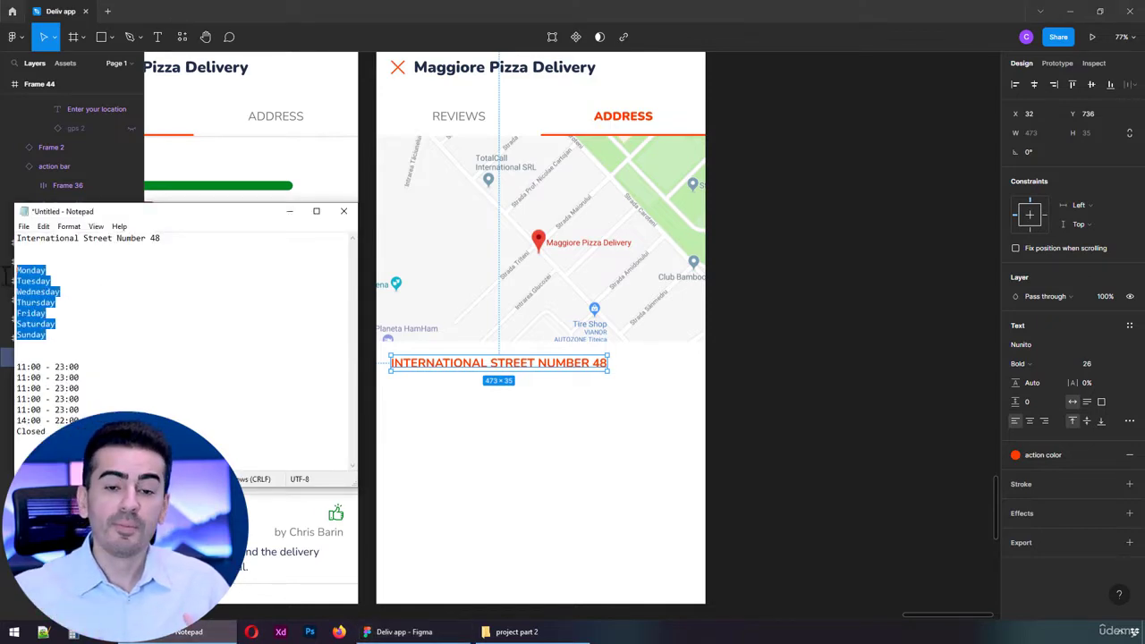
{"action": "key", "text": "ctrl+c"}
{"action": "left_click", "coordinate": [493, 435]}
{"action": "key", "text": "t"}
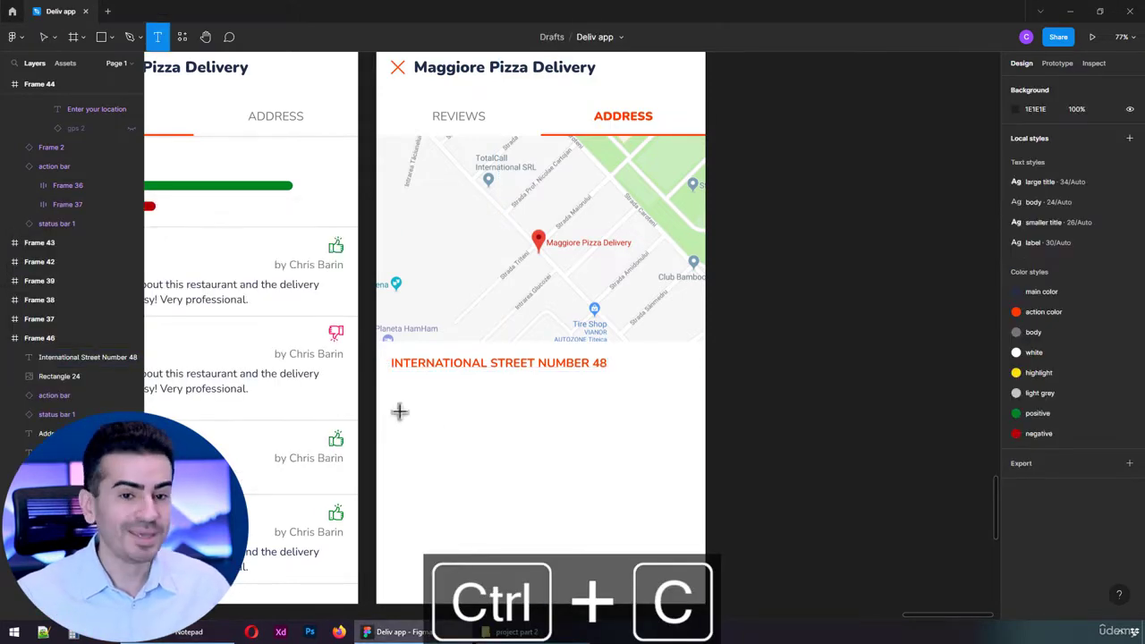
{"action": "left_click", "coordinate": [398, 414]}
{"action": "key", "text": "ctrl+v"}
{"action": "key", "text": "Escape"}
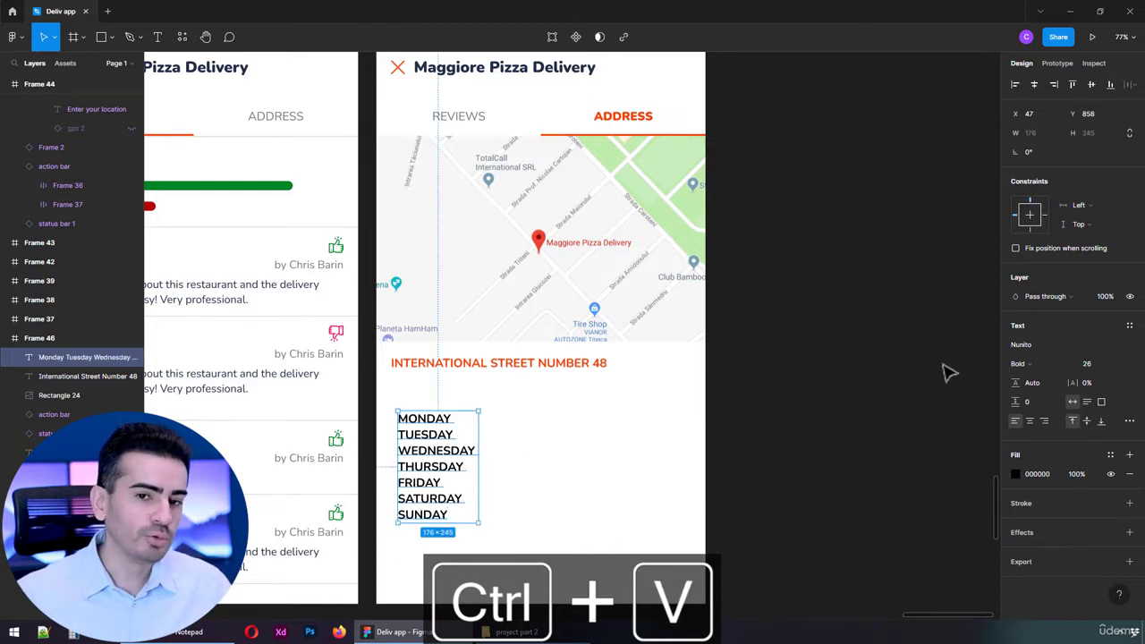
Remove the uppercase setting from the weekday list so it keeps its original letter case.
{"action": "left_click", "coordinate": [1130, 422]}
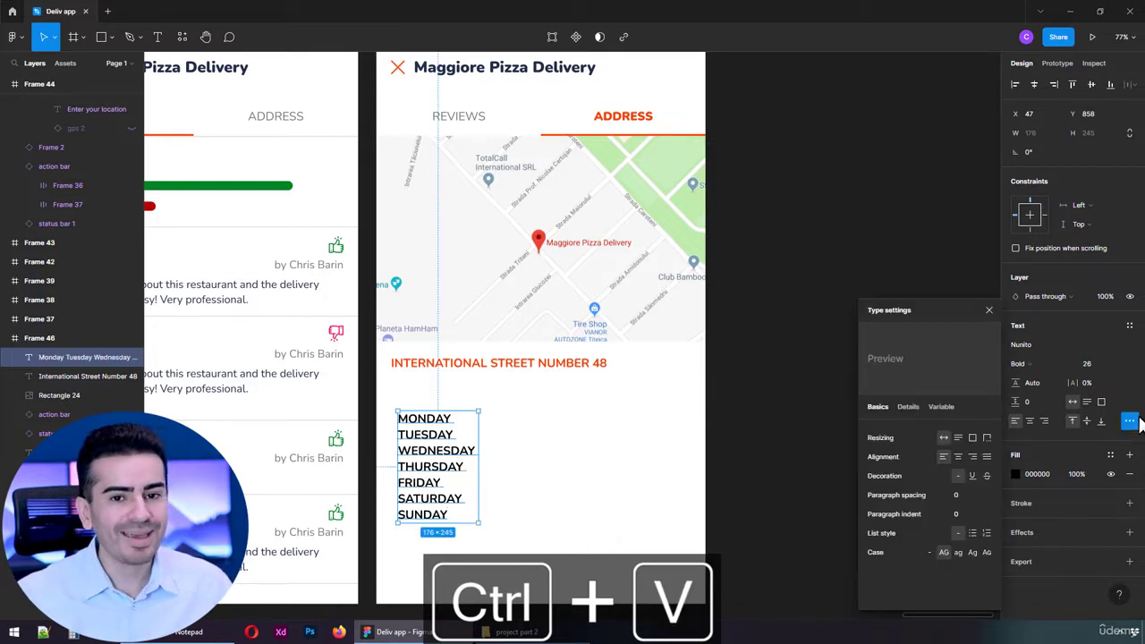
{"action": "left_click", "coordinate": [929, 552]}
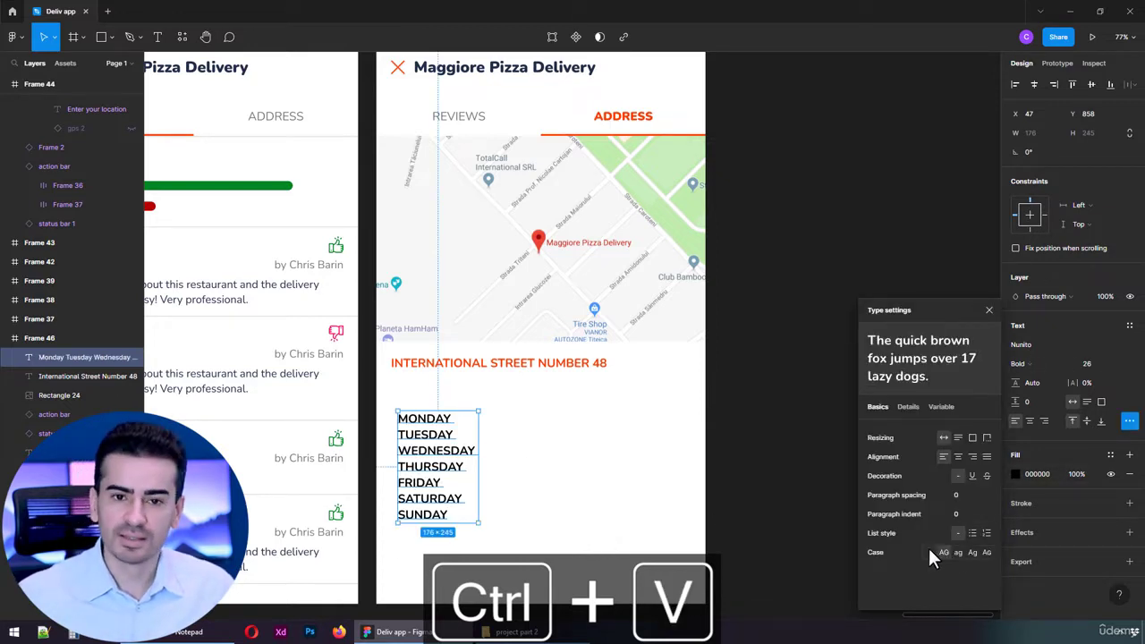
{"action": "left_click", "coordinate": [988, 310]}
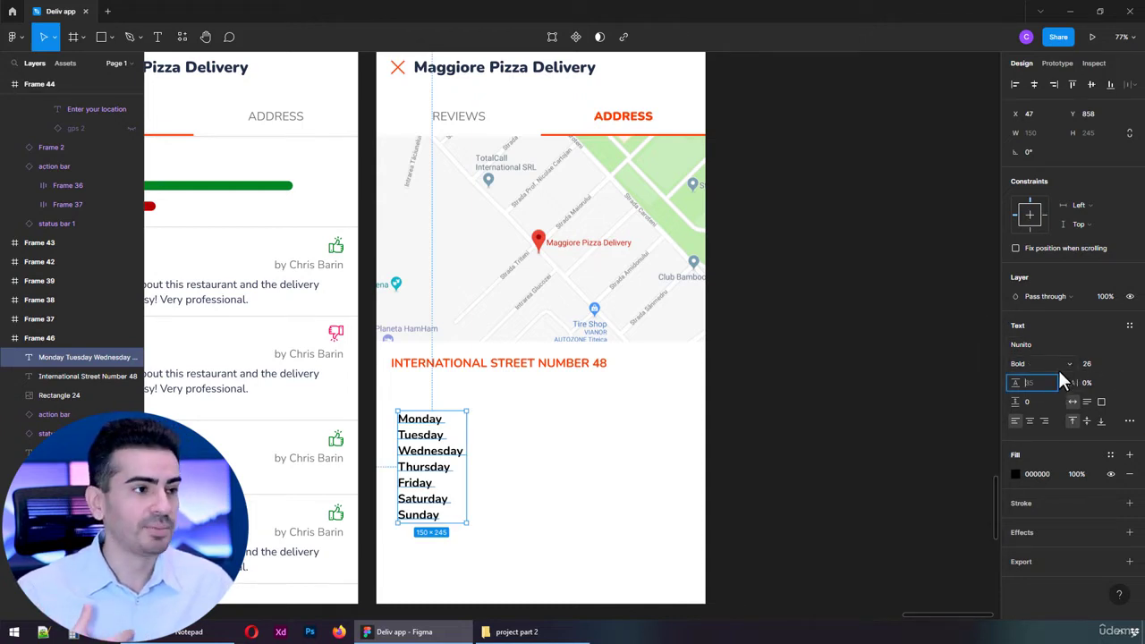
Set the weekday list's line height to 50 and move it to X 32, Y 788, directly below the address.
{"action": "type", "text": "40"}
{"action": "key", "text": "Return"}
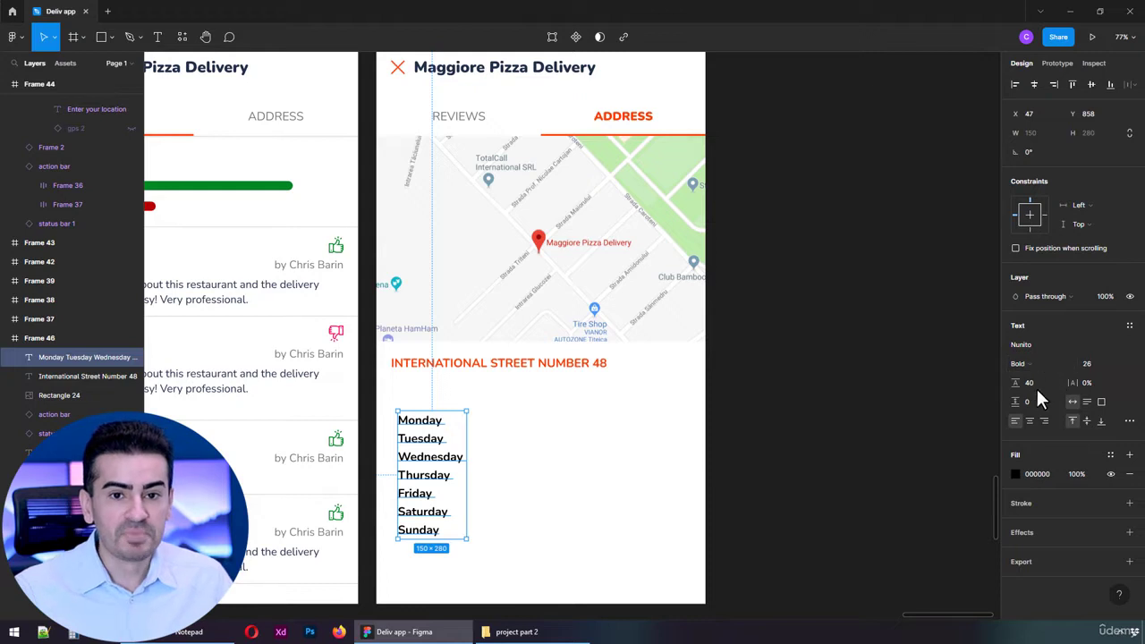
{"action": "type", "text": "50"}
{"action": "key", "text": "Return"}
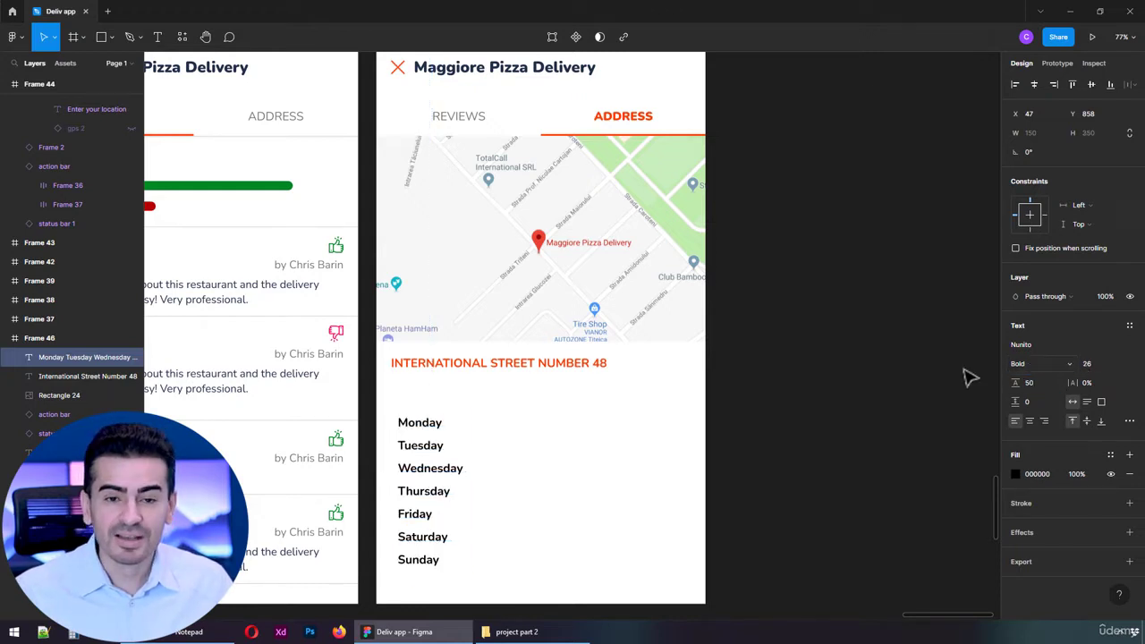
{"action": "left_click_drag", "start_coordinate": [446, 475], "coordinate": [439, 443]}
Apply the body color style to the weekday list and set its weight to Regular.
{"action": "left_click", "coordinate": [1110, 455]}
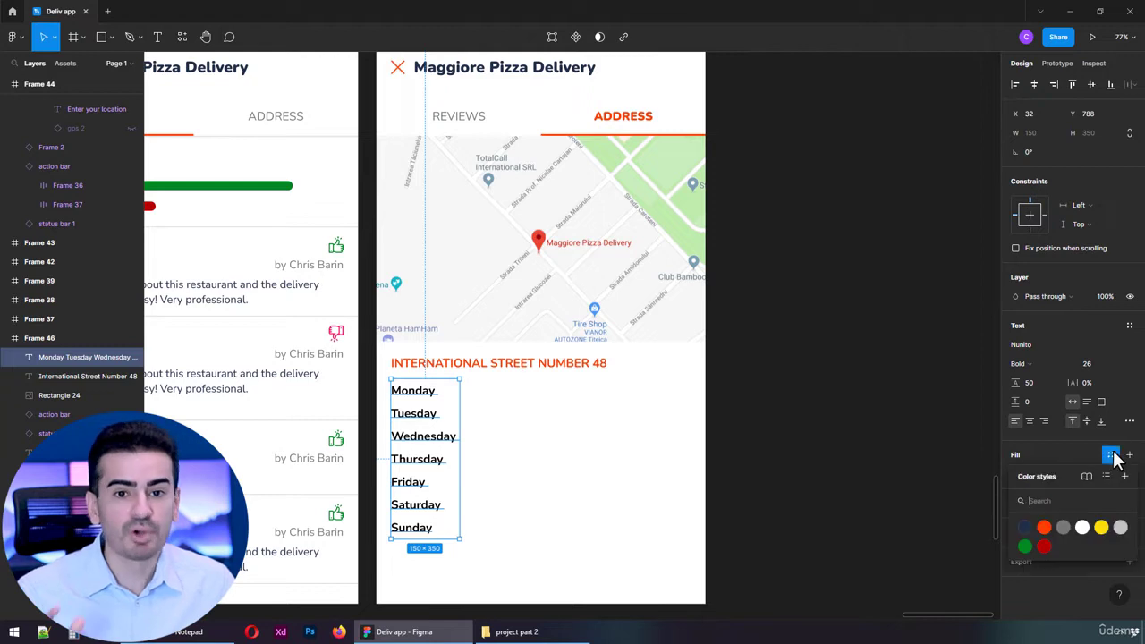
{"action": "left_click", "coordinate": [1063, 527]}
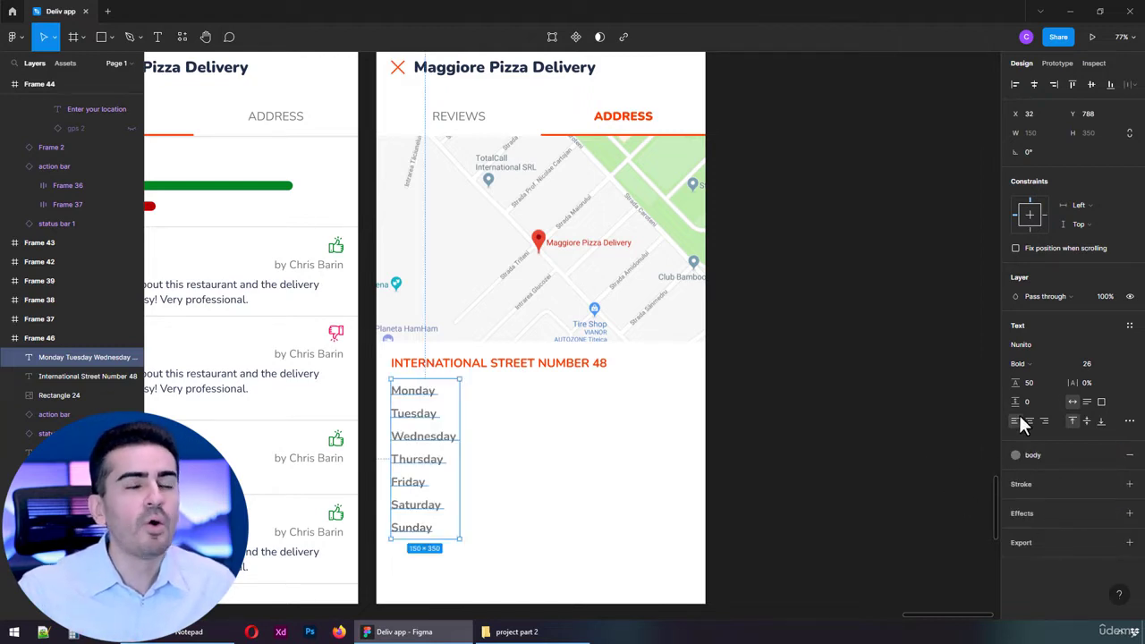
{"action": "left_click", "coordinate": [1029, 365]}
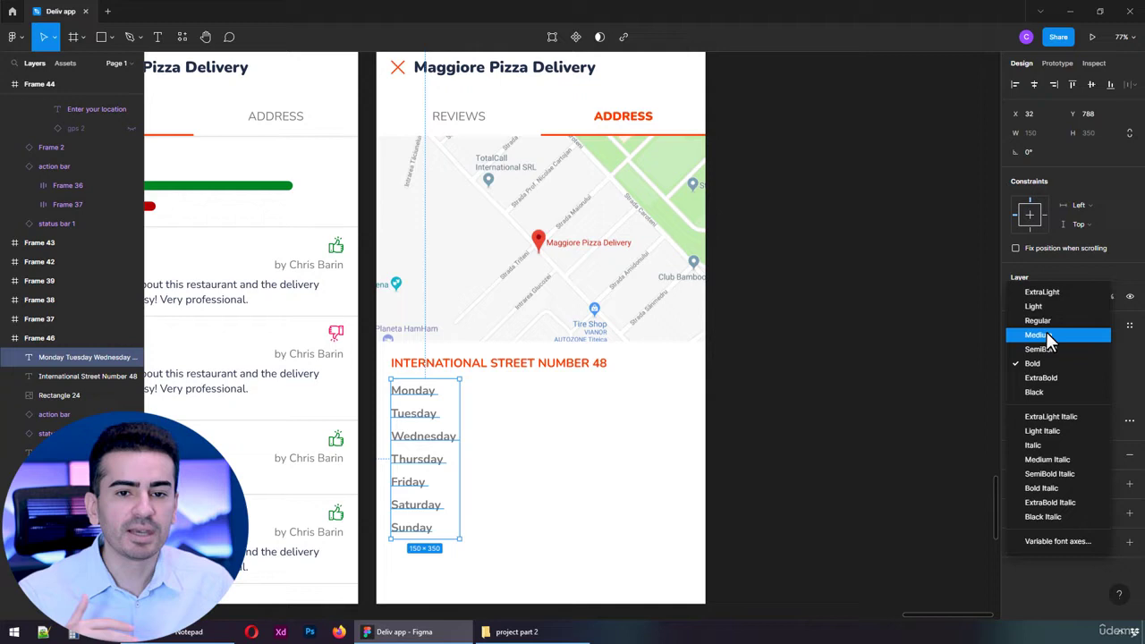
{"action": "left_click", "coordinate": [1042, 321]}
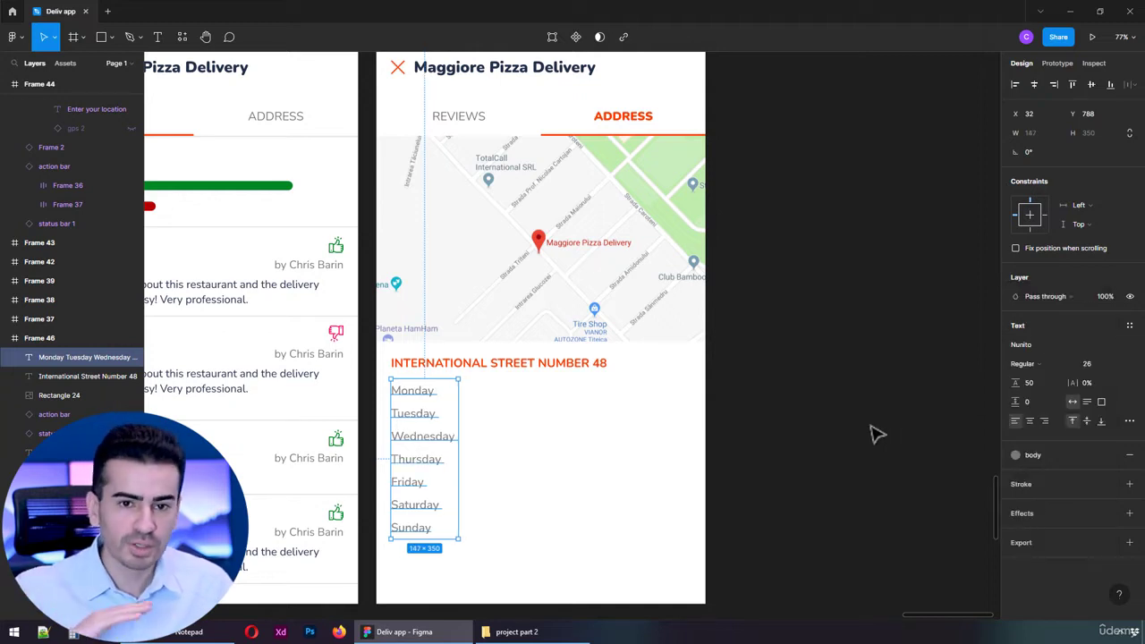
Apply the body text style to the weekday list and detach it to keep the typography editable.
{"action": "left_click", "coordinate": [1131, 327]}
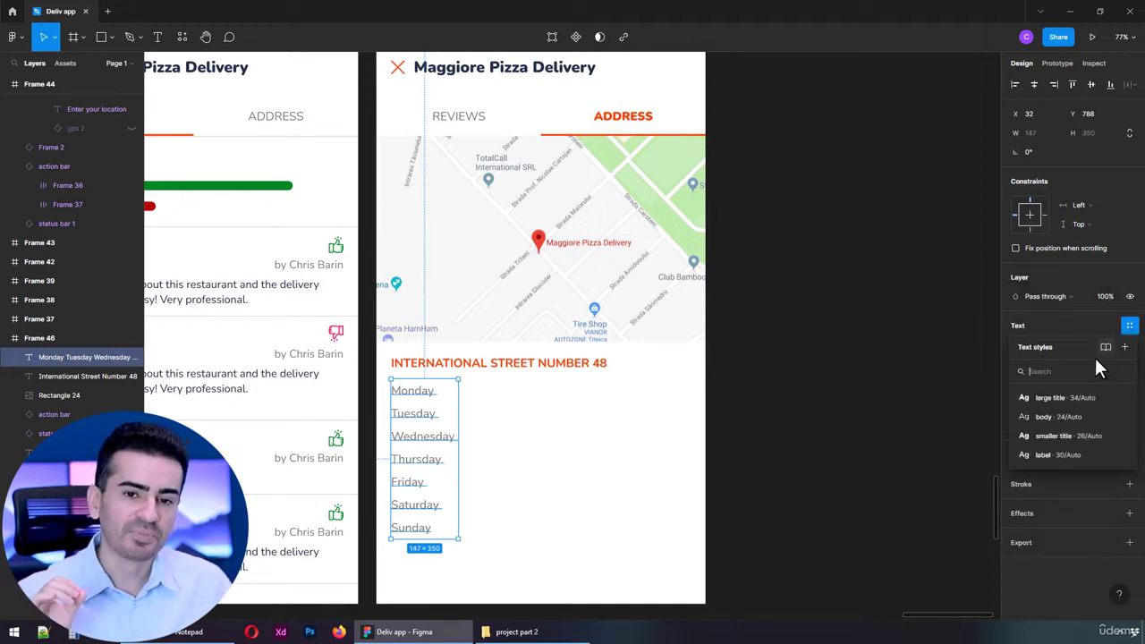
{"action": "left_click", "coordinate": [1053, 421]}
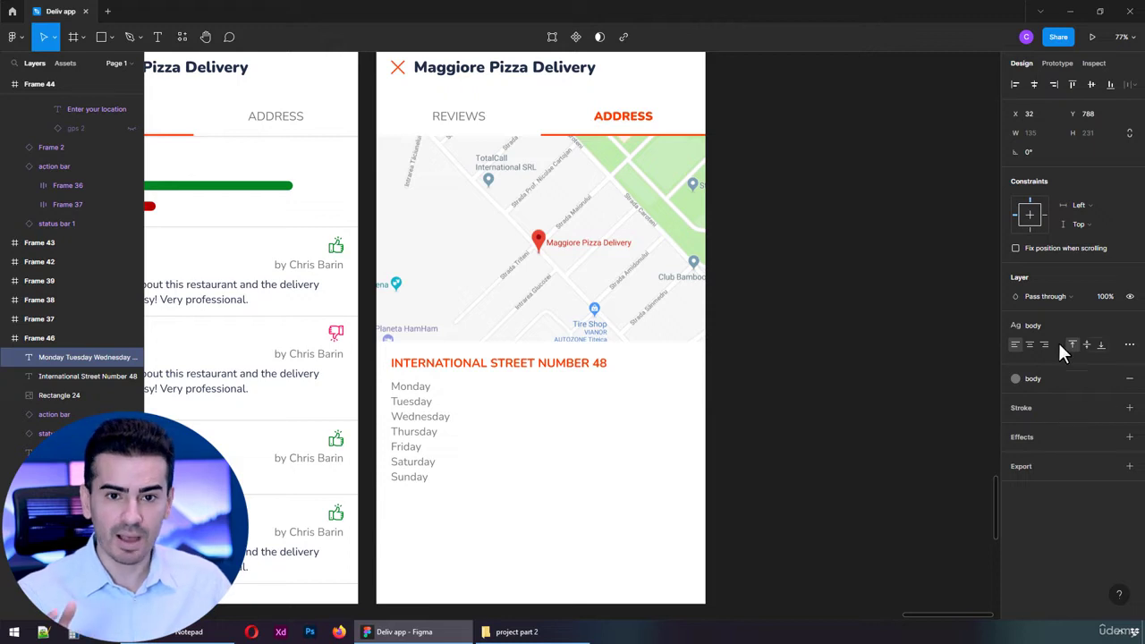
{"action": "left_click", "coordinate": [1109, 379]}
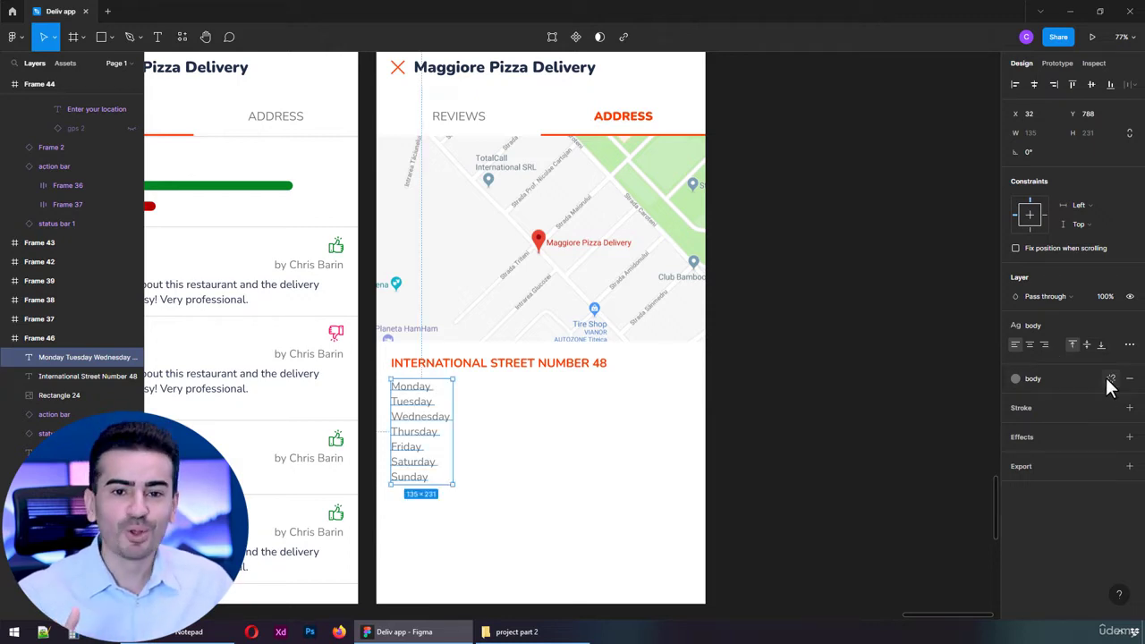
{"action": "key", "text": "ctrl+z"}
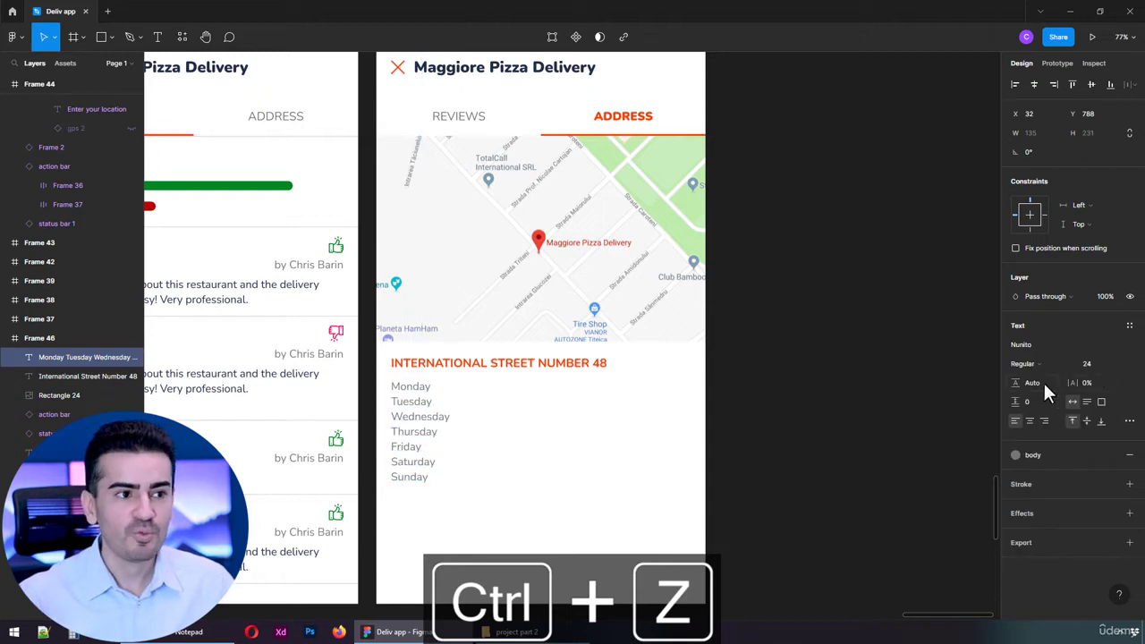
Try a line height of 60 on the weekday list, and settle on 50.
{"action": "left_click", "coordinate": [1038, 382]}
{"action": "type", "text": "60"}
{"action": "key", "text": "Return"}
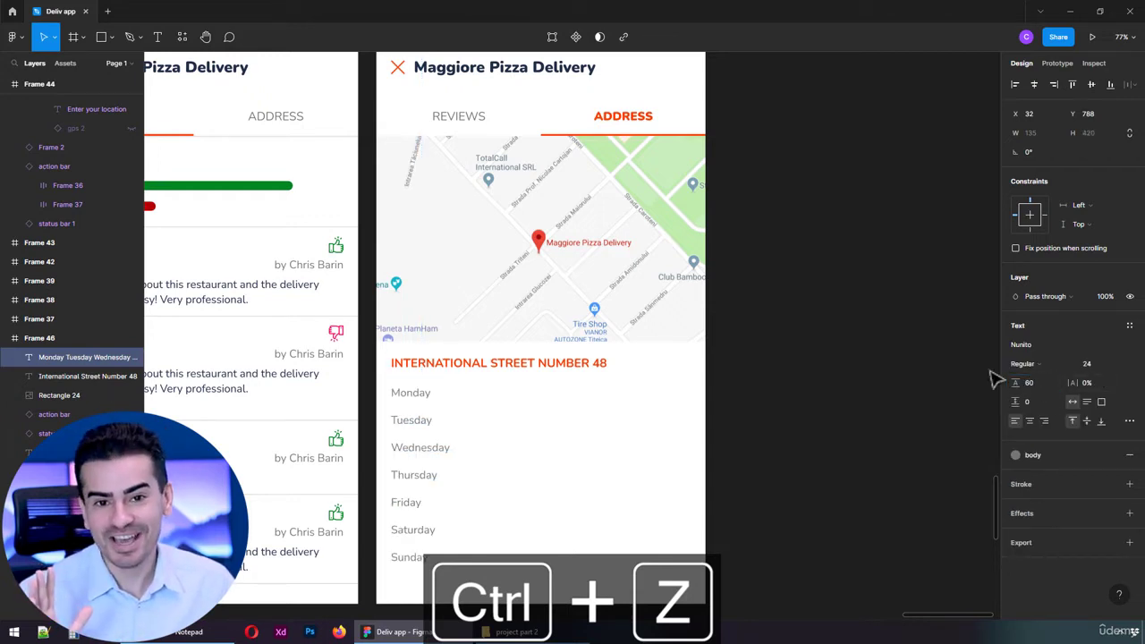
{"action": "left_click", "coordinate": [1046, 382]}
{"action": "type", "text": "50"}
{"action": "key", "text": "Return"}
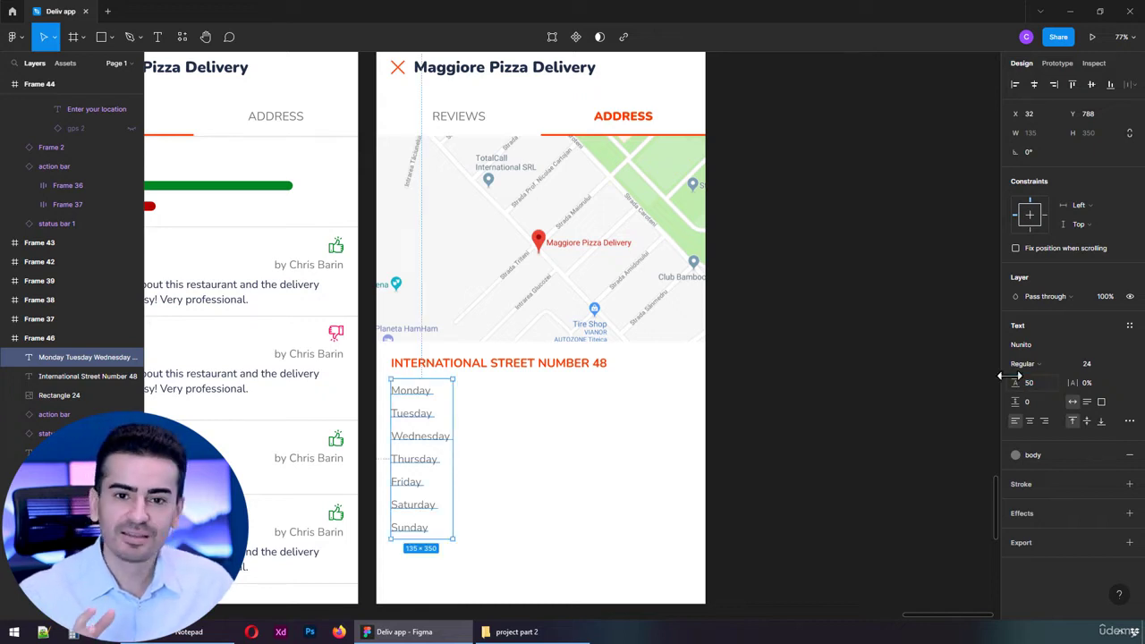
Duplicate the weekday list horizontally to X 465, Y 788 and right-align the copy's text.
{"action": "left_click_drag", "start_coordinate": [417, 475], "coordinate": [614, 475]}
{"action": "left_click", "coordinate": [1045, 422]}
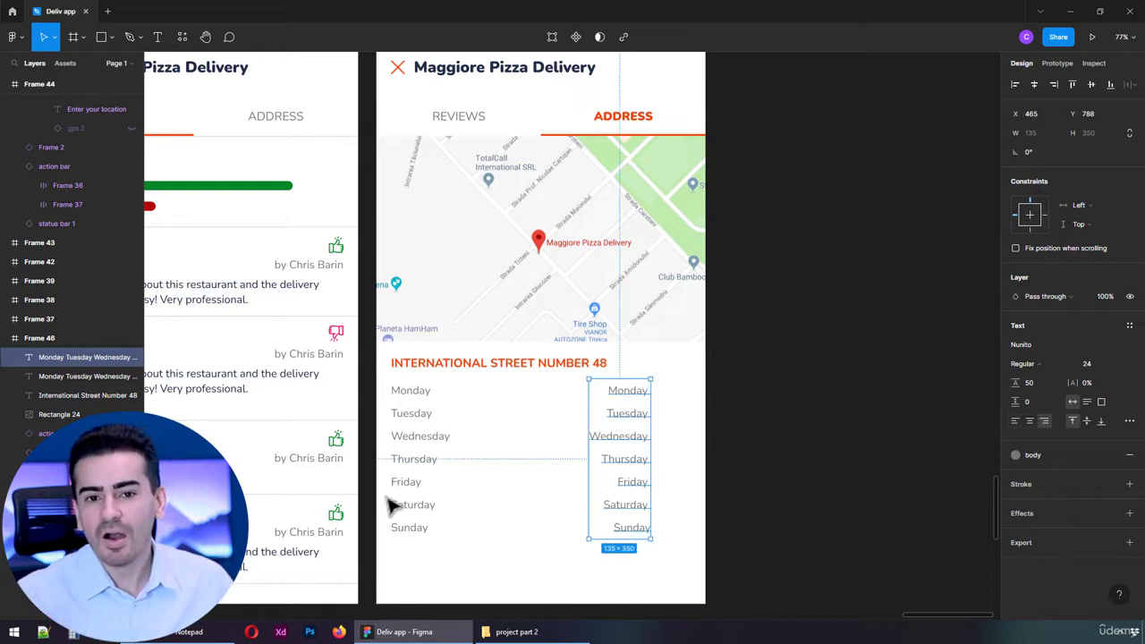
Replace the duplicated list's text with the opening hours copied from Notepad, from 11:00 - 23:00 through Closed.
{"action": "left_click", "coordinate": [189, 631]}
{"action": "left_click_drag", "start_coordinate": [46, 433], "coordinate": [17, 366]}
{"action": "key", "text": "ctrl+c"}
{"action": "double_click", "coordinate": [624, 415]}
{"action": "key", "text": "ctrl+v"}
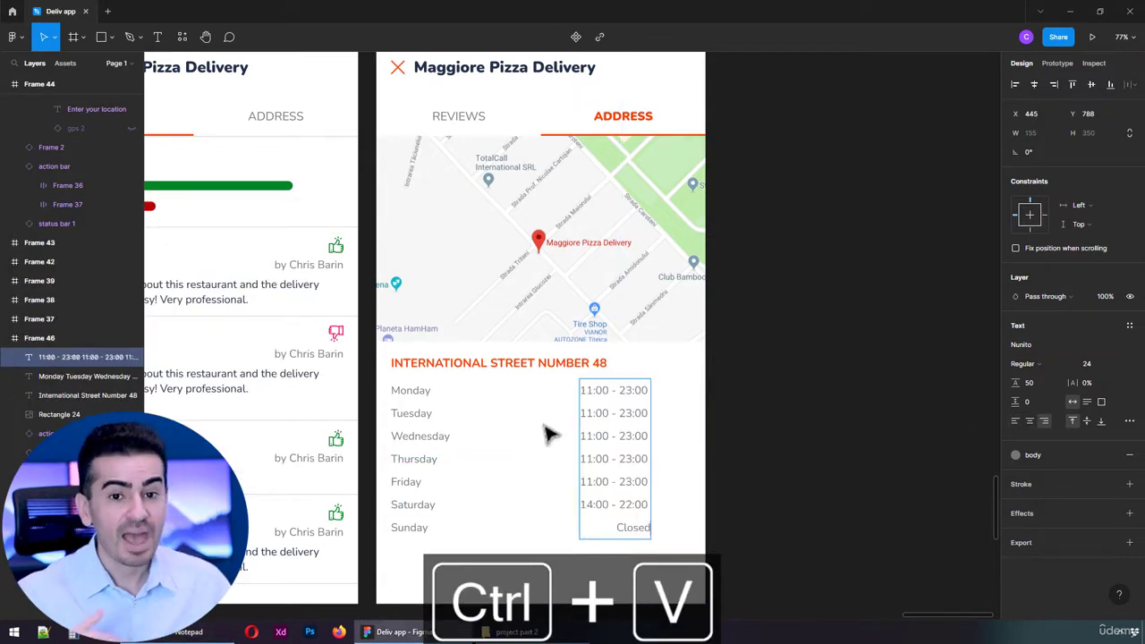
Replace the opening hours' body color style with the main color style.
{"action": "left_click", "coordinate": [1110, 455]}
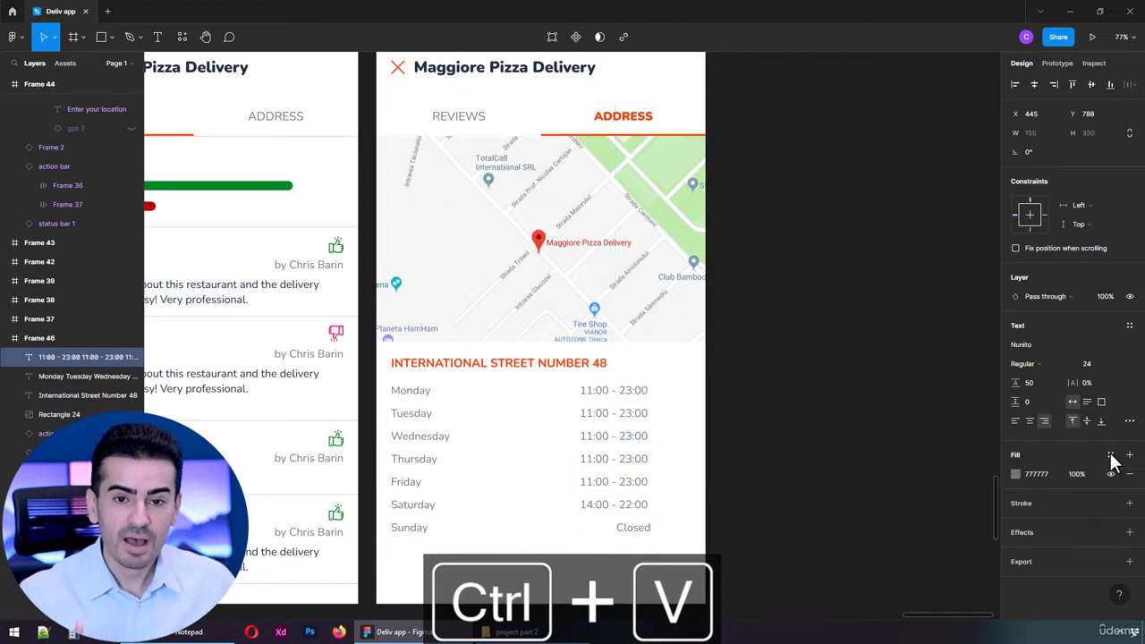
{"action": "left_click", "coordinate": [1110, 454]}
{"action": "left_click", "coordinate": [1023, 528]}
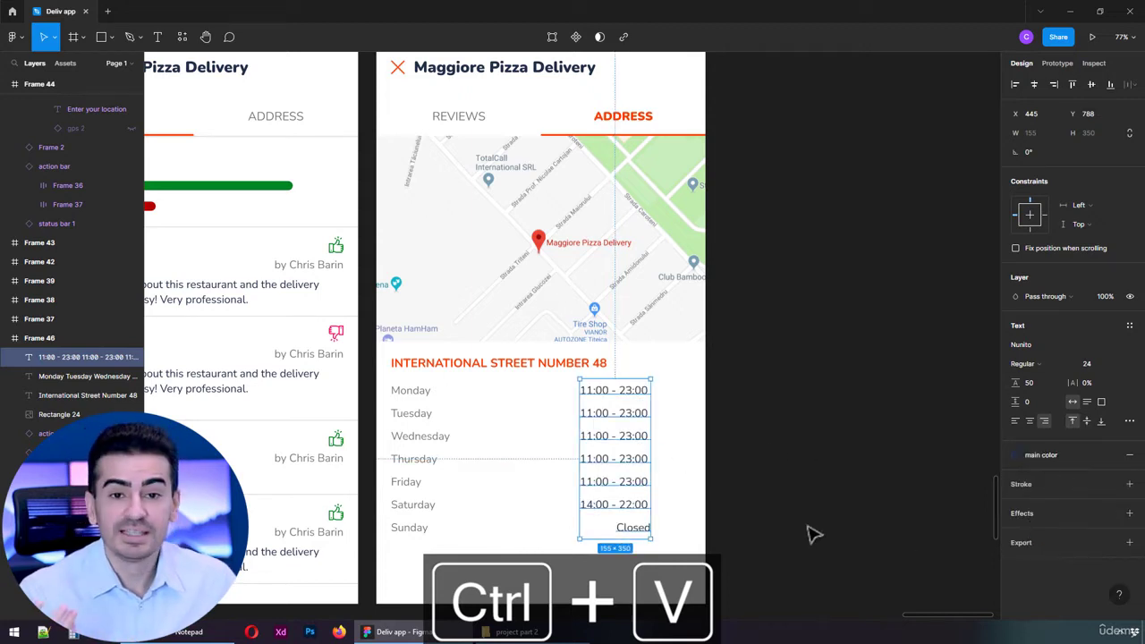
Move the opening hours to X 533, Y 788, leaving a 32 px margin to the frame's right edge.
{"action": "left_click", "coordinate": [532, 519]}
{"action": "left_click_drag", "start_coordinate": [606, 442], "coordinate": [657, 456]}
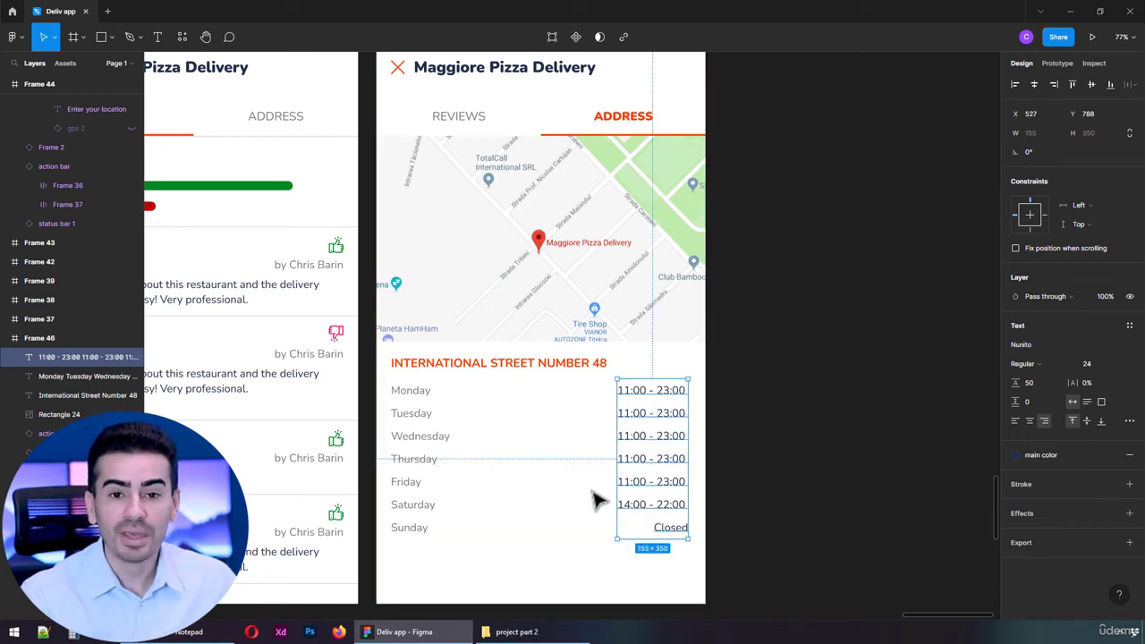
{"action": "key", "text": "Right"}
{"action": "key", "text": "Right"}
{"action": "key", "text": "Right"}
{"action": "key", "text": "Right"}
{"action": "key", "text": "Right"}
{"action": "key", "text": "Right"}
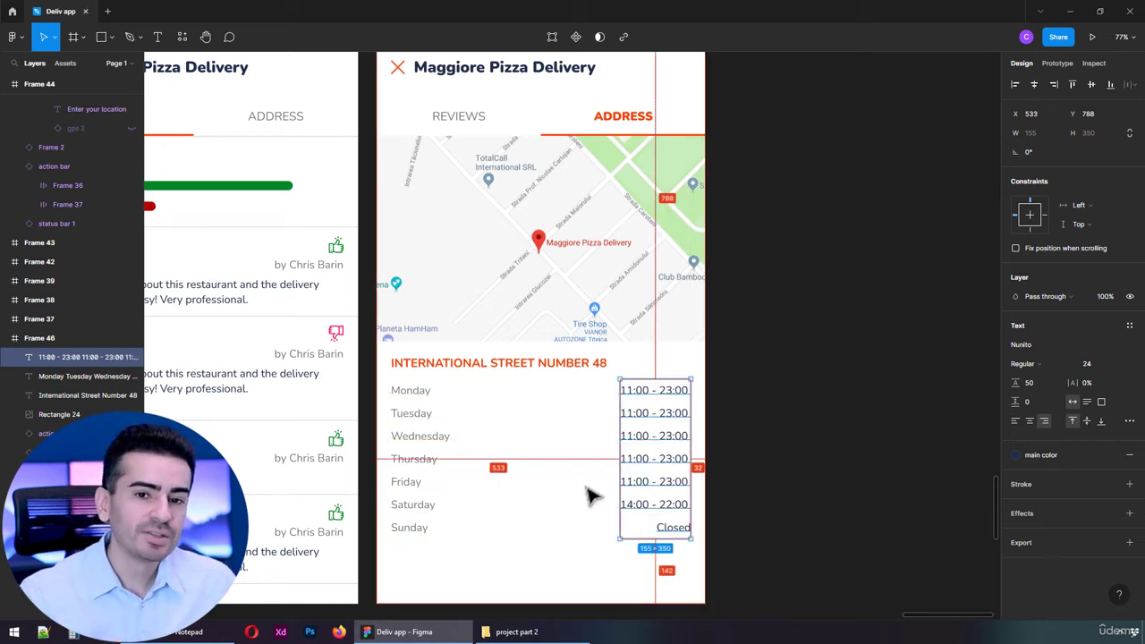
{"action": "left_click", "coordinate": [546, 538]}
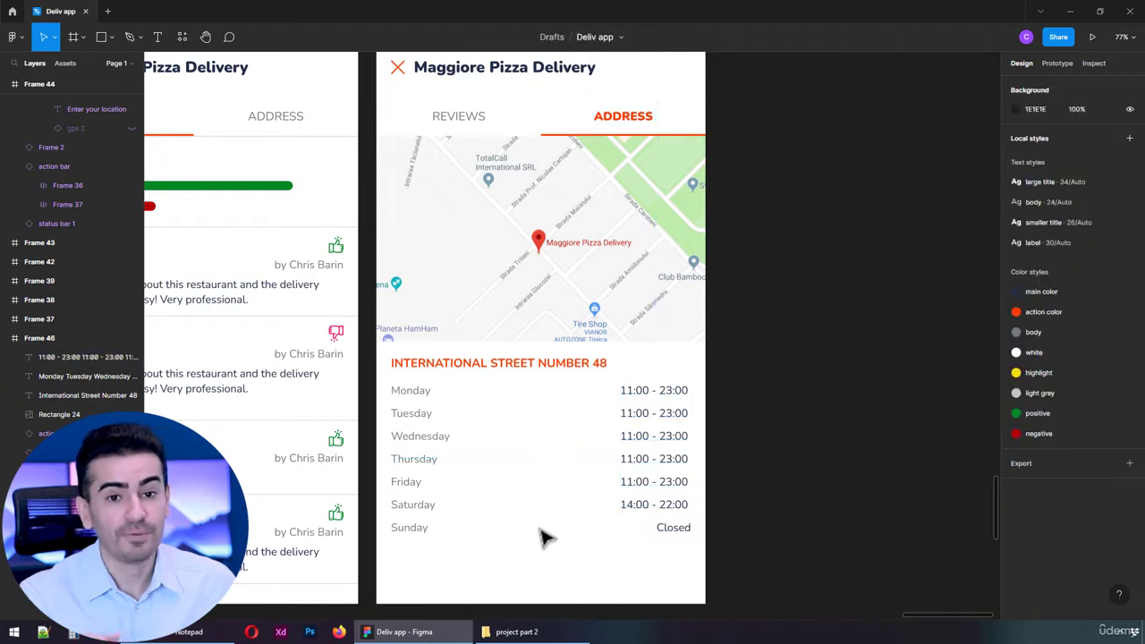
{"action": "left_click", "coordinate": [456, 372]}
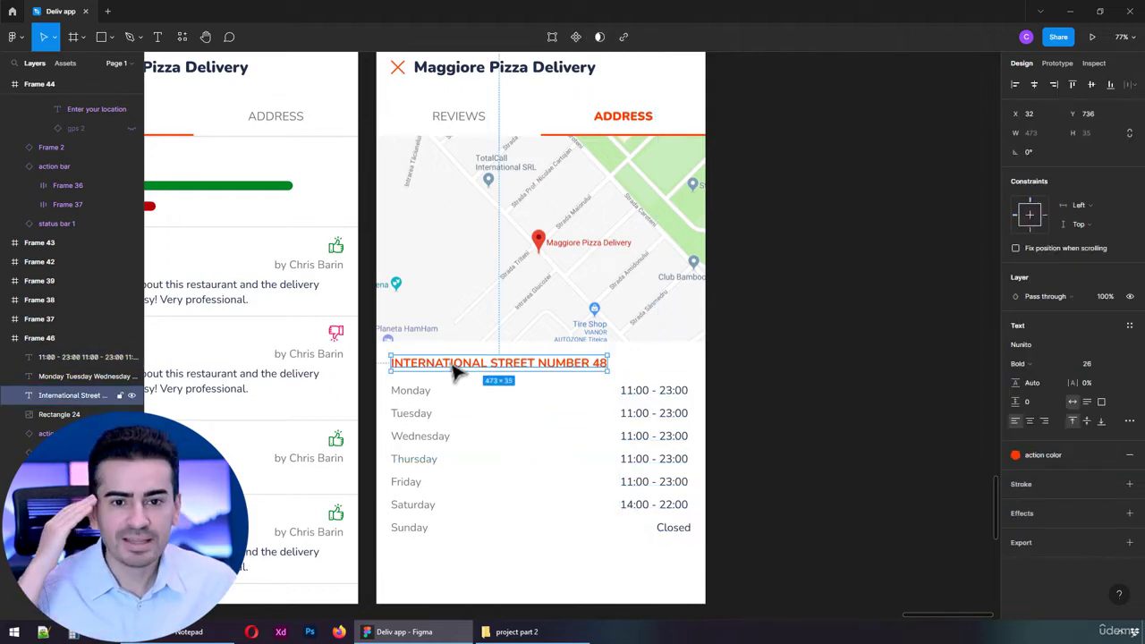
{"action": "scroll", "coordinate": [474, 474], "scroll_direction": "up", "scroll_amount": 2}
{"action": "key", "text": "Escape"}
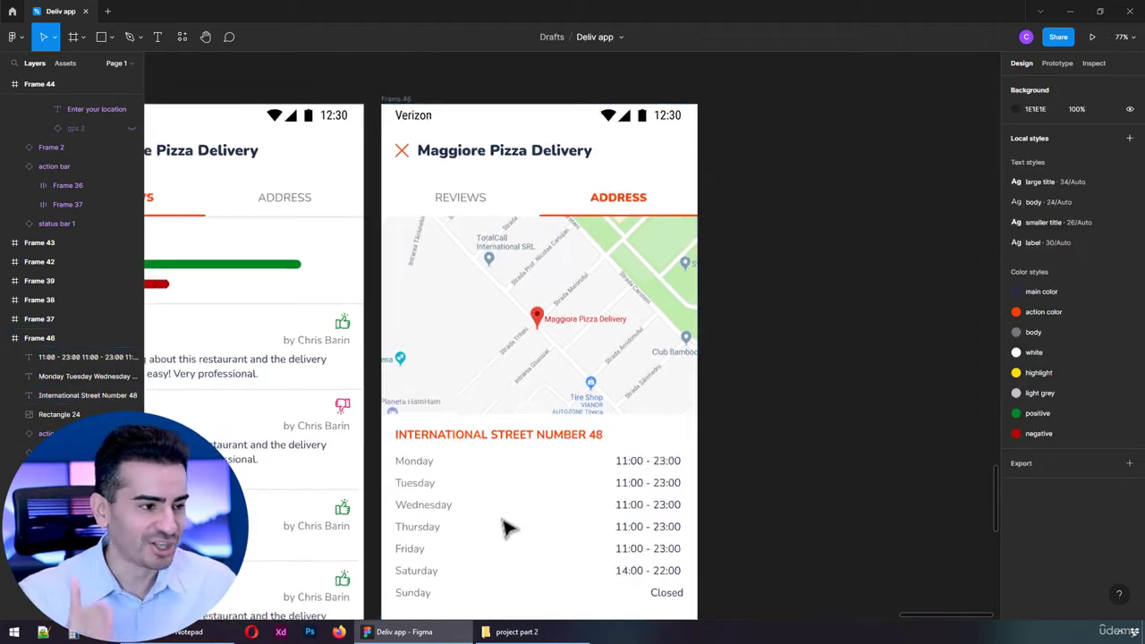
{"action": "scroll", "coordinate": [504, 528], "scroll_direction": "down", "scroll_amount": 3}
{"action": "left_click_drag", "start_coordinate": [627, 391], "coordinate": [573, 381]}
{"action": "scroll", "coordinate": [649, 404], "scroll_direction": "up", "scroll_amount": 3}
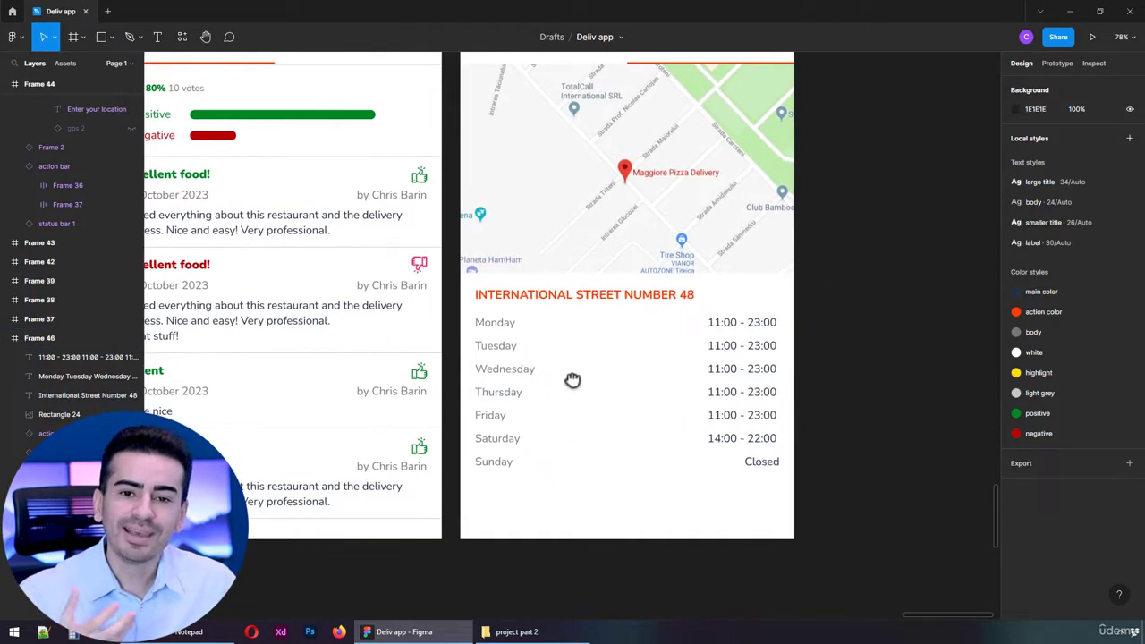
Set the opening hours text to Bold weight.
{"action": "left_click", "coordinate": [755, 383]}
{"action": "left_click", "coordinate": [1033, 362]}
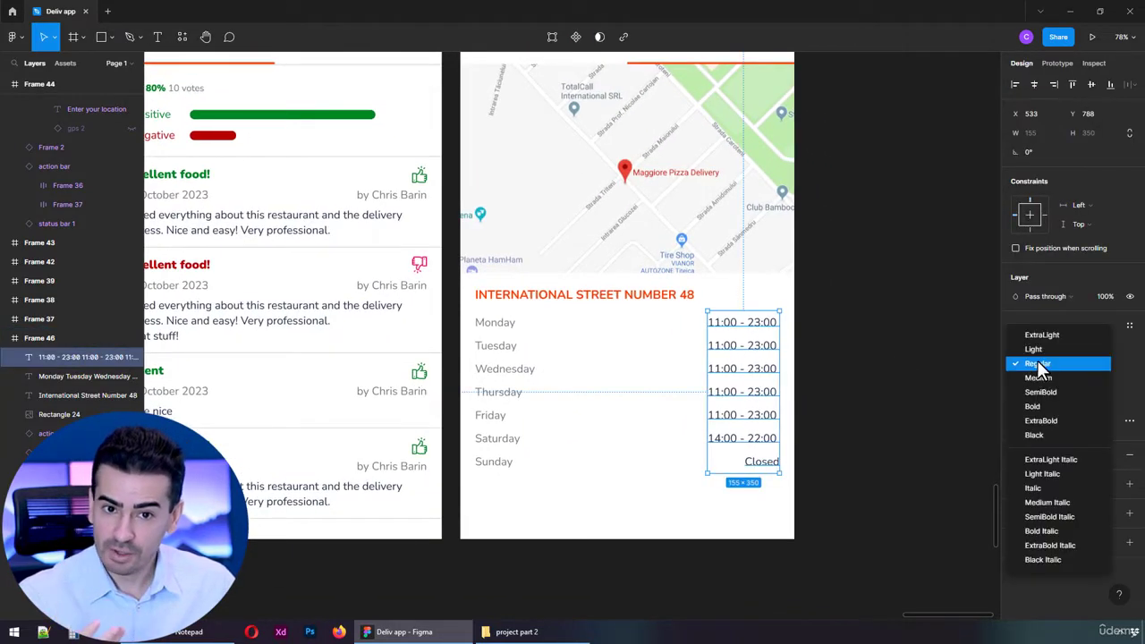
{"action": "left_click", "coordinate": [1045, 405]}
{"action": "key", "text": "Escape"}
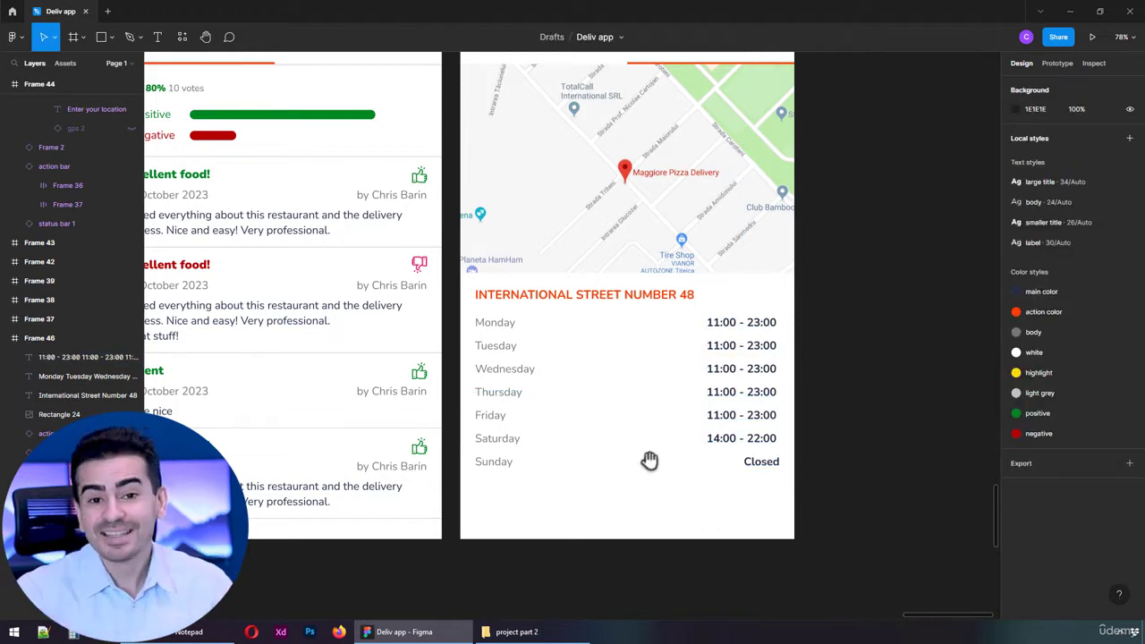
Send the map rectangle to the back of the Address frame, behind the tab bar.
{"action": "left_click_drag", "start_coordinate": [649, 461], "coordinate": [659, 580]}
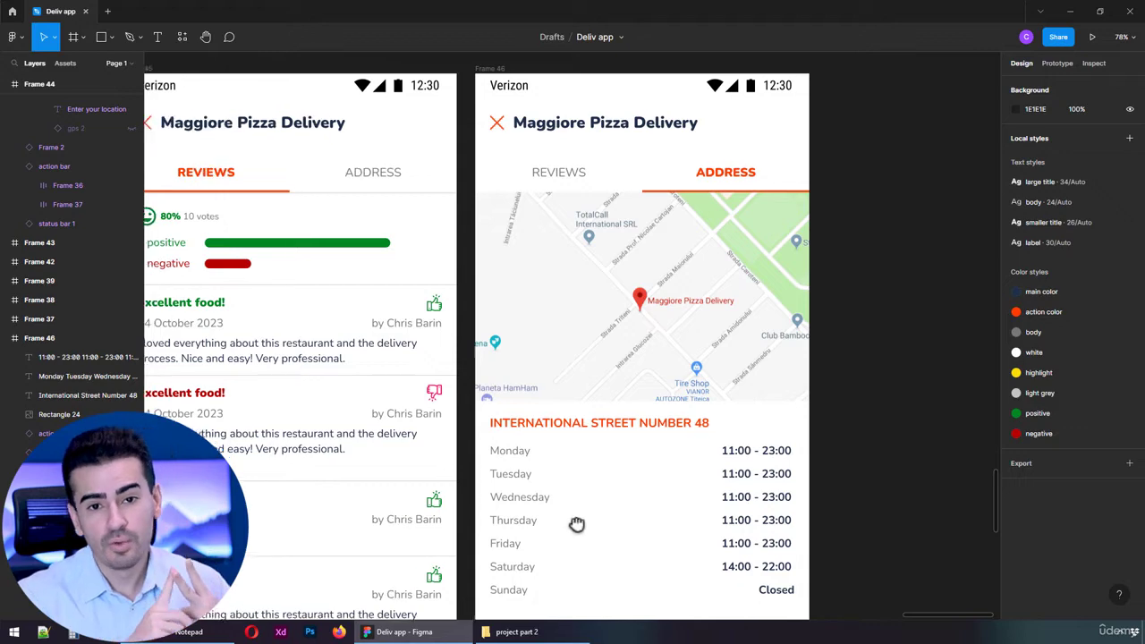
{"action": "scroll", "coordinate": [595, 273], "scroll_direction": "up", "scroll_amount": 5}
{"action": "left_click", "coordinate": [642, 288]}
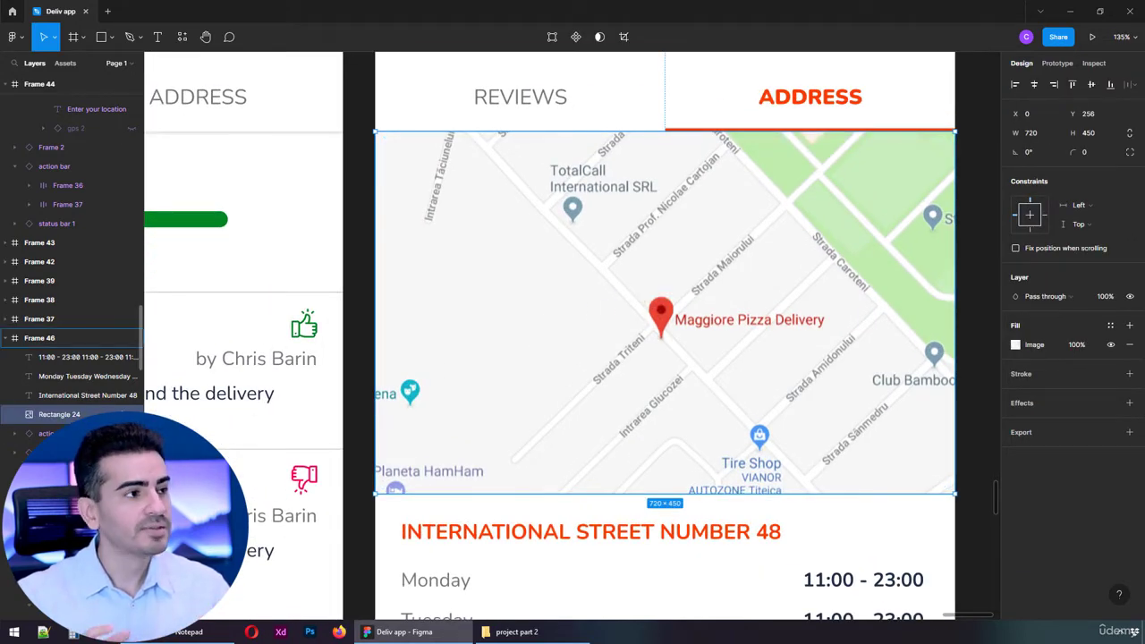
{"action": "key", "text": "ctrl+shift+["}
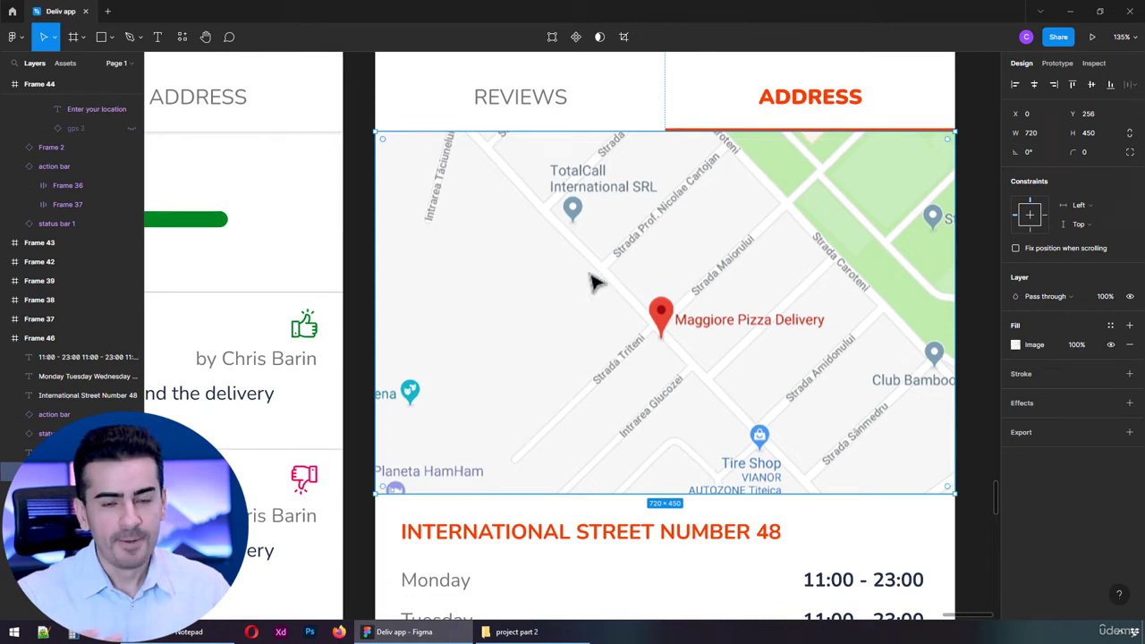
{"action": "scroll", "coordinate": [595, 281], "scroll_direction": "up", "scroll_amount": 1}
{"action": "left_click", "coordinate": [358, 254]}
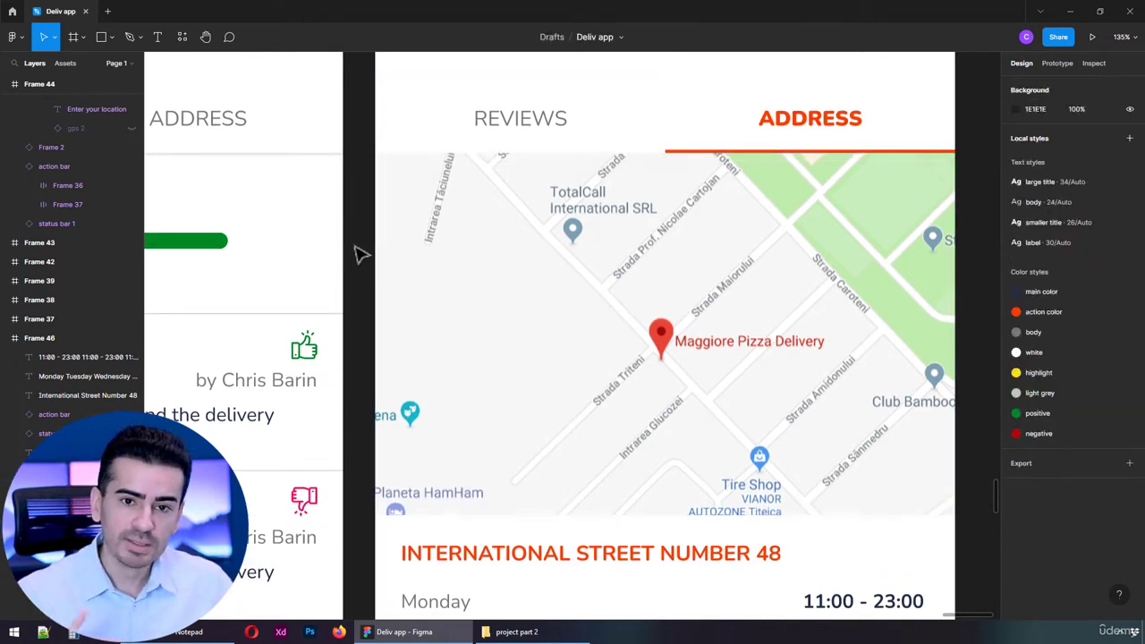
Inspect the tab bar and map on the Address screen, including how the tab bar's shadow falls over the map.
{"action": "left_click", "coordinate": [427, 123]}
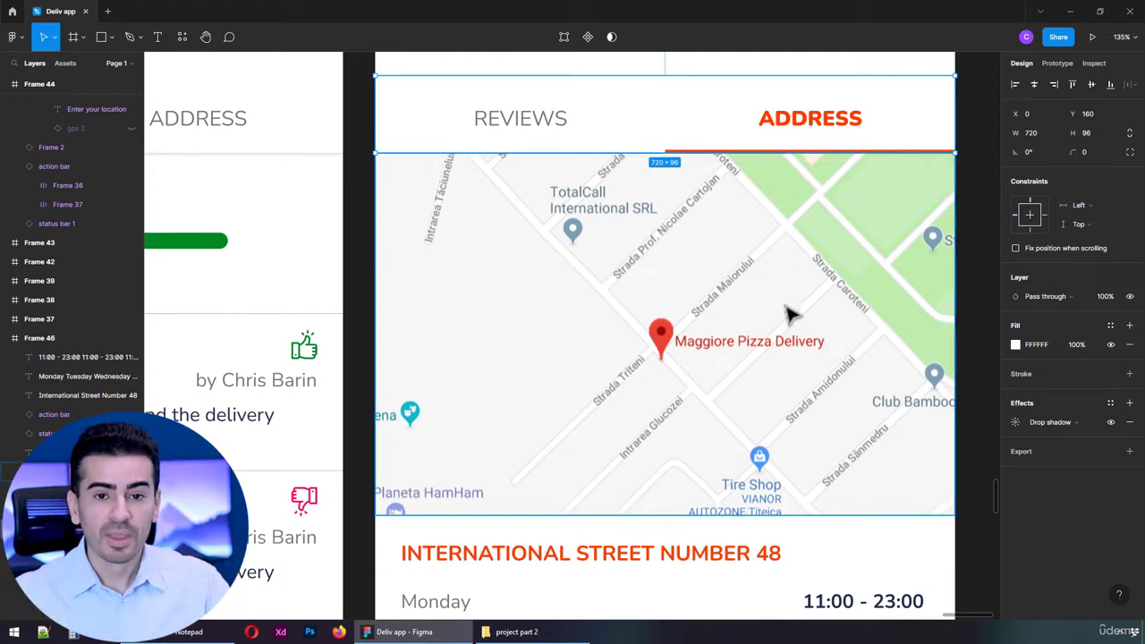
{"action": "scroll", "coordinate": [787, 313], "scroll_direction": "up", "scroll_amount": 2}
{"action": "left_click", "coordinate": [657, 301]}
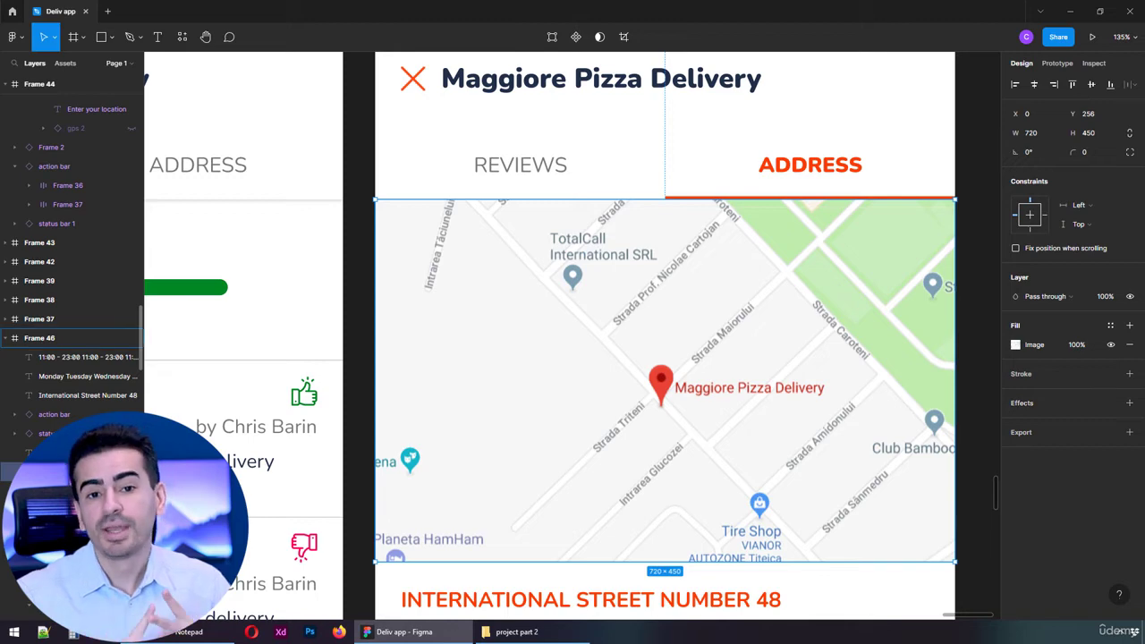
{"action": "left_click", "coordinate": [358, 278]}
{"action": "scroll", "coordinate": [466, 233], "scroll_direction": "up", "scroll_amount": 5}
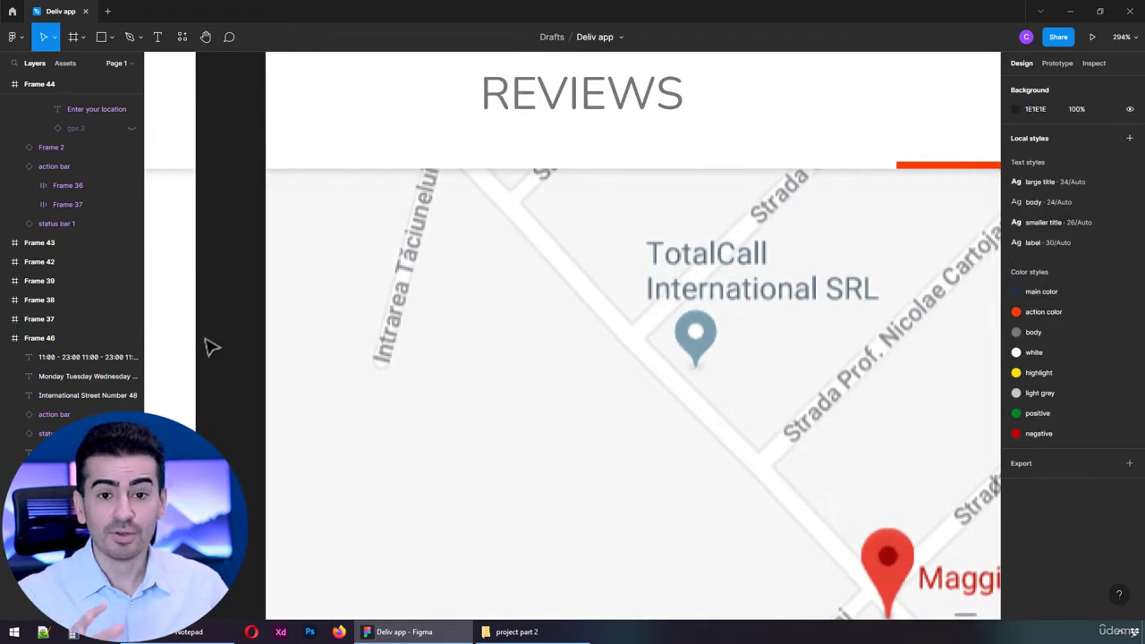
{"action": "scroll", "coordinate": [218, 347], "scroll_direction": "down", "scroll_amount": 5}
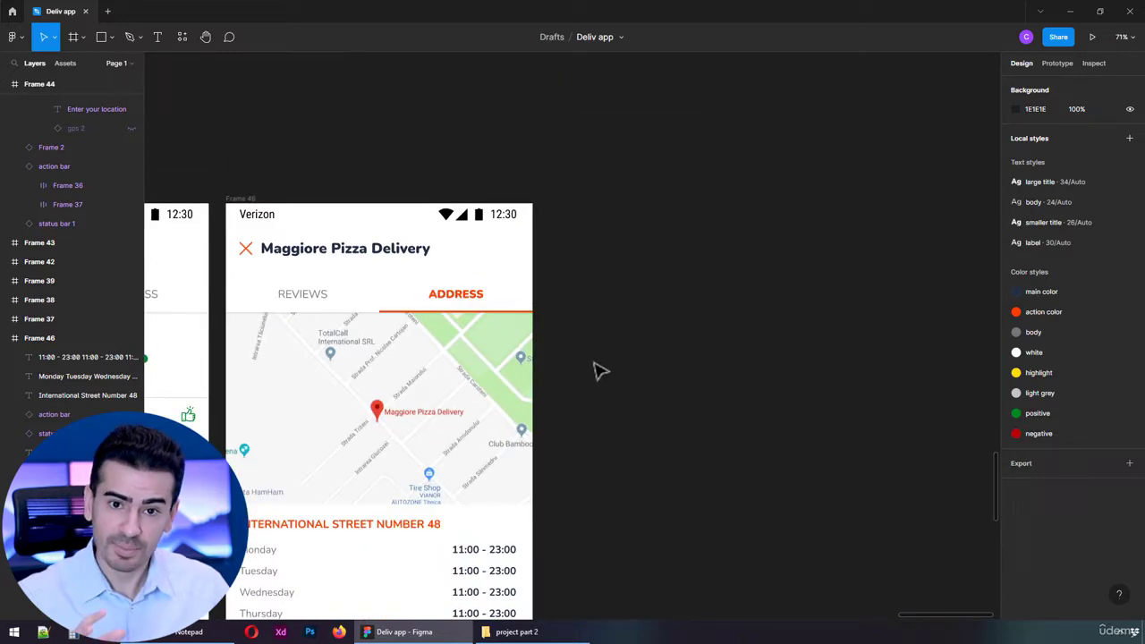
Set the line height of both the weekday names and the opening hours text to 52.
{"action": "left_click_drag", "start_coordinate": [599, 370], "coordinate": [836, 202]}
{"action": "left_click_drag", "start_coordinate": [434, 258], "coordinate": [320, 198]}
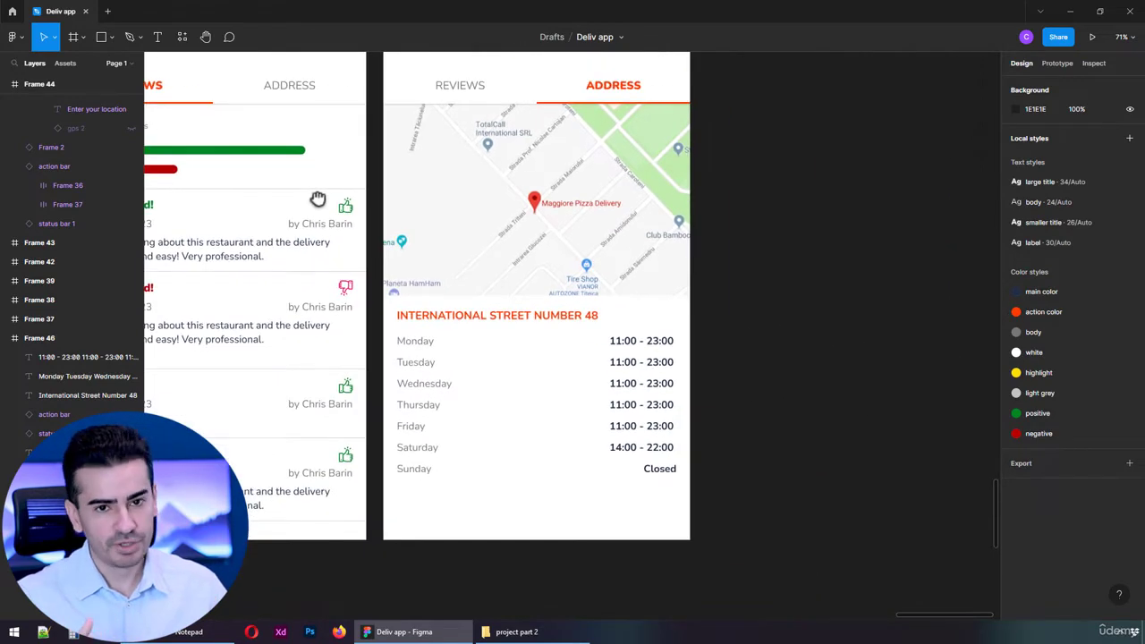
{"action": "left_click", "coordinate": [666, 384]}
{"action": "left_click", "coordinate": [444, 383], "text": "shift"}
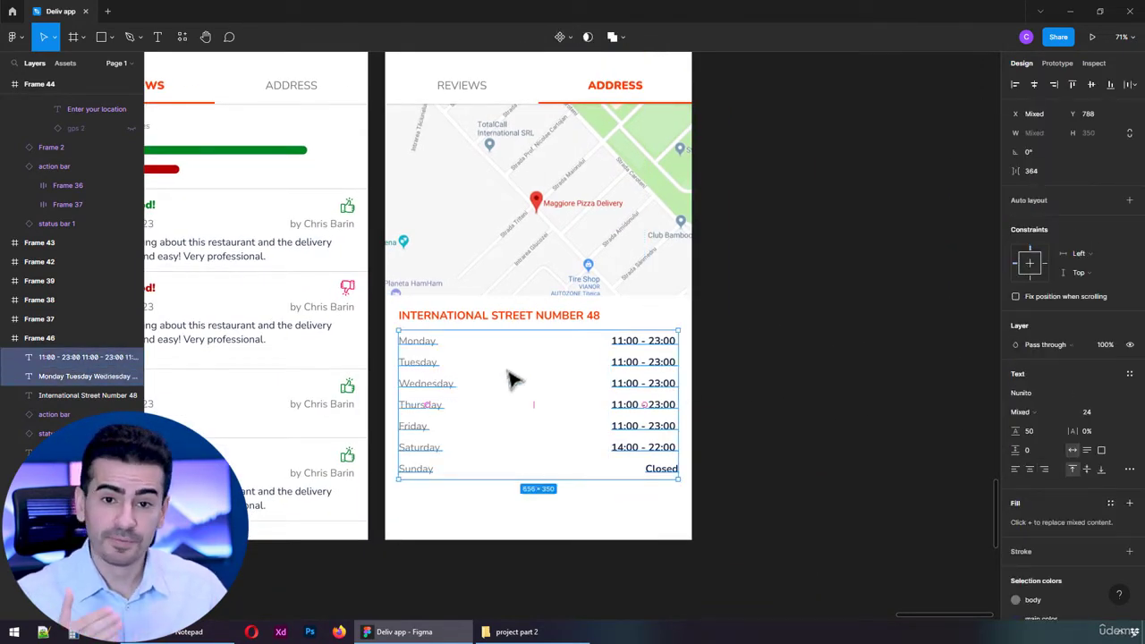
{"action": "type", "text": "55"}
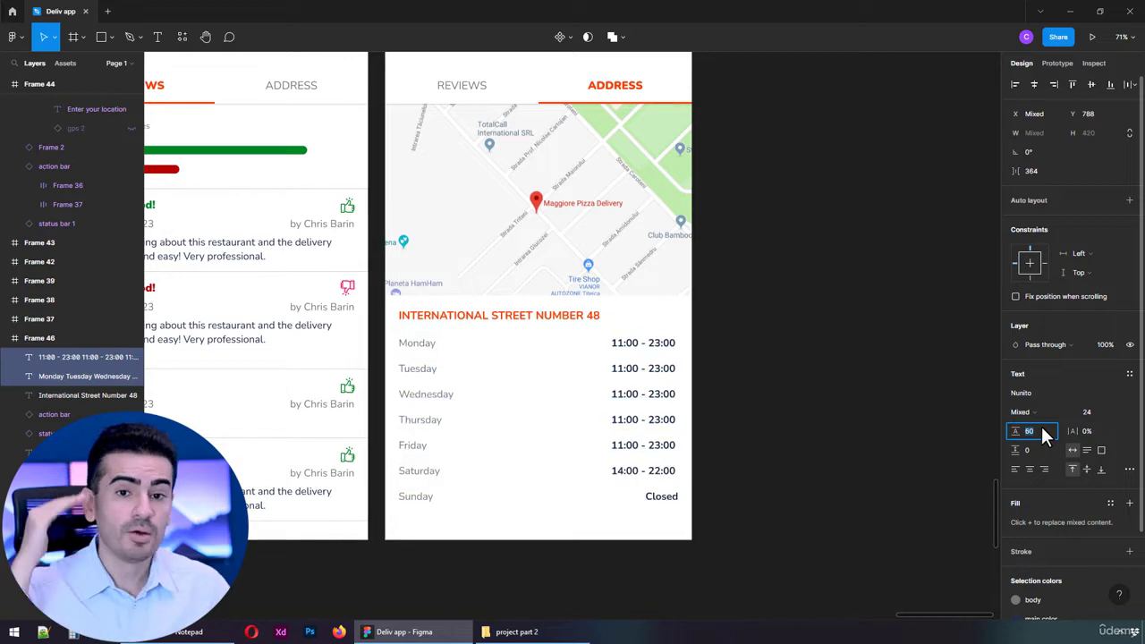
{"action": "key", "text": "Down"}
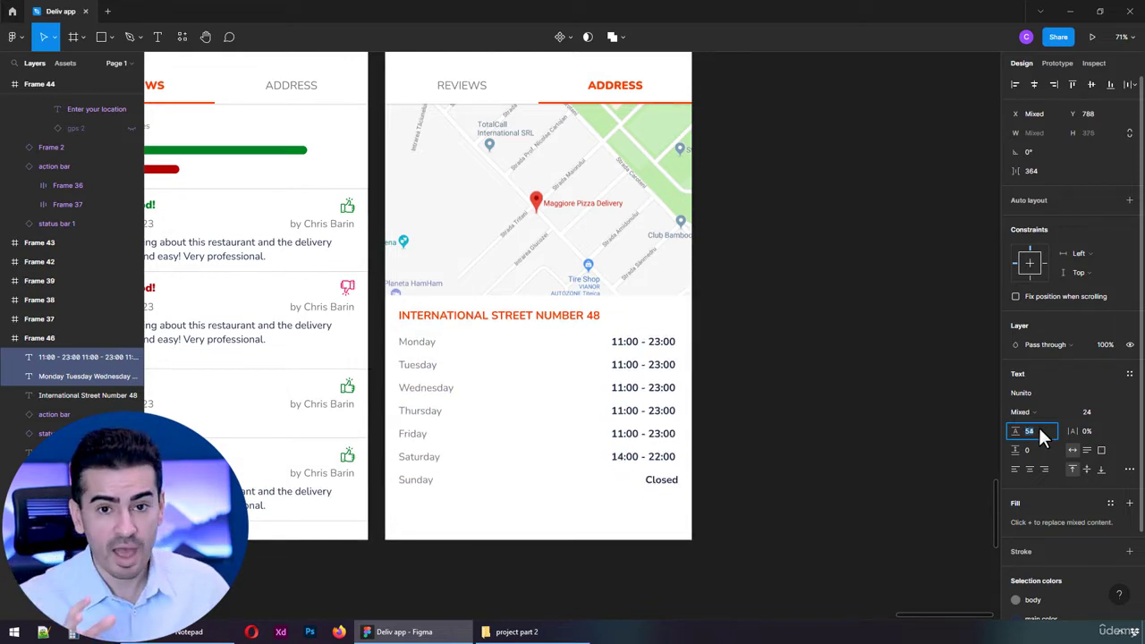
{"action": "key", "text": "Down"}
{"action": "key", "text": "Down"}
{"action": "key", "text": "Return"}
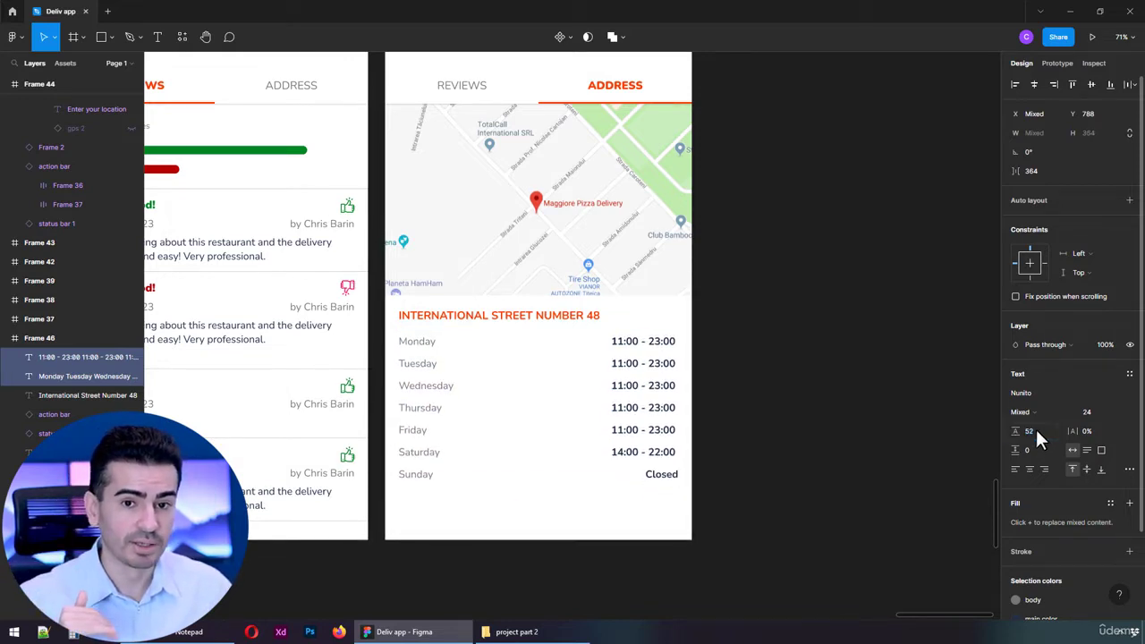
{"action": "left_click", "coordinate": [750, 407]}
Review the finished screens from the Maggiore Pizza Delivery Address tab back to the My information form.
{"action": "scroll", "coordinate": [716, 331], "scroll_direction": "down", "scroll_amount": 3}
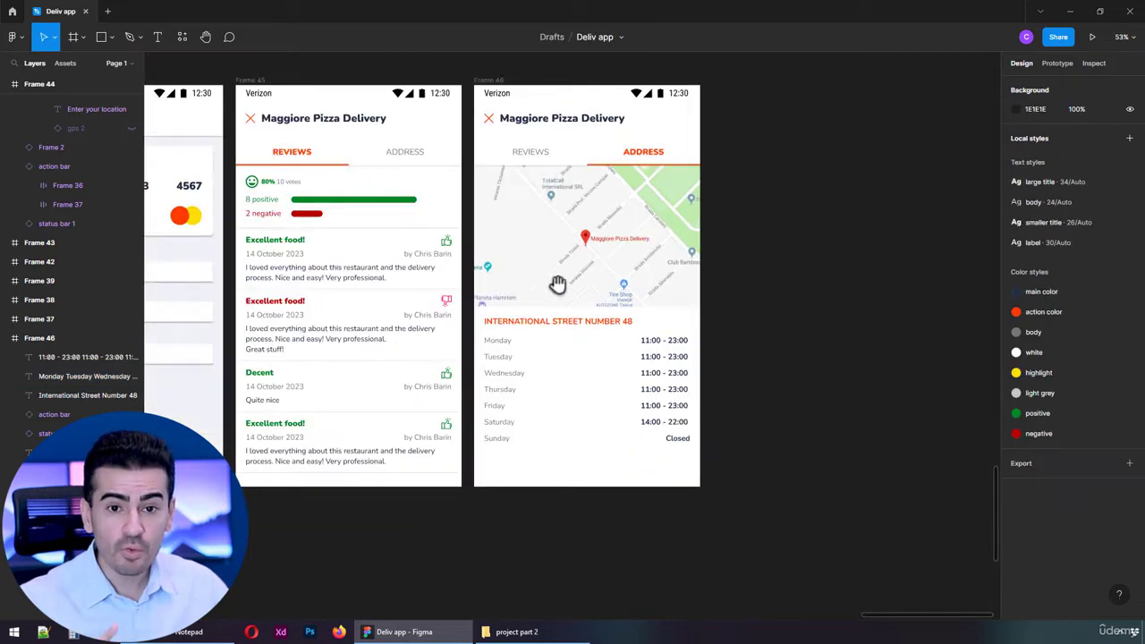
{"action": "scroll", "coordinate": [542, 217], "scroll_direction": "left", "scroll_amount": 3}
{"action": "left_click_drag", "start_coordinate": [607, 220], "coordinate": [755, 229]}
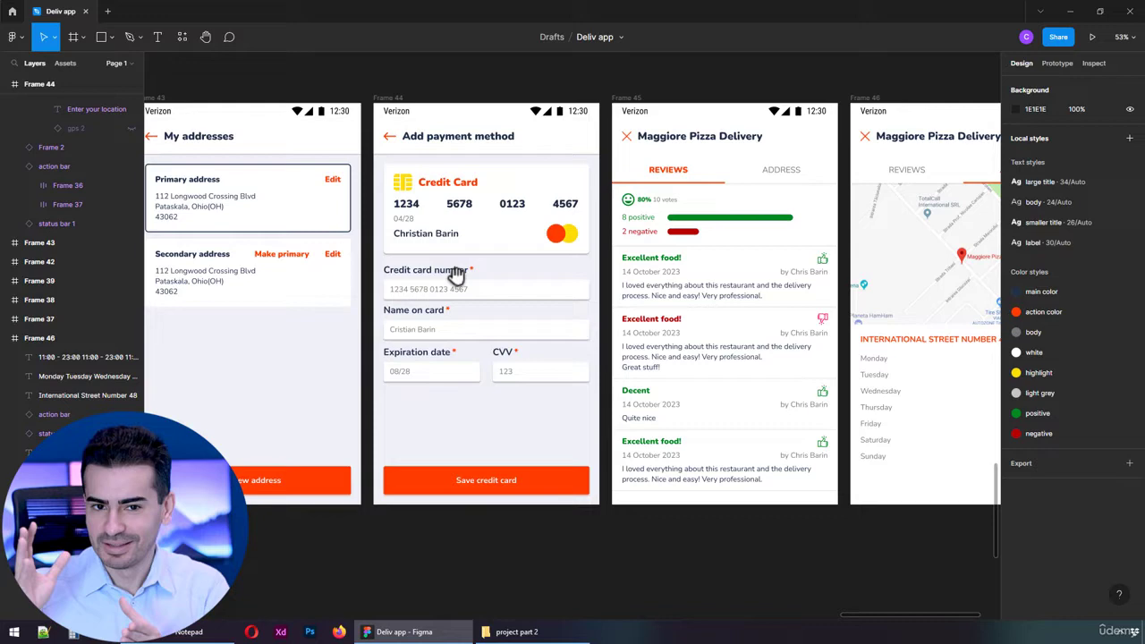
{"action": "left_click_drag", "start_coordinate": [456, 275], "coordinate": [721, 280]}
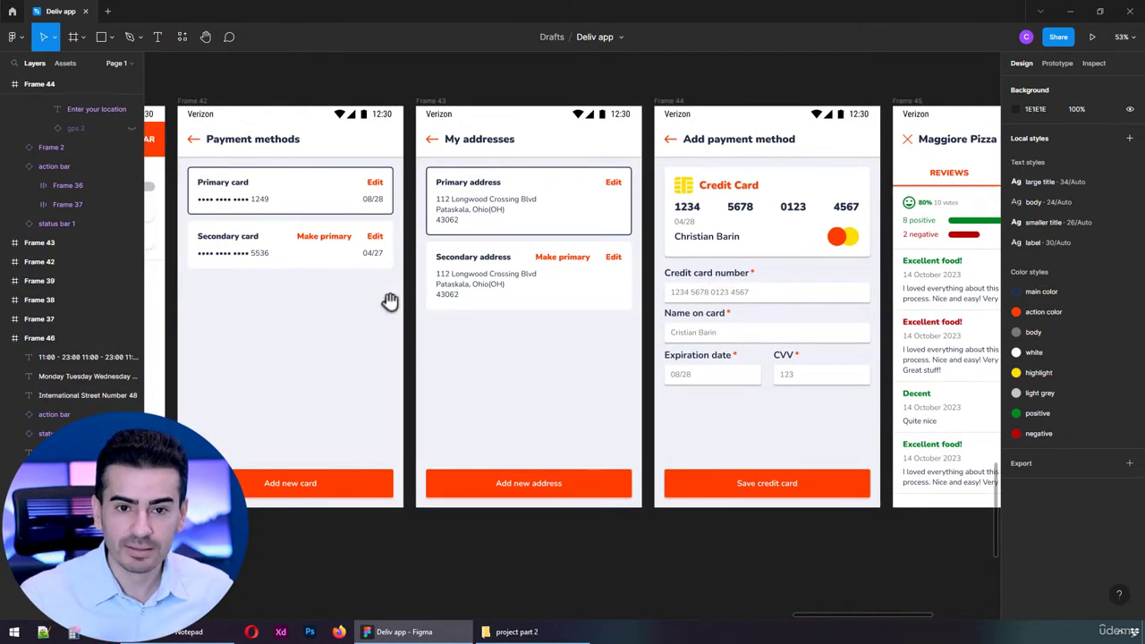
{"action": "left_click_drag", "start_coordinate": [390, 301], "coordinate": [659, 298]}
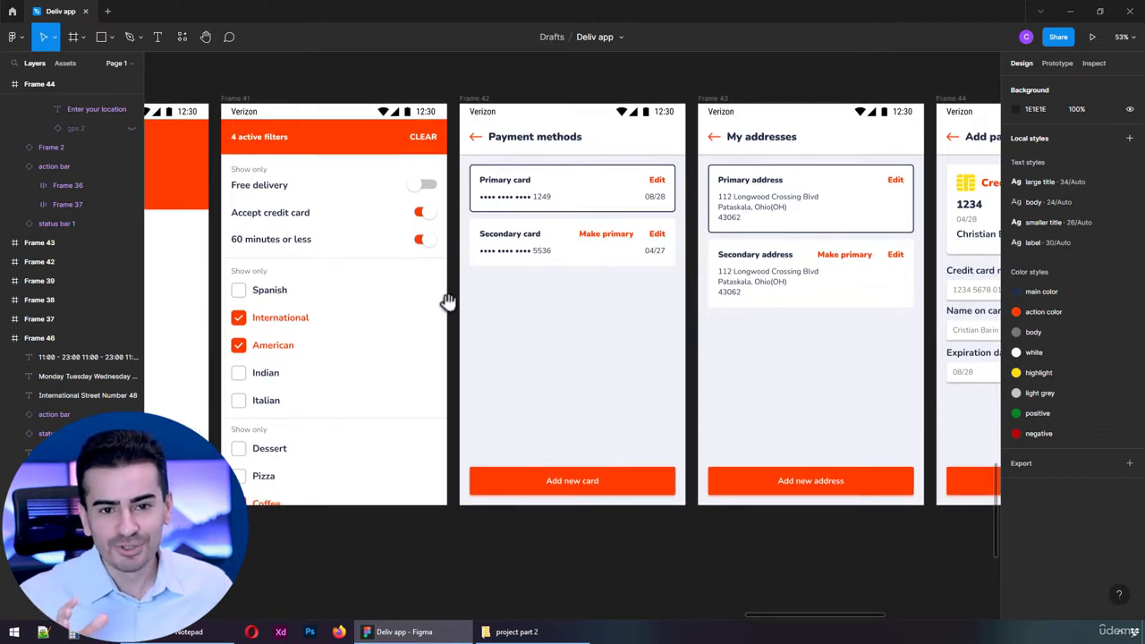
{"action": "left_click_drag", "start_coordinate": [351, 298], "coordinate": [441, 292]}
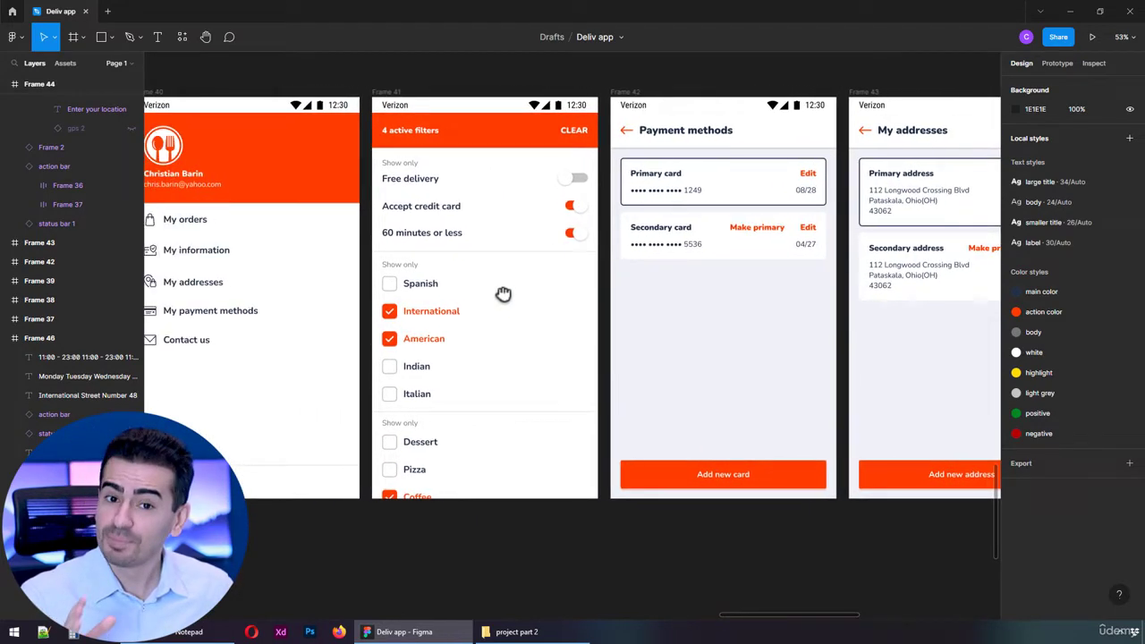
{"action": "left_click_drag", "start_coordinate": [504, 294], "coordinate": [851, 289]}
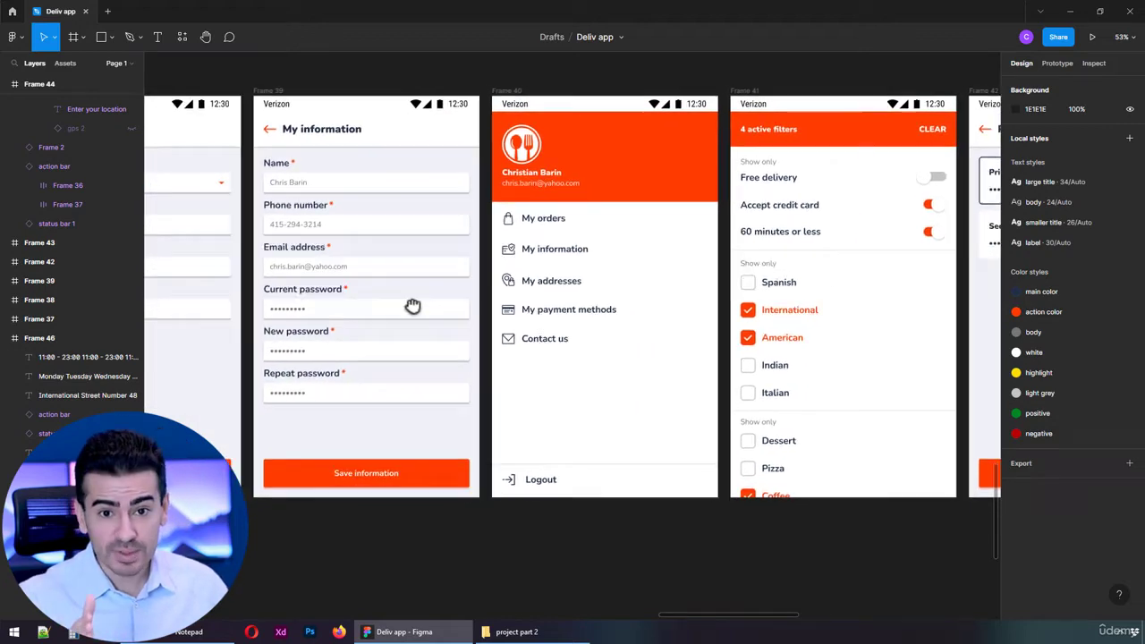
{"action": "left_click_drag", "start_coordinate": [409, 304], "coordinate": [598, 299]}
Examine the vertical spacing between the password fields on the My information screen.
{"action": "scroll", "coordinate": [574, 330], "scroll_direction": "up", "scroll_amount": 2}
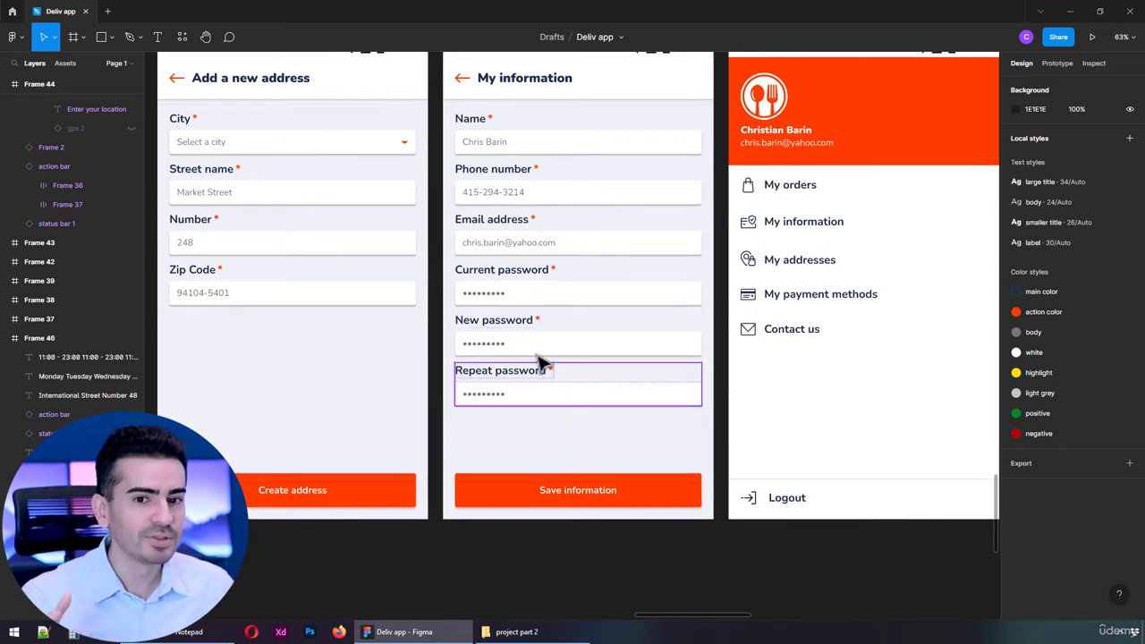
{"action": "left_click", "coordinate": [323, 308]}
{"action": "left_click", "coordinate": [474, 383]}
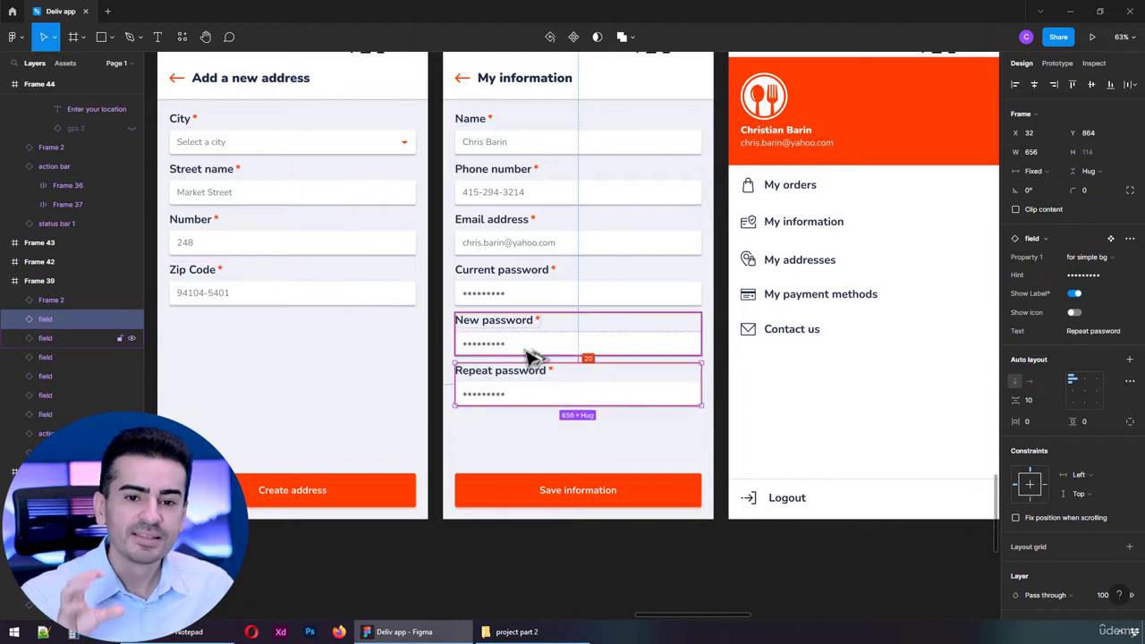
{"action": "left_click", "coordinate": [485, 561]}
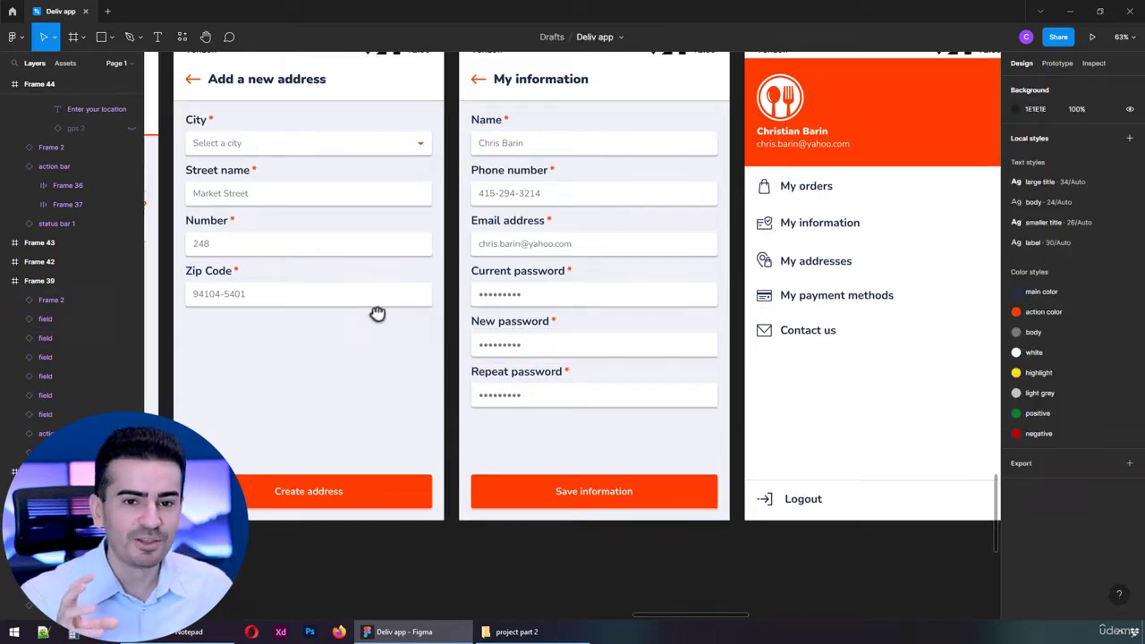
Compare the field spacing on the Add a new address, Login and Register screens.
{"action": "left_click_drag", "start_coordinate": [378, 314], "coordinate": [757, 320]}
{"action": "left_click_drag", "start_coordinate": [421, 247], "coordinate": [555, 257]}
{"action": "left_click", "coordinate": [555, 257]}
{"action": "left_click", "coordinate": [529, 326]}
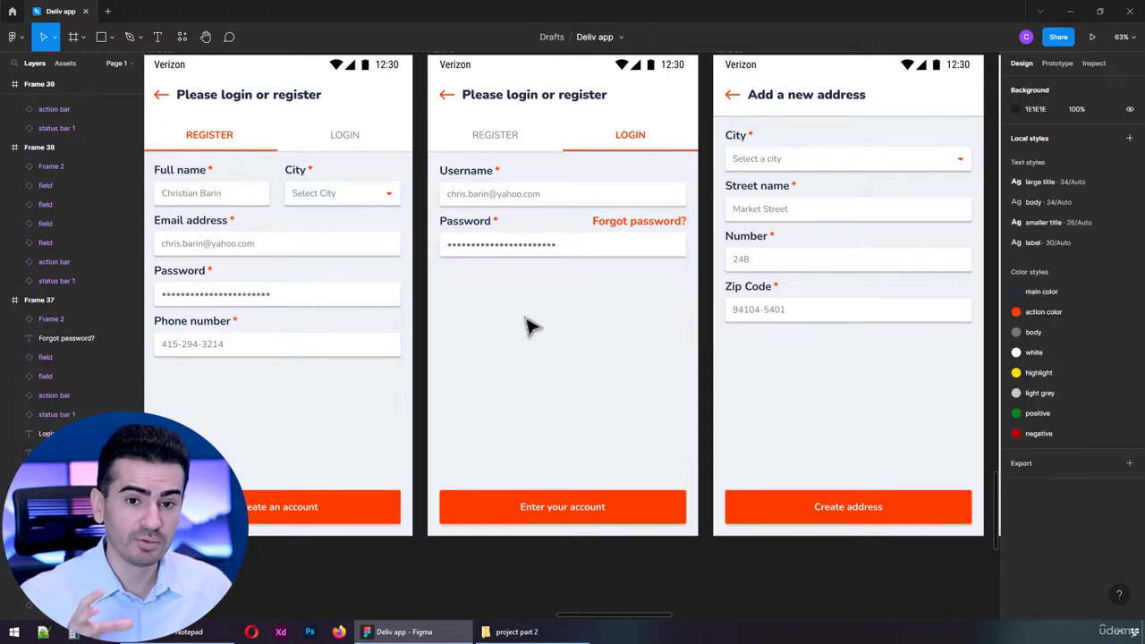
{"action": "left_click_drag", "start_coordinate": [295, 243], "coordinate": [509, 258]}
{"action": "left_click", "coordinate": [509, 259]}
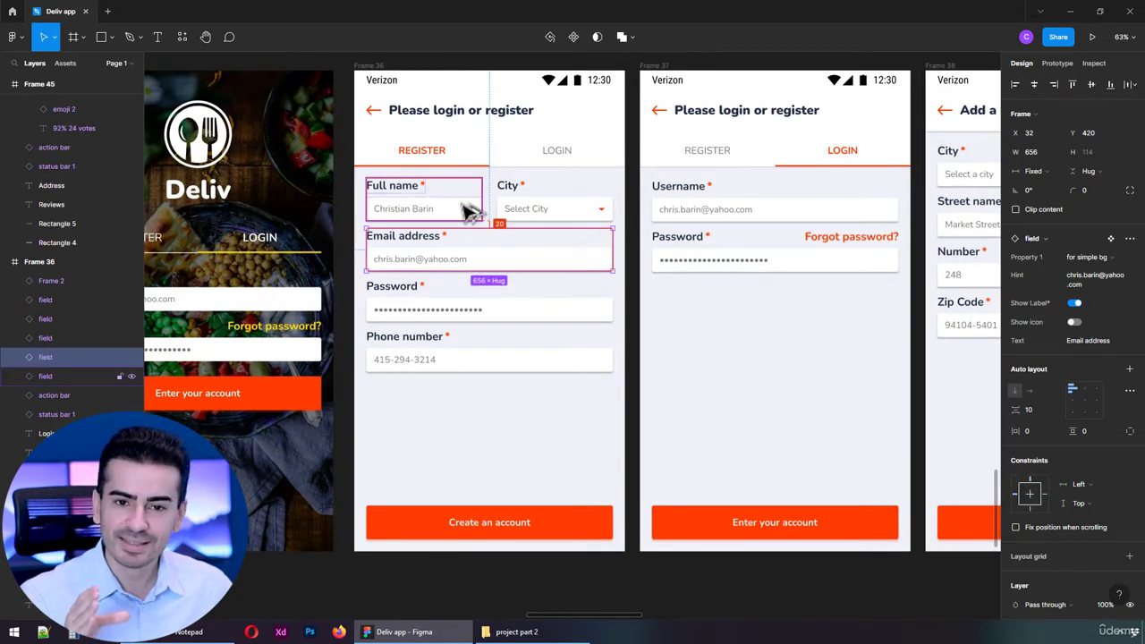
{"action": "left_click", "coordinate": [501, 431]}
Inspect the login and register screens over the photo background and the components in the resources frame, including the review component's spacing.
{"action": "left_click_drag", "start_coordinate": [366, 237], "coordinate": [713, 259]}
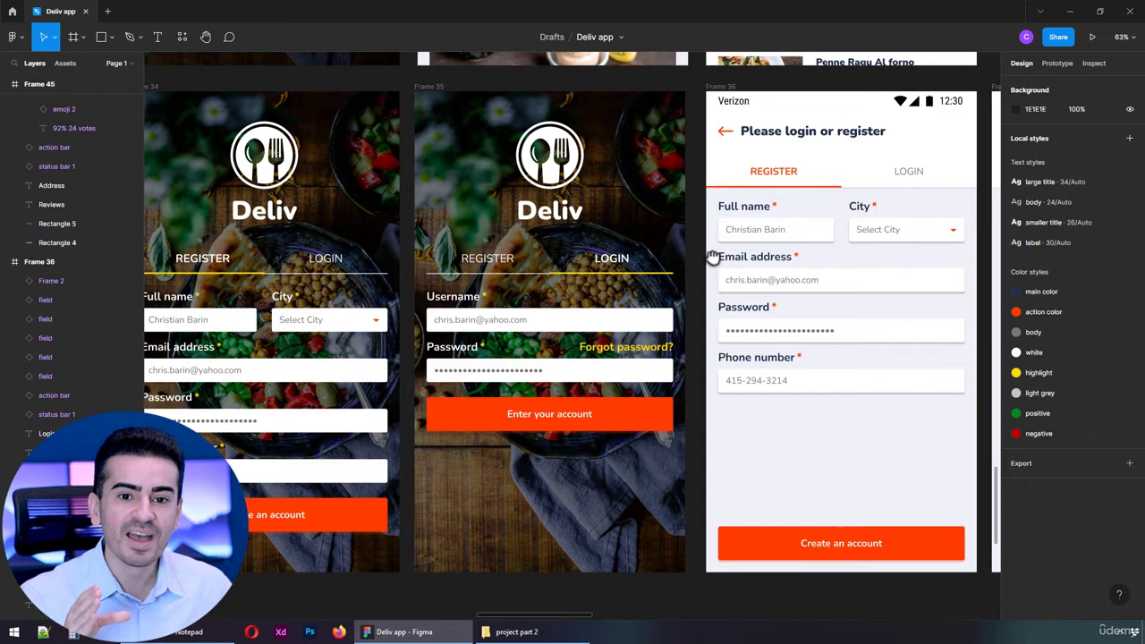
{"action": "left_click_drag", "start_coordinate": [467, 289], "coordinate": [608, 261]}
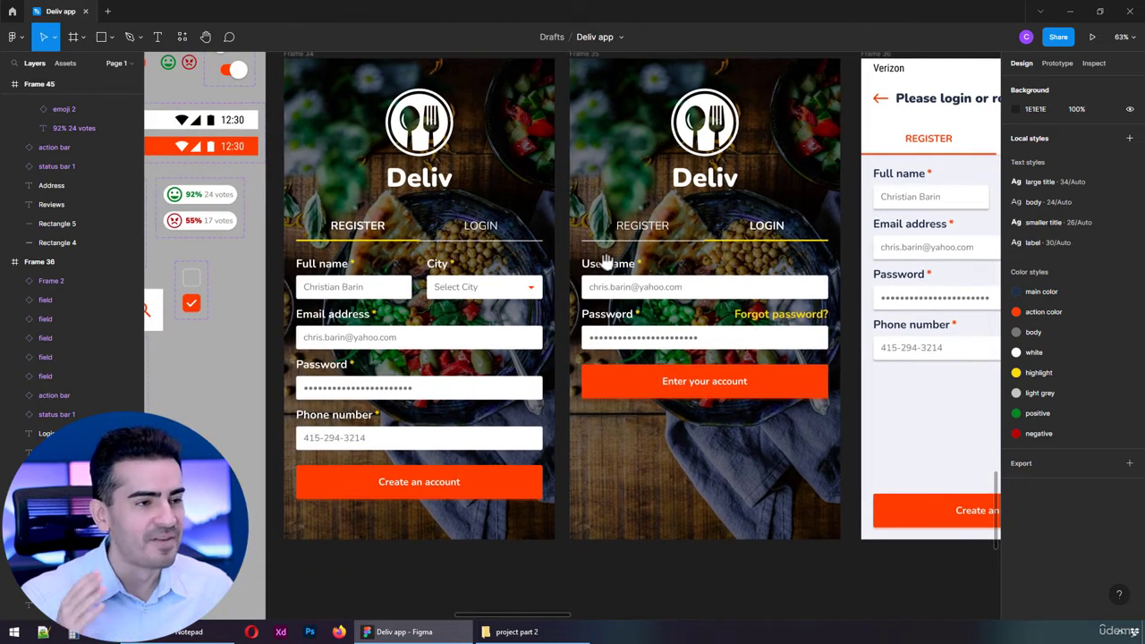
{"action": "scroll", "coordinate": [385, 286], "scroll_direction": "left", "scroll_amount": 4}
{"action": "scroll", "coordinate": [396, 313], "scroll_direction": "down", "scroll_amount": 3}
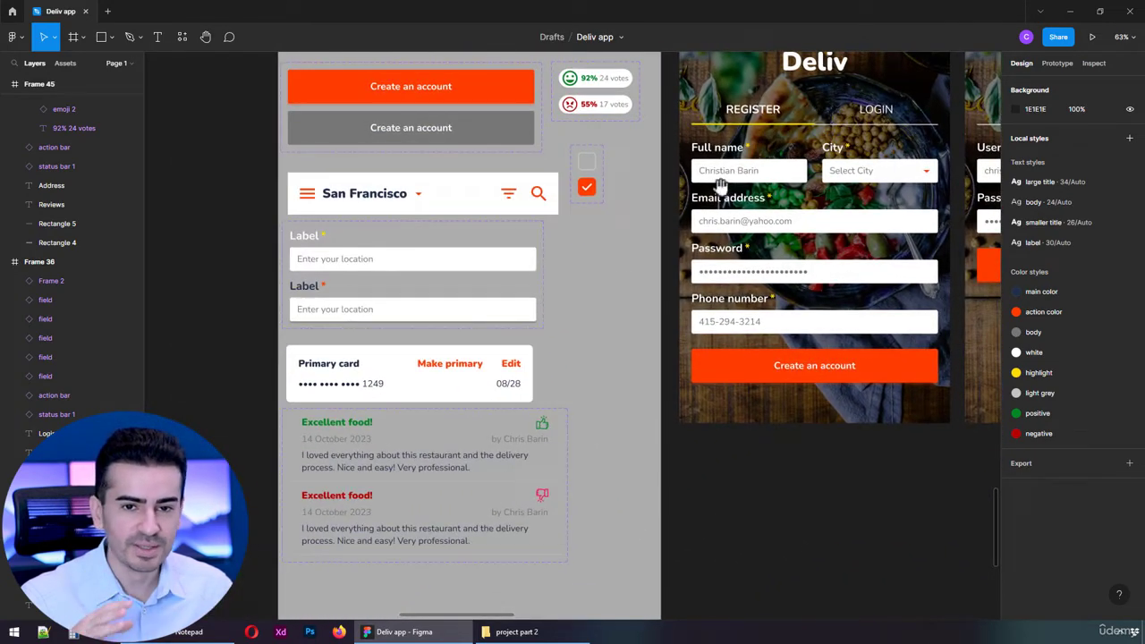
{"action": "left_click", "coordinate": [397, 324]}
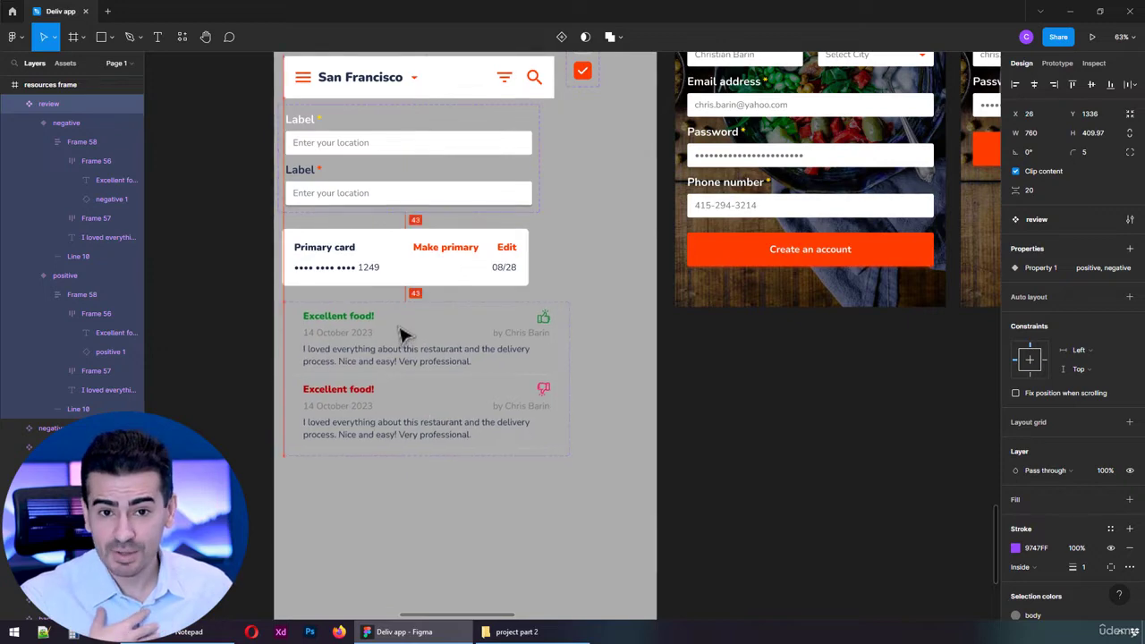
{"action": "left_click", "coordinate": [614, 225]}
{"action": "left_click_drag", "start_coordinate": [614, 224], "coordinate": [556, 416]}
{"action": "scroll", "coordinate": [439, 335], "scroll_direction": "up", "scroll_amount": 2}
{"action": "scroll", "coordinate": [287, 144], "scroll_direction": "up", "scroll_amount": 2}
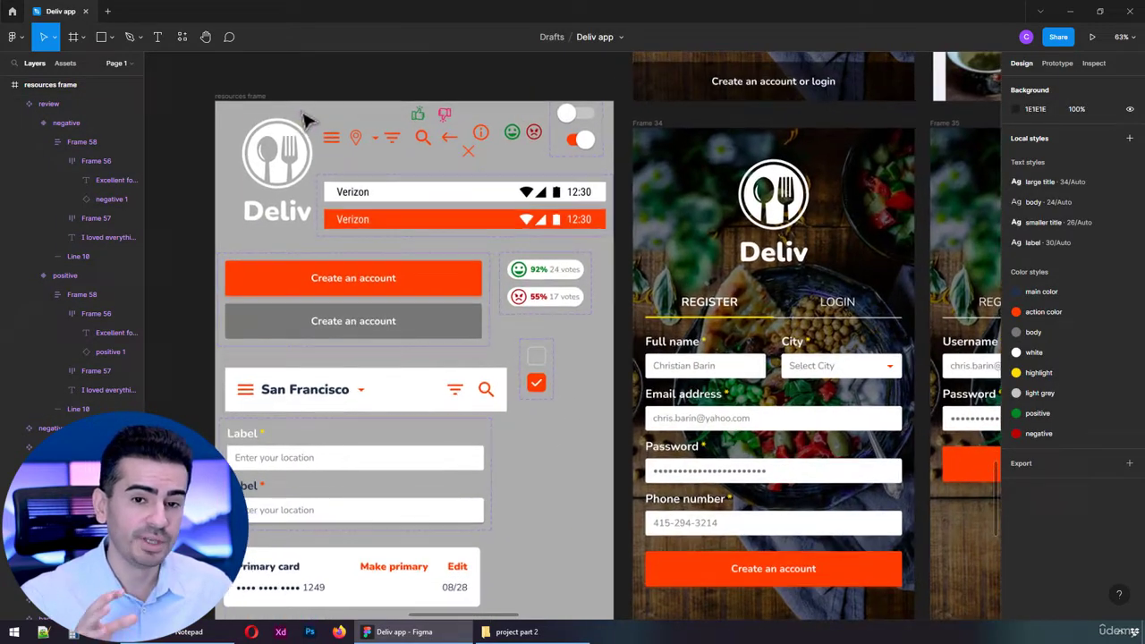
Move the logo component to X 19, Y 31 in the resources frame.
{"action": "left_click", "coordinate": [255, 166]}
{"action": "left_click_drag", "start_coordinate": [255, 166], "coordinate": [251, 167]}
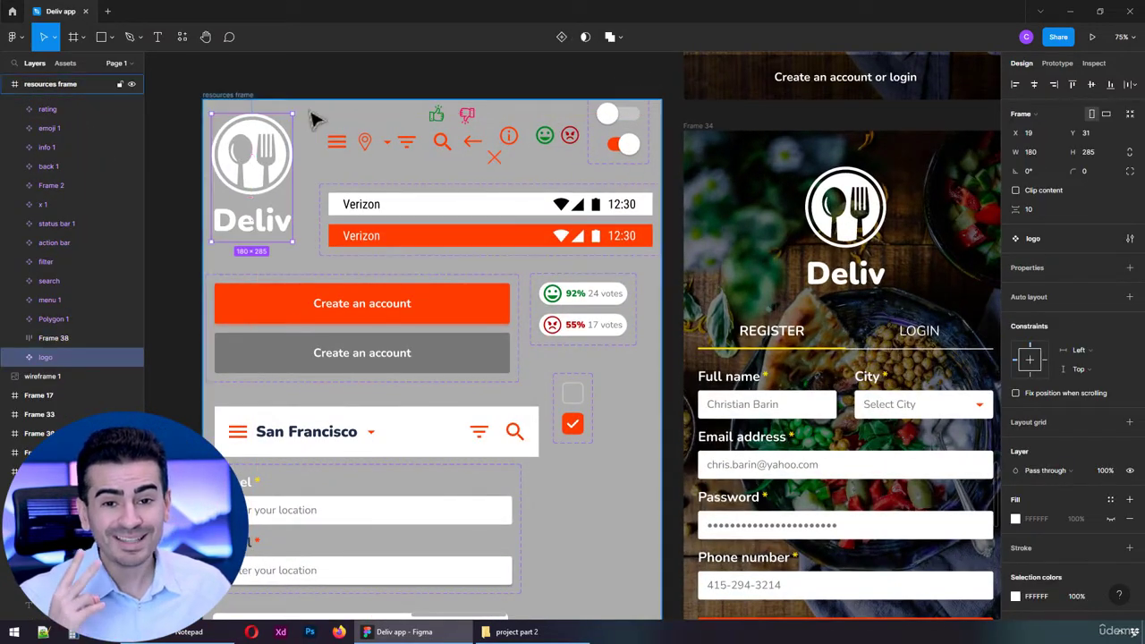
{"action": "scroll", "coordinate": [313, 113], "scroll_direction": "up", "scroll_amount": 2}
Arrange the resources frame's loose icons in one vertically centered row with 13 px gaps, placed beside the logo above the status bars.
{"action": "left_click_drag", "start_coordinate": [345, 152], "coordinate": [641, 190]}
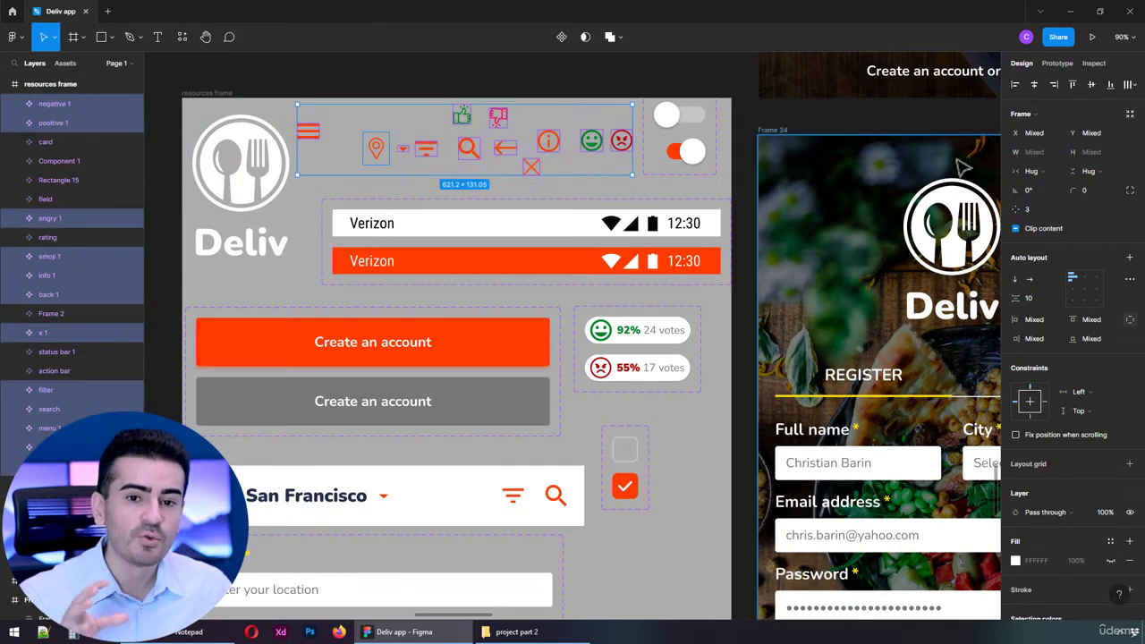
{"action": "left_click", "coordinate": [1073, 84]}
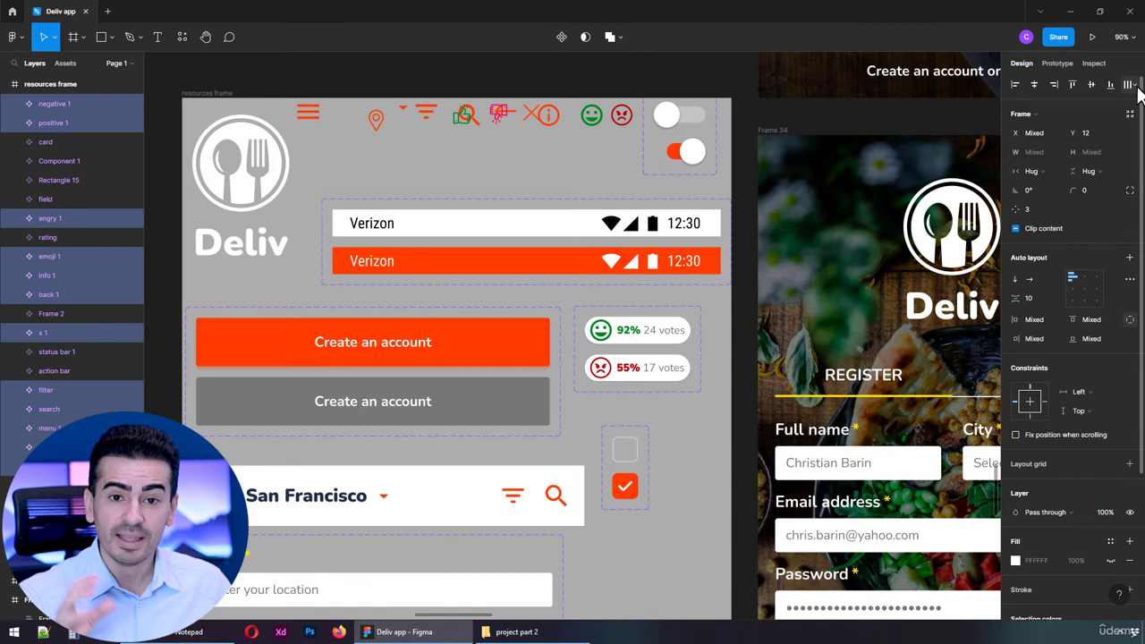
{"action": "left_click", "coordinate": [1129, 84]}
{"action": "left_click", "coordinate": [1074, 111]}
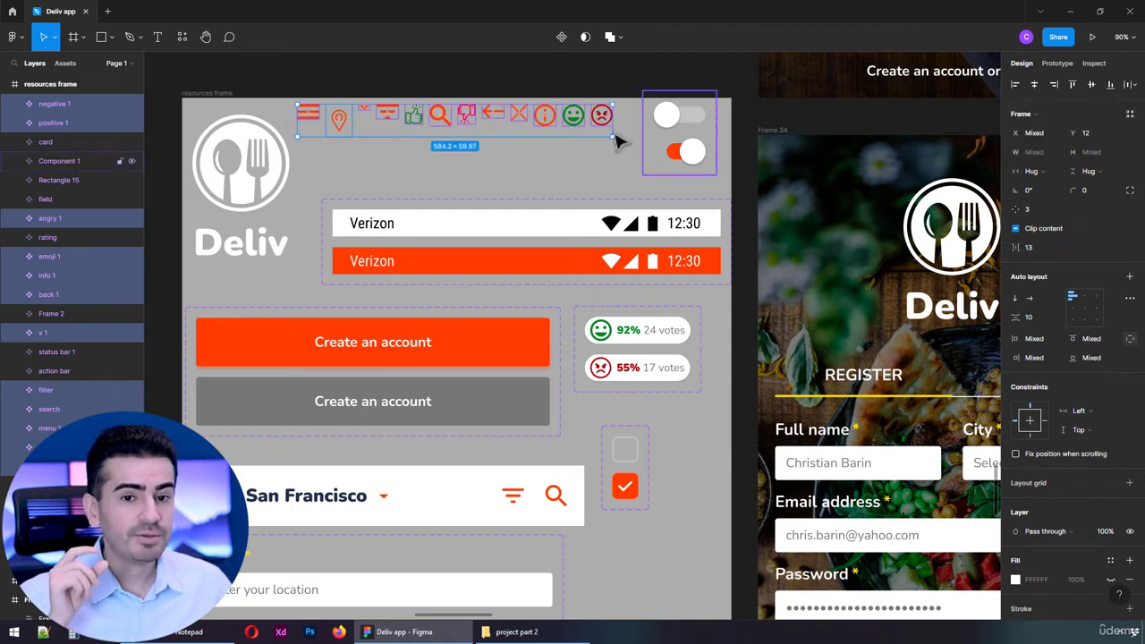
{"action": "left_click", "coordinate": [1091, 84]}
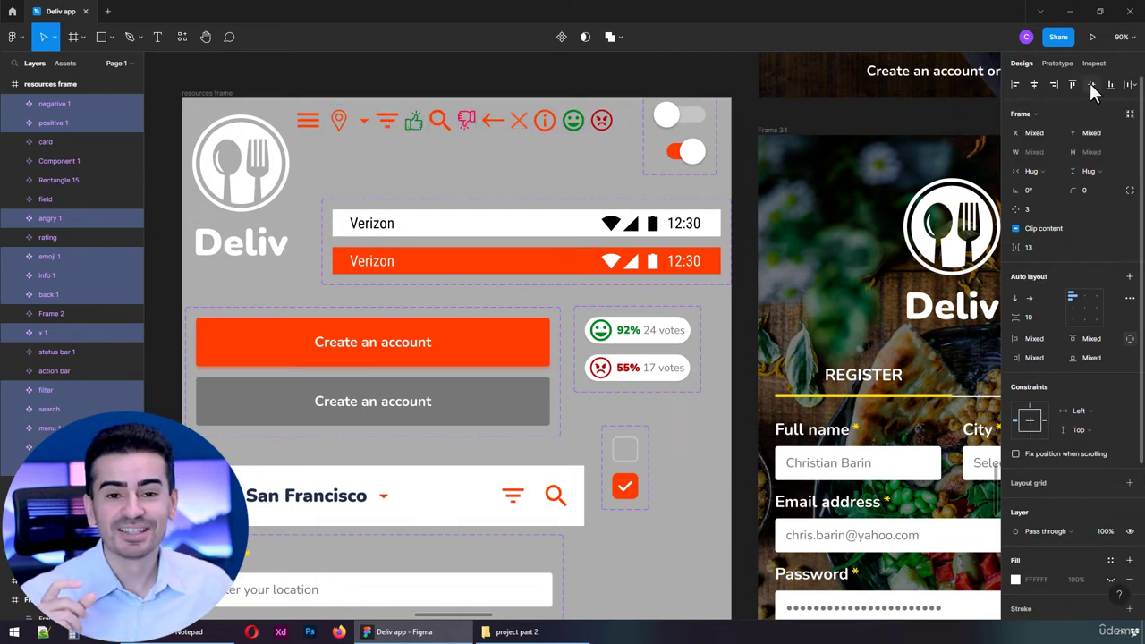
{"action": "left_click_drag", "start_coordinate": [579, 134], "coordinate": [581, 152]}
{"action": "left_click", "coordinate": [514, 183]}
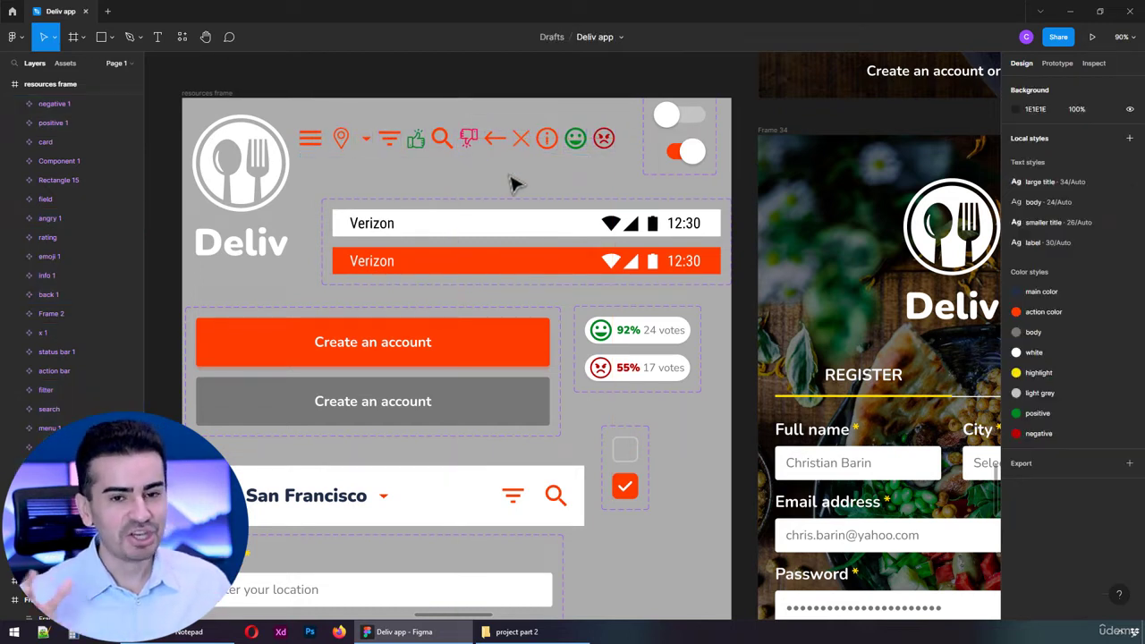
Look through the local components and reveal the checkbox component's variants, Rectangle 15, in the layer tree.
{"action": "left_click", "coordinate": [77, 62]}
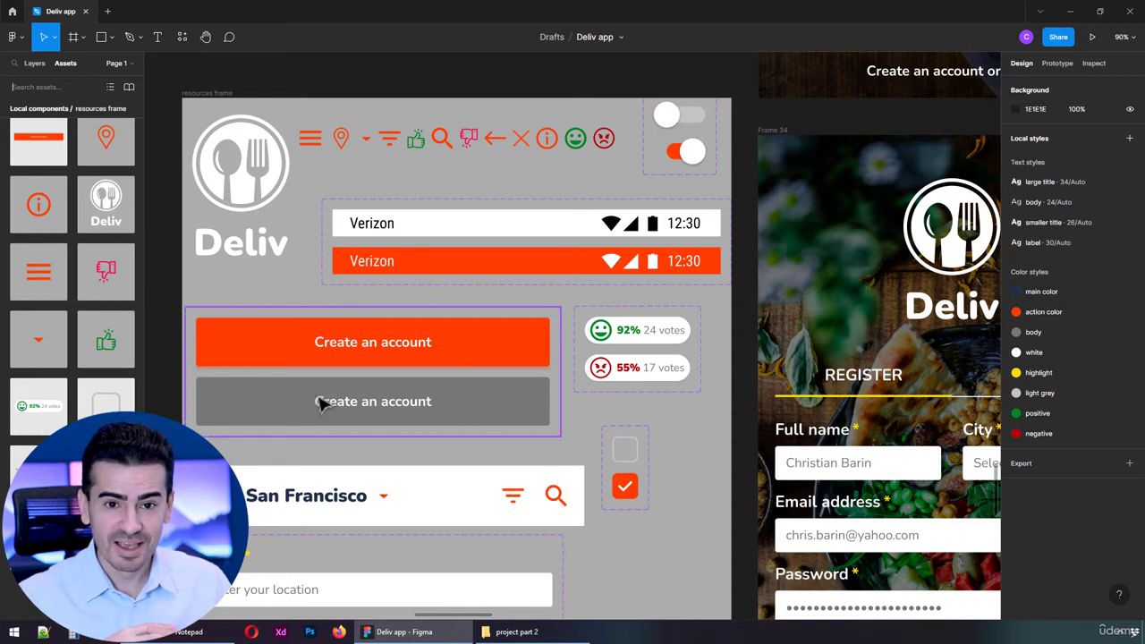
{"action": "left_click", "coordinate": [624, 453]}
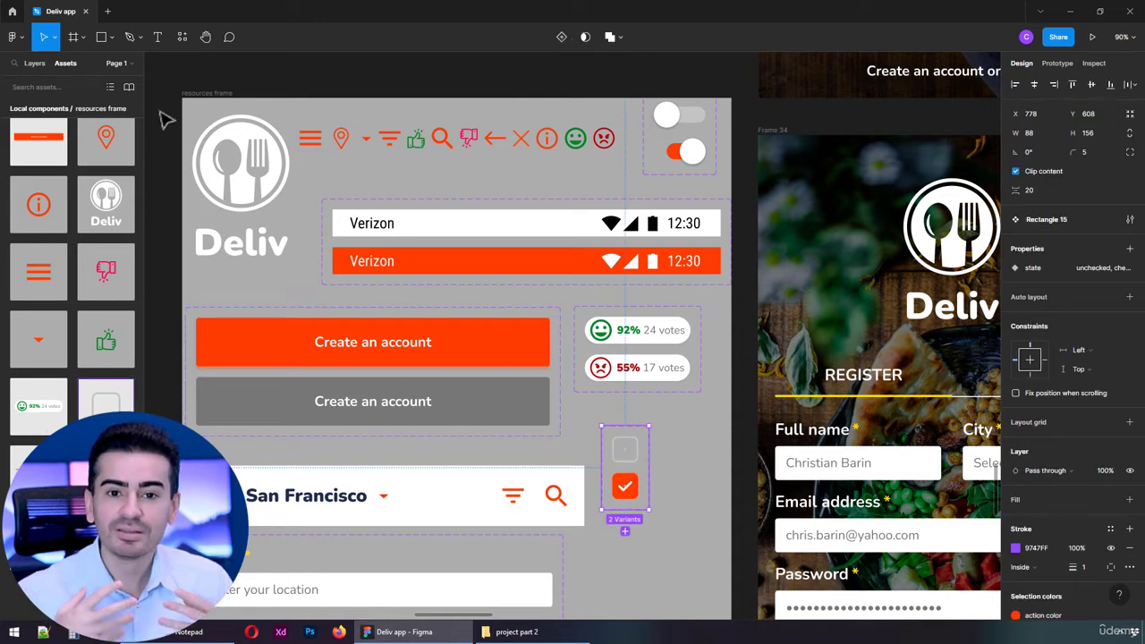
{"action": "left_click", "coordinate": [36, 63]}
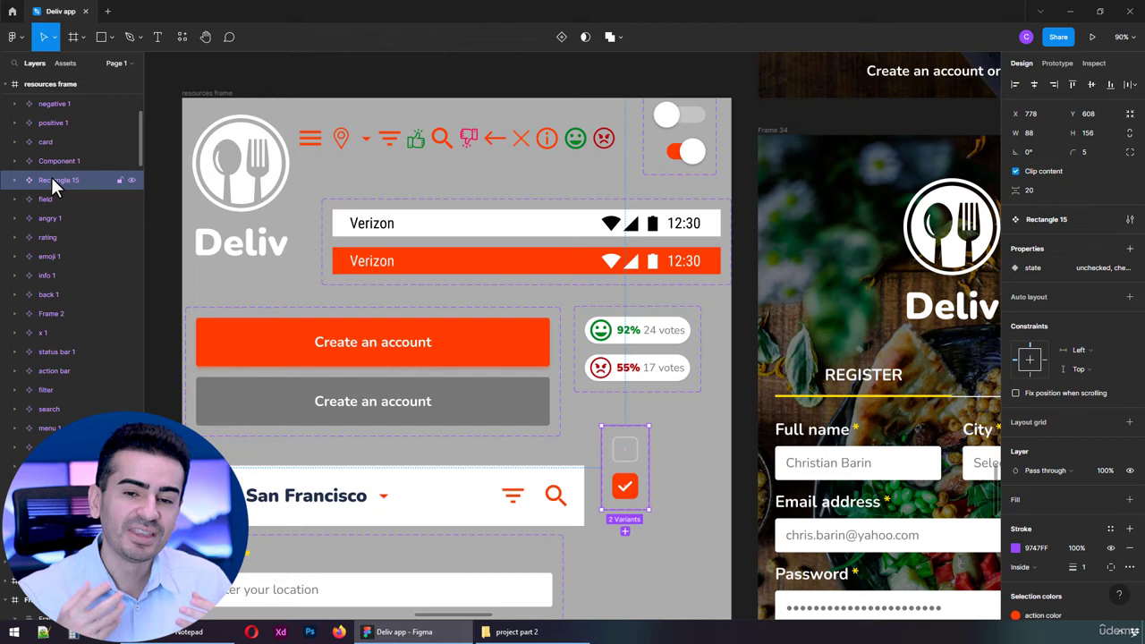
{"action": "left_click", "coordinate": [15, 180]}
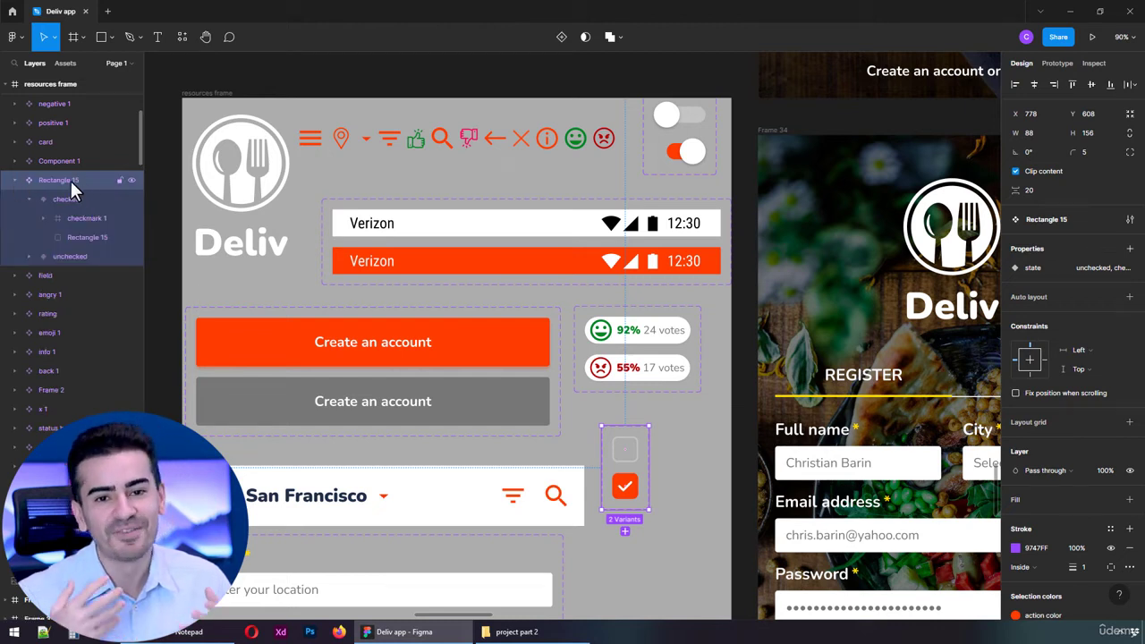
Rename the Rectangle 15 component set in the resources frame as checkbox.
{"action": "double_click", "coordinate": [71, 181]}
{"action": "type", "text": "checkbox"}
{"action": "key", "text": "Return"}
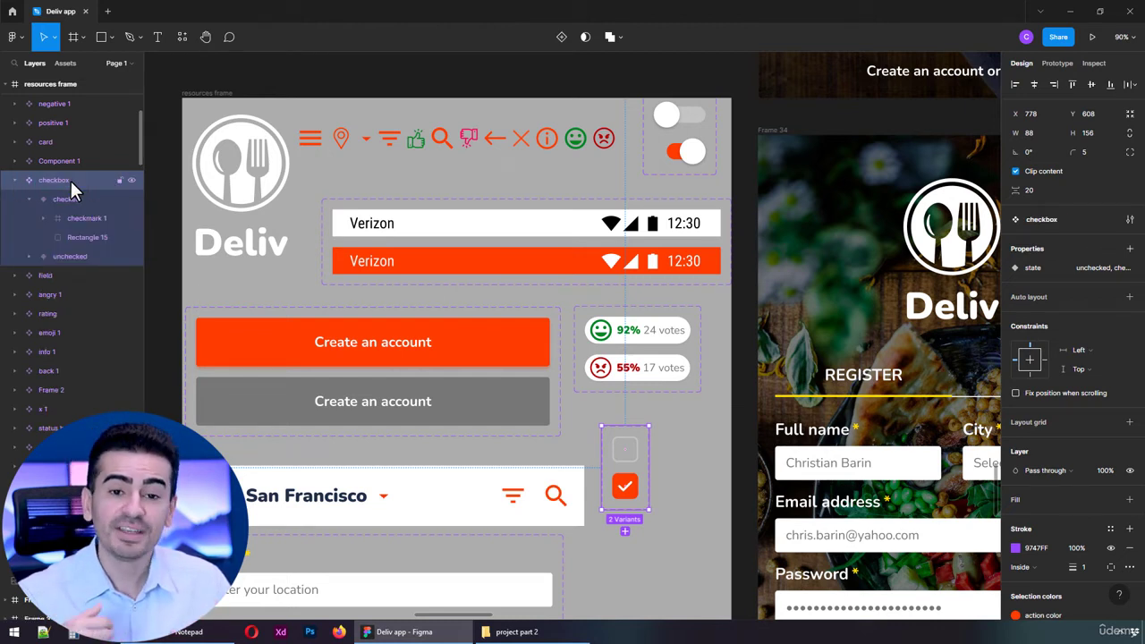
Move the switch component set, Component 1, to X 848, Y 2 in the resources frame and rename it toggle.
{"action": "left_click", "coordinate": [673, 134]}
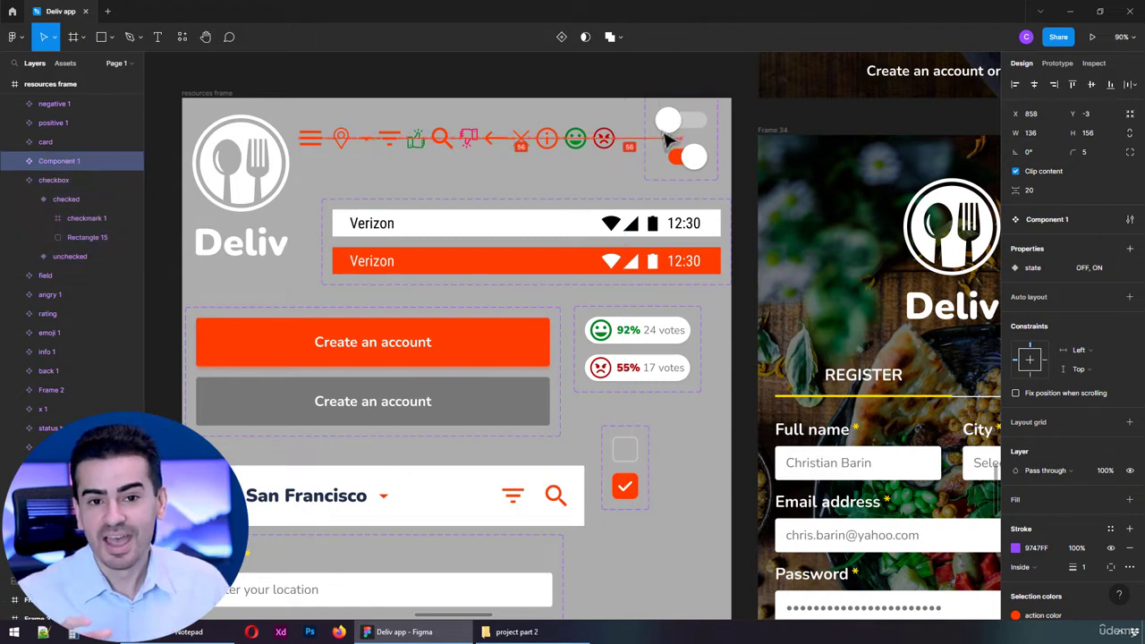
{"action": "double_click", "coordinate": [54, 165]}
{"action": "type", "text": "toggle"}
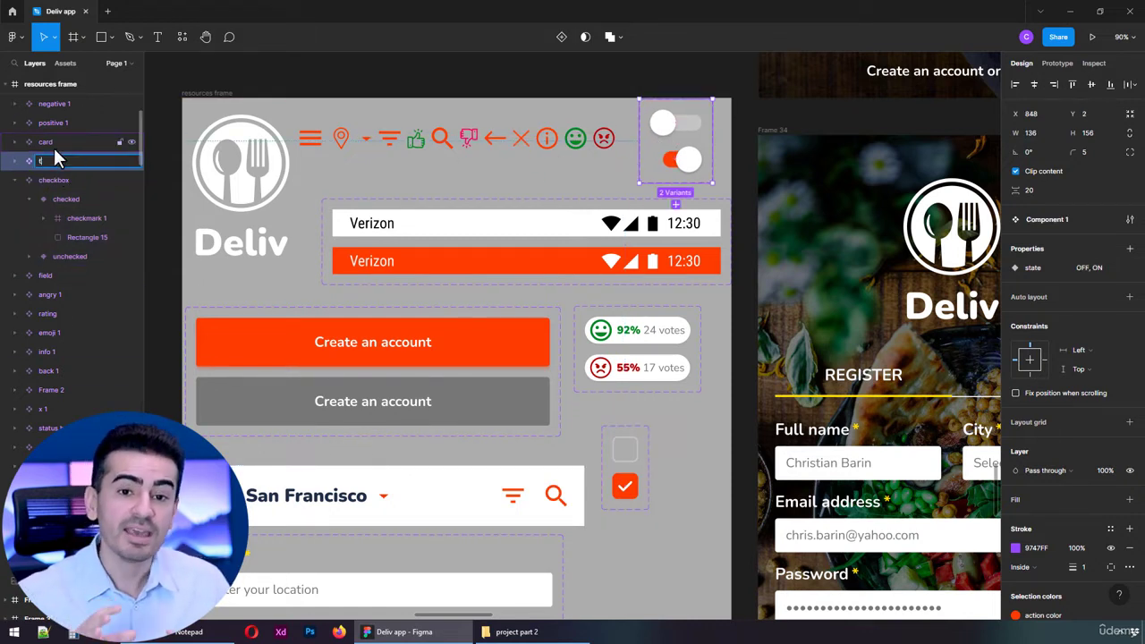
{"action": "key", "text": "Return"}
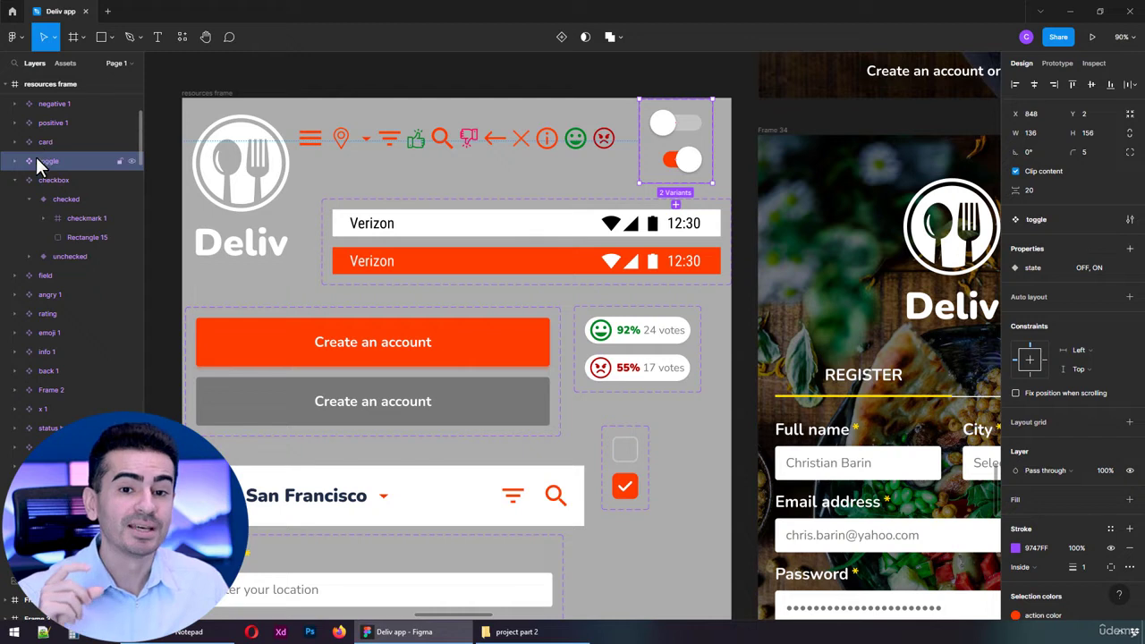
Collapse the checkbox layers and rename the Frame 2 button component set as main button.
{"action": "left_click", "coordinate": [15, 181]}
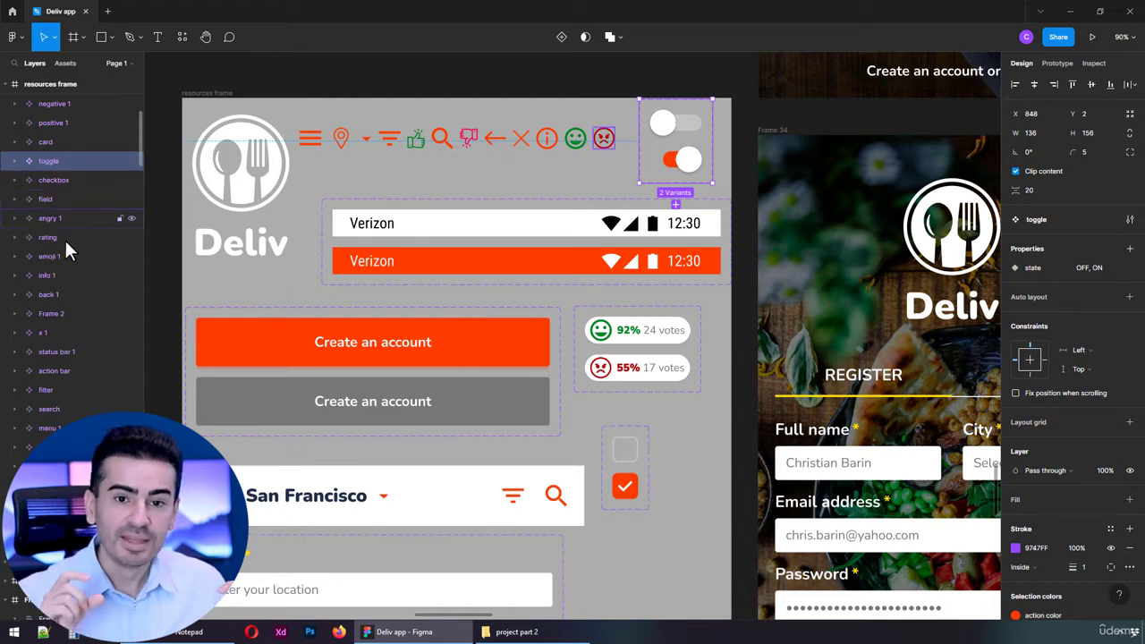
{"action": "double_click", "coordinate": [74, 314]}
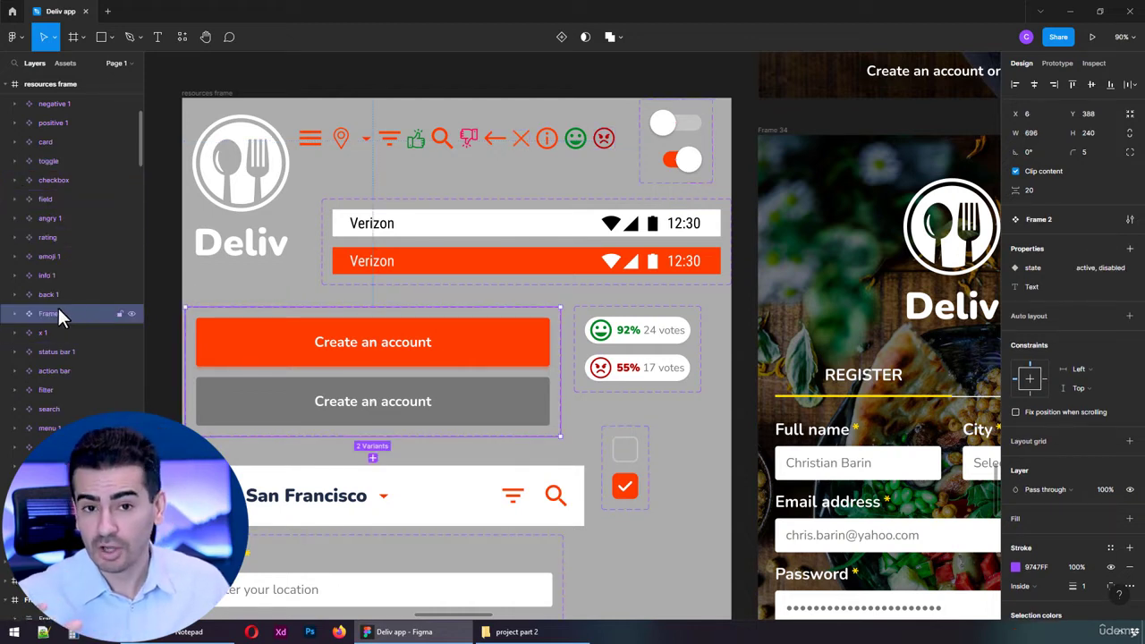
{"action": "type", "text": "main button"}
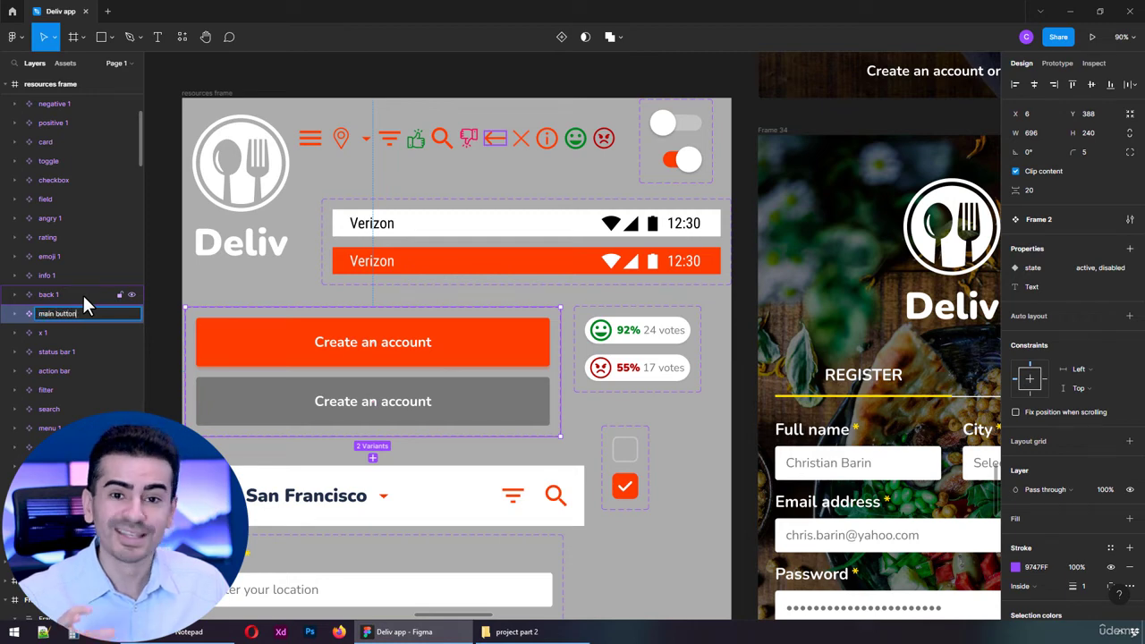
{"action": "key", "text": "Return"}
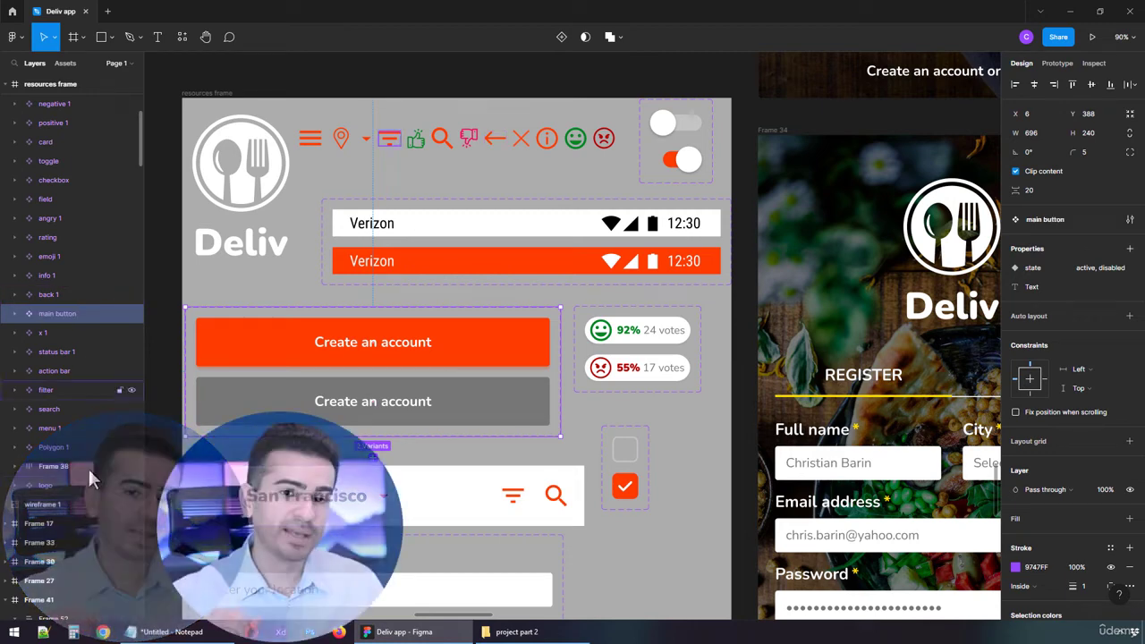
Remove the auto layout from Frame 38 and ungroup it, leaving gps 1 directly inside the resources frame.
{"action": "left_click", "coordinate": [58, 466]}
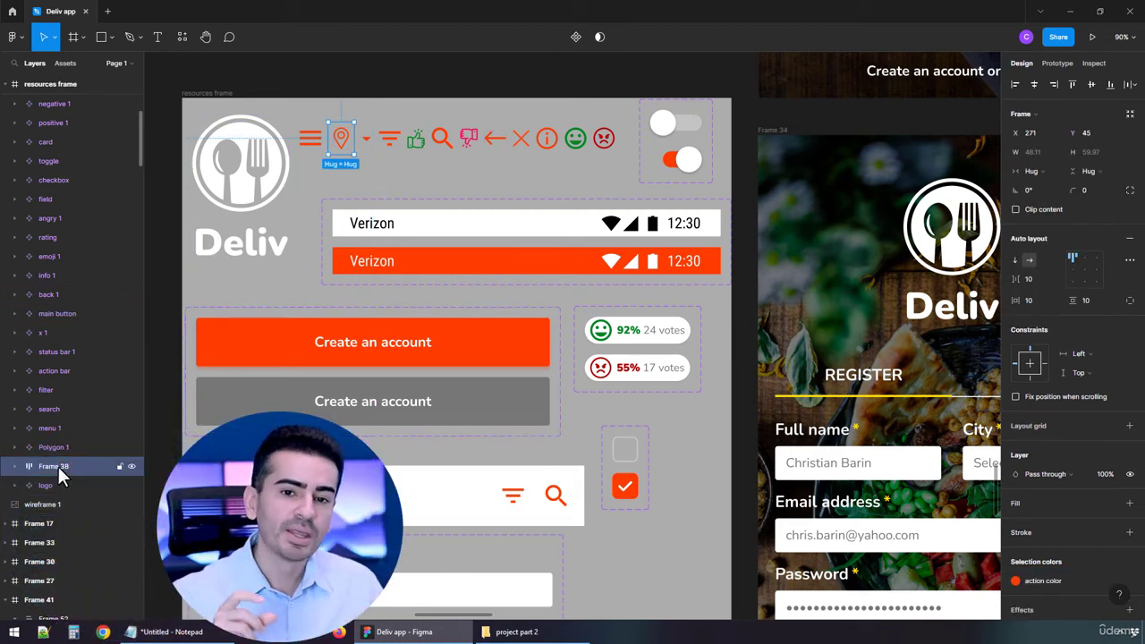
{"action": "left_click", "coordinate": [17, 467]}
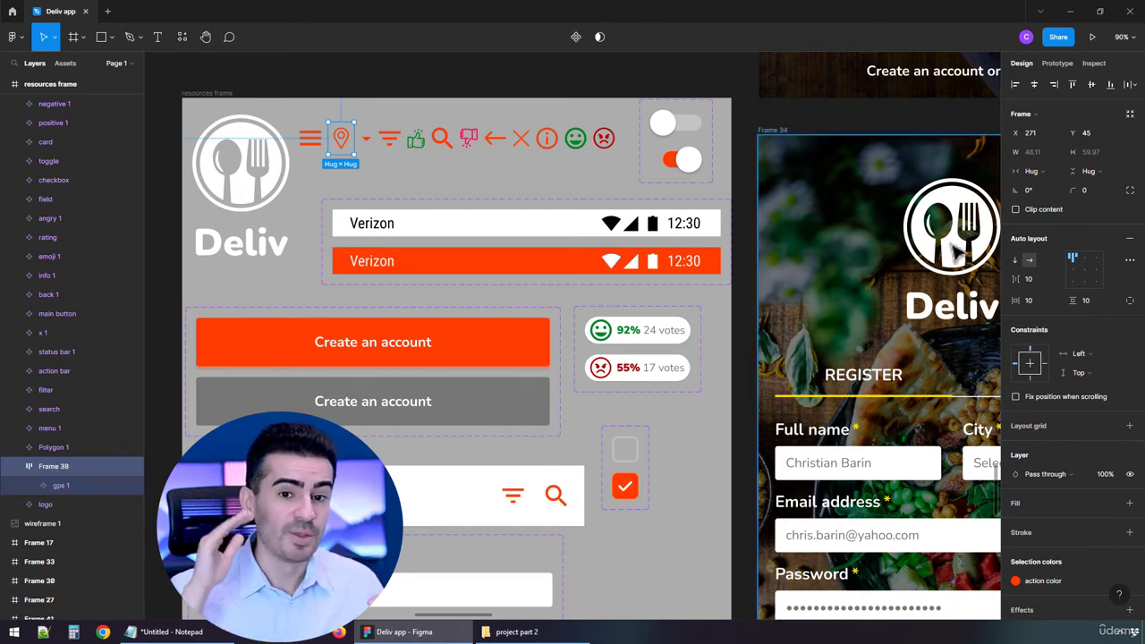
{"action": "left_click", "coordinate": [1130, 242]}
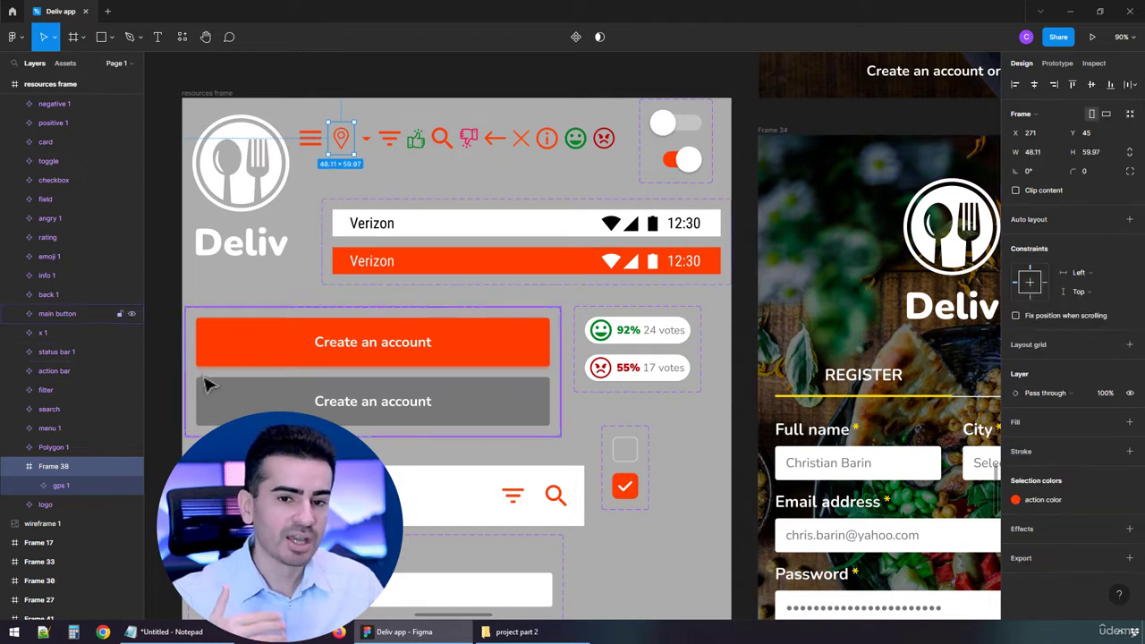
{"action": "right_click", "coordinate": [71, 468]}
{"action": "left_click", "coordinate": [144, 372]}
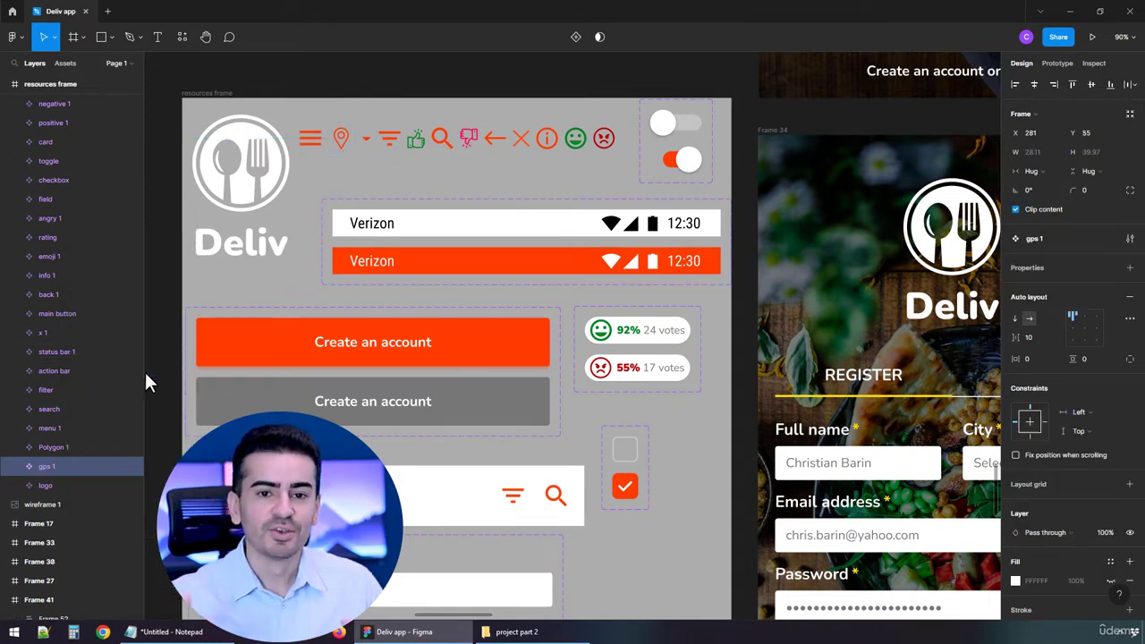
{"action": "left_click", "coordinate": [491, 195]}
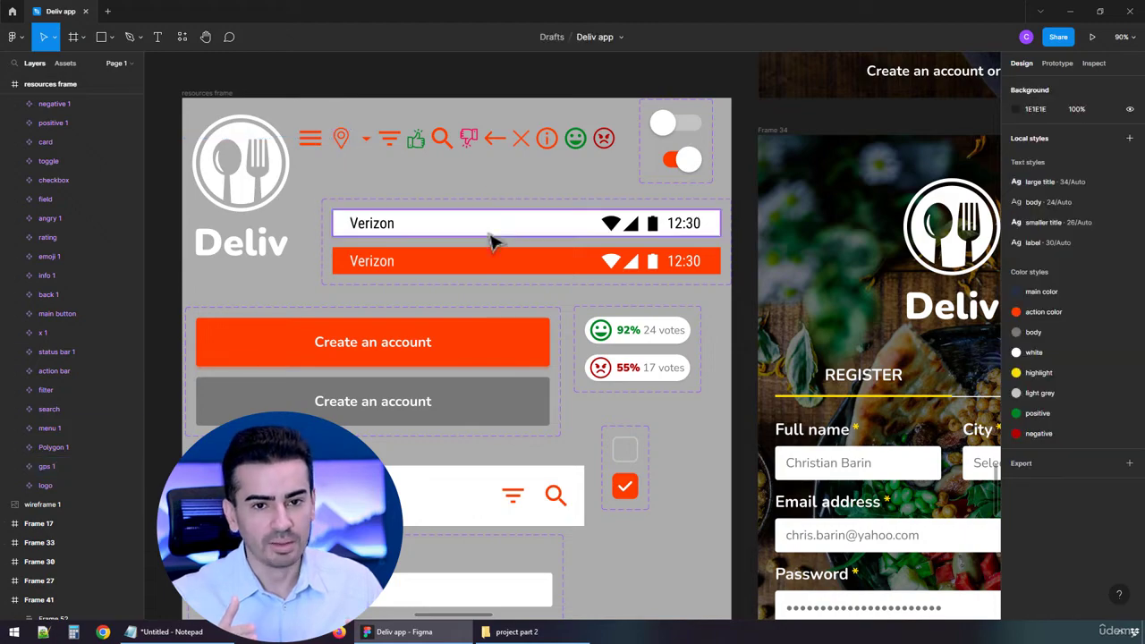
In Frame 22, switch the location field's label on and back off, and remove the leftover yellow asterisk above the field.
{"action": "scroll", "coordinate": [491, 238], "scroll_direction": "down", "scroll_amount": 3}
{"action": "scroll", "coordinate": [491, 237], "scroll_direction": "down", "scroll_amount": 5}
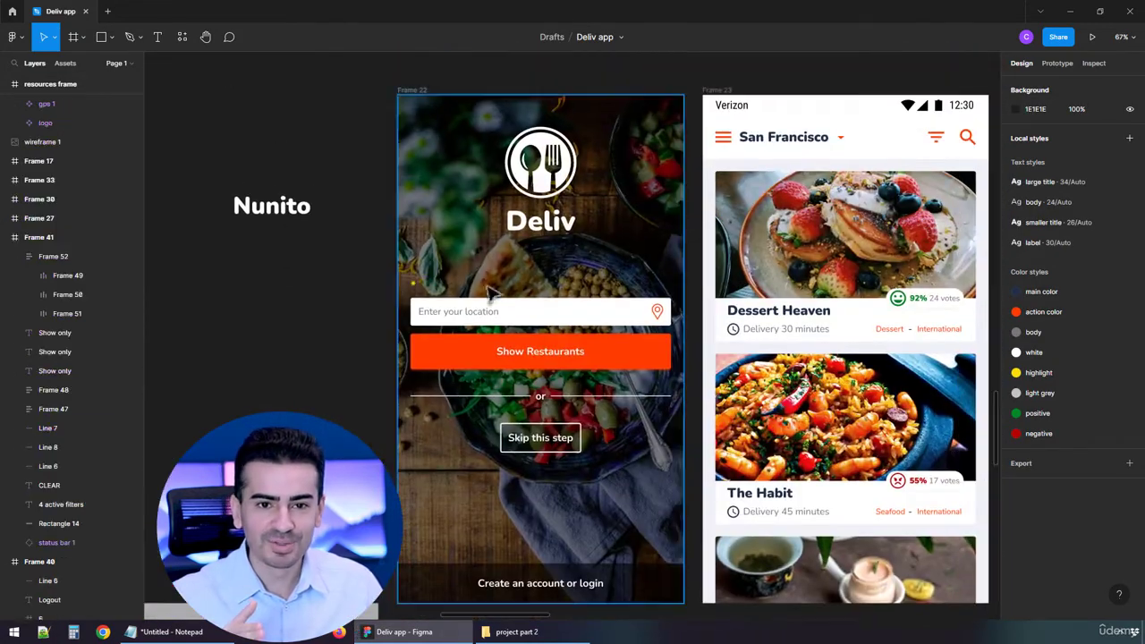
{"action": "left_click", "coordinate": [542, 309]}
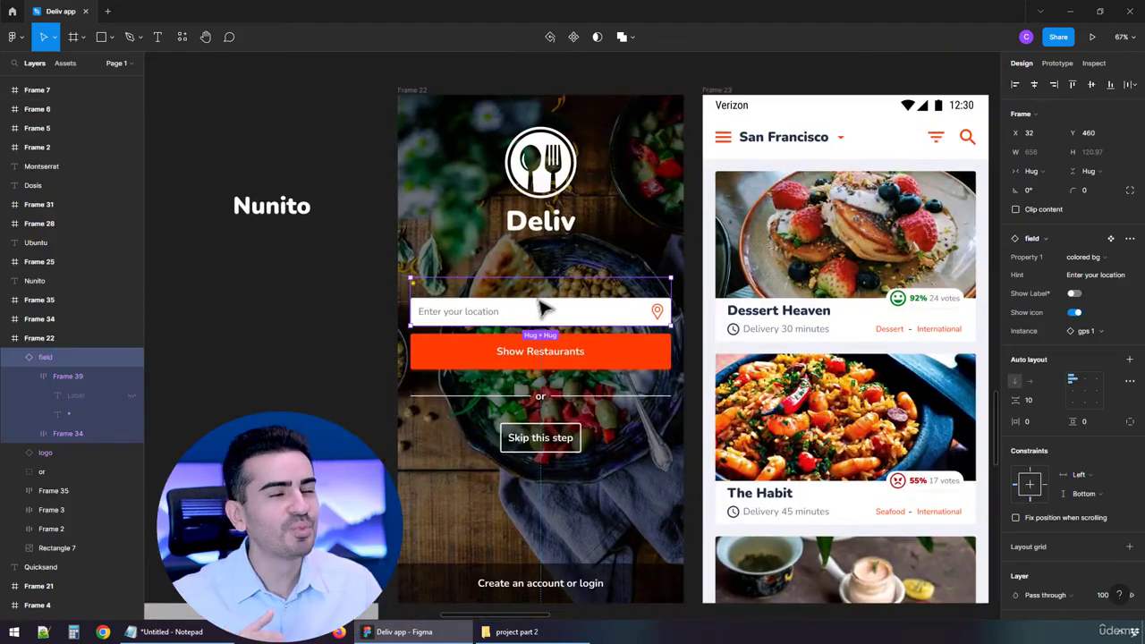
{"action": "left_click", "coordinate": [1076, 292]}
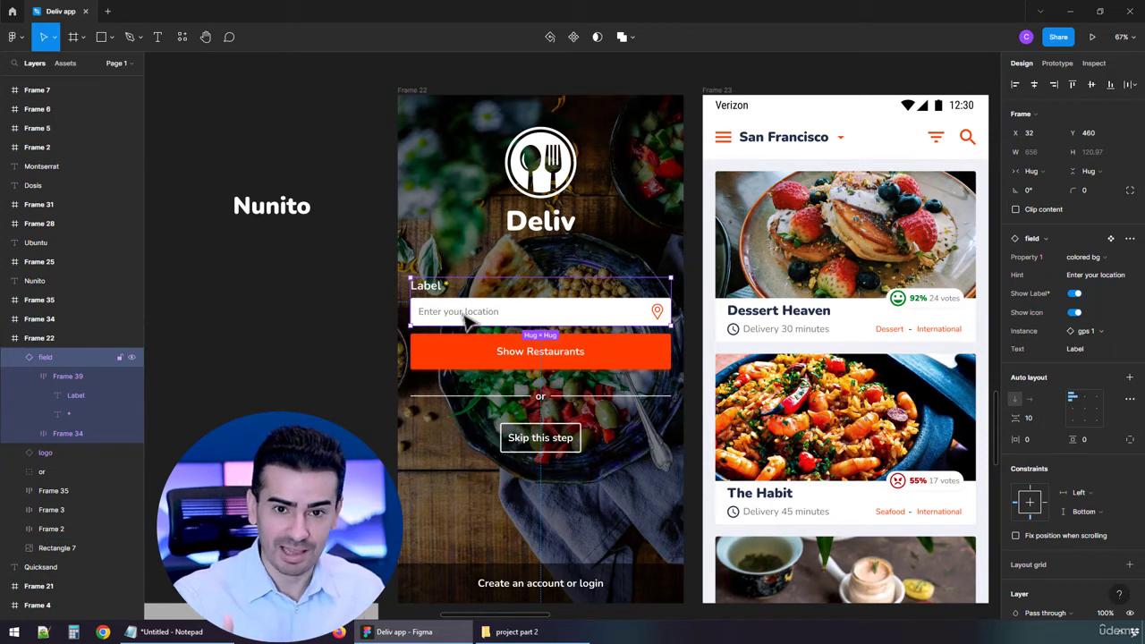
{"action": "left_click", "coordinate": [1076, 292]}
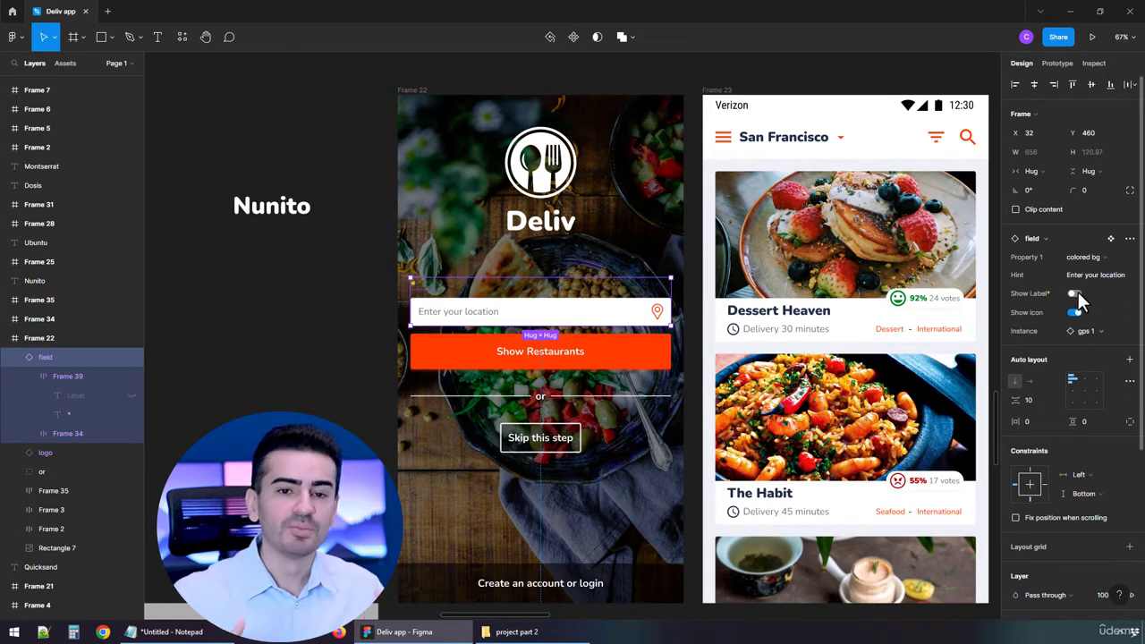
{"action": "scroll", "coordinate": [413, 277], "scroll_direction": "up", "scroll_amount": 5, "text": "ctrl"}
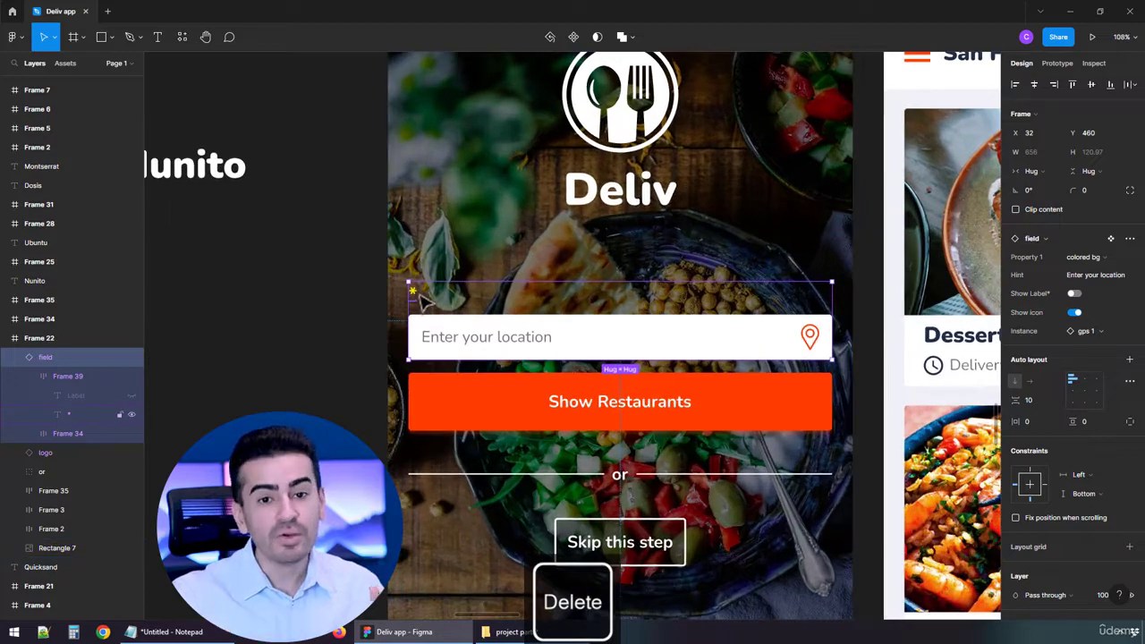
{"action": "left_click", "coordinate": [414, 285]}
{"action": "key", "text": "Escape"}
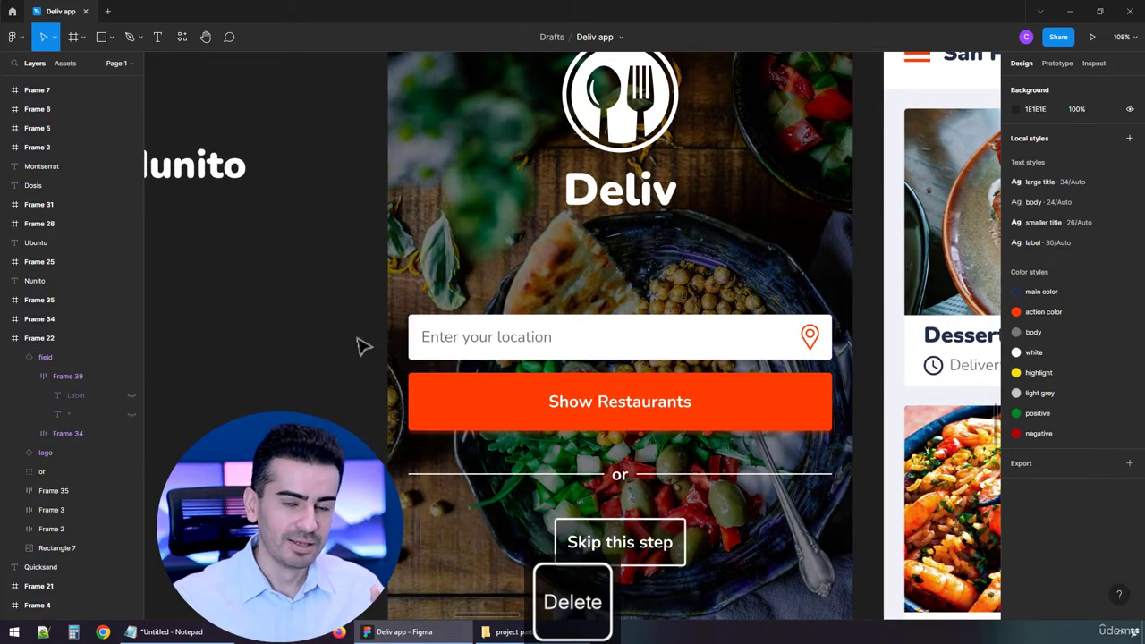
Locate the gps 1 component in the resources frame and collapse the review component's variants in the layer tree.
{"action": "scroll", "coordinate": [342, 356], "scroll_direction": "down", "scroll_amount": 5, "text": "ctrl"}
{"action": "left_click_drag", "start_coordinate": [307, 391], "coordinate": [557, 206]}
{"action": "scroll", "coordinate": [403, 281], "scroll_direction": "down", "scroll_amount": 2}
{"action": "scroll", "coordinate": [379, 243], "scroll_direction": "up", "scroll_amount": 3, "text": "ctrl"}
{"action": "left_click", "coordinate": [361, 231]}
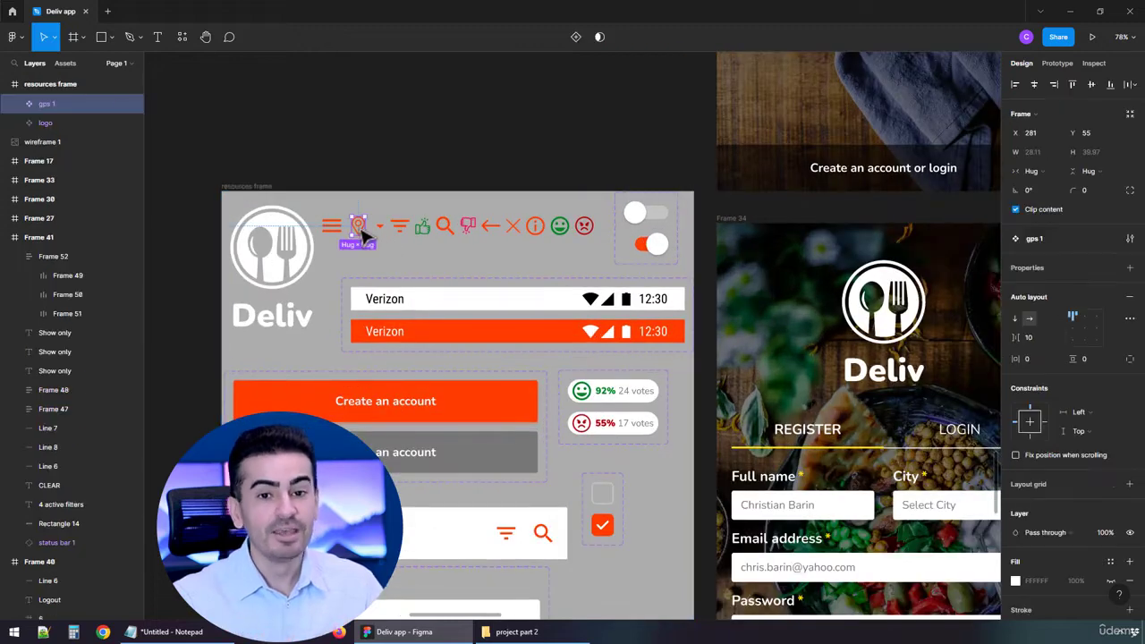
{"action": "scroll", "coordinate": [78, 176], "scroll_direction": "up", "scroll_amount": 8}
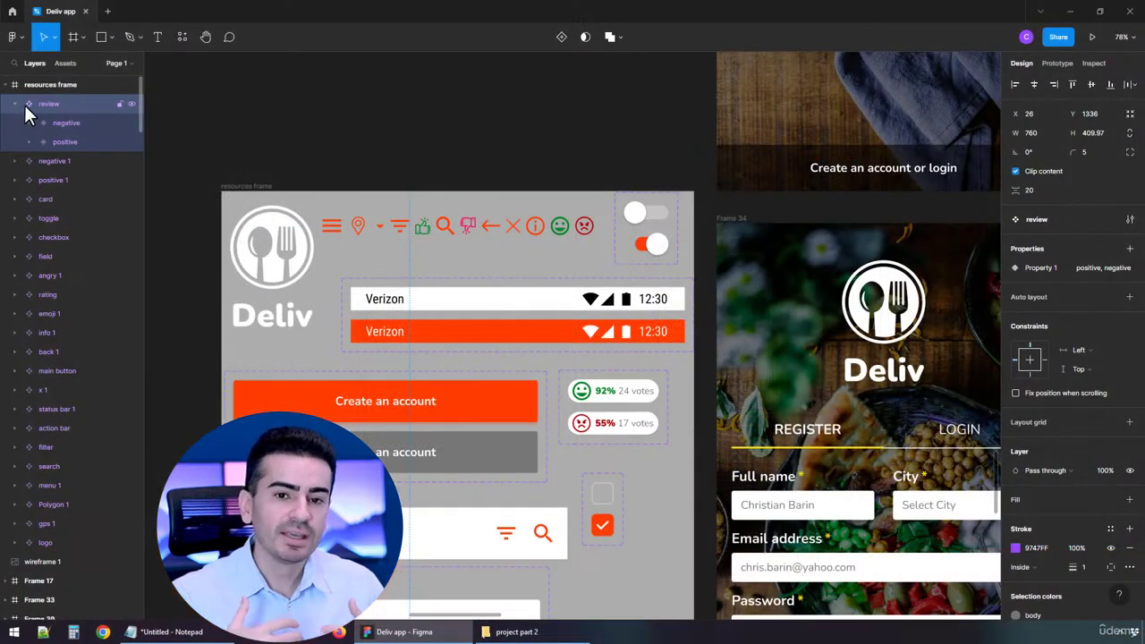
{"action": "left_click", "coordinate": [18, 104]}
{"action": "left_click", "coordinate": [409, 132]}
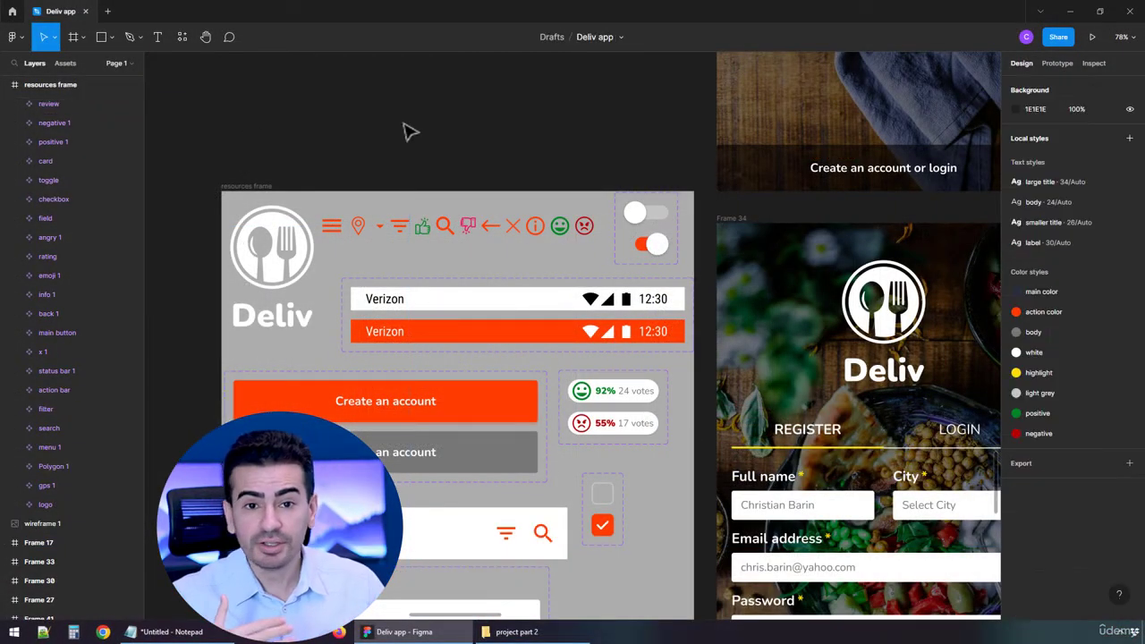
Look through the thumbnails of the local components in the resources frame.
{"action": "left_click", "coordinate": [68, 63]}
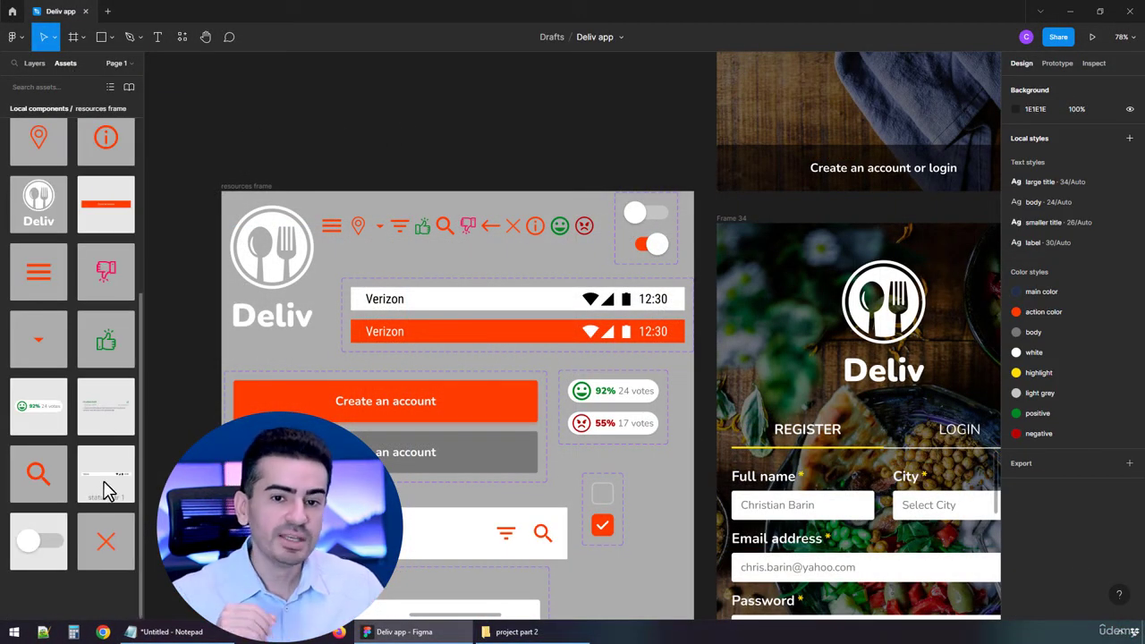
{"action": "scroll", "coordinate": [110, 473], "scroll_direction": "up", "scroll_amount": 5}
{"action": "scroll", "coordinate": [107, 420], "scroll_direction": "down", "scroll_amount": 5}
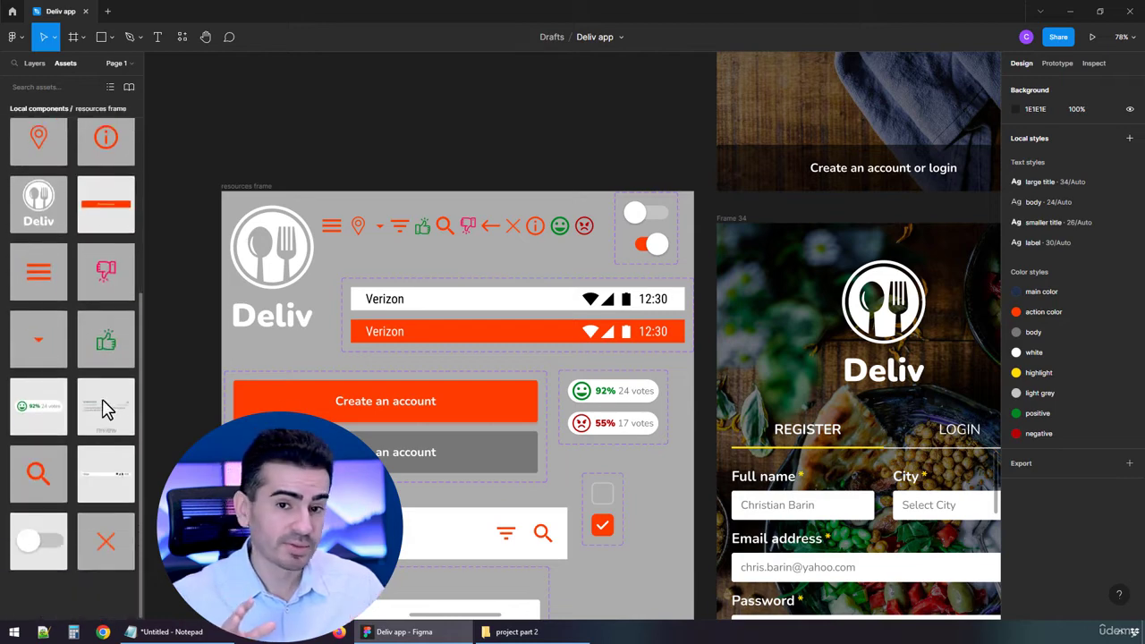
Add x 1 to the preferred values of the action bar component's left icon instance swap property.
{"action": "scroll", "coordinate": [516, 352], "scroll_direction": "down", "scroll_amount": 5}
{"action": "left_click", "coordinate": [465, 338]}
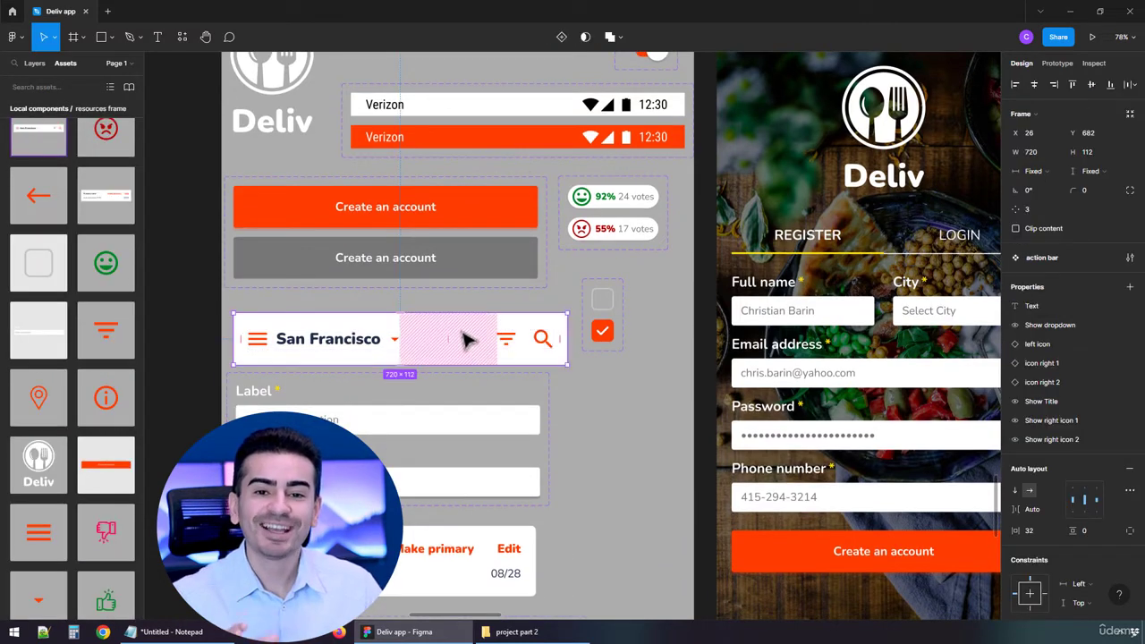
{"action": "left_click", "coordinate": [1110, 346]}
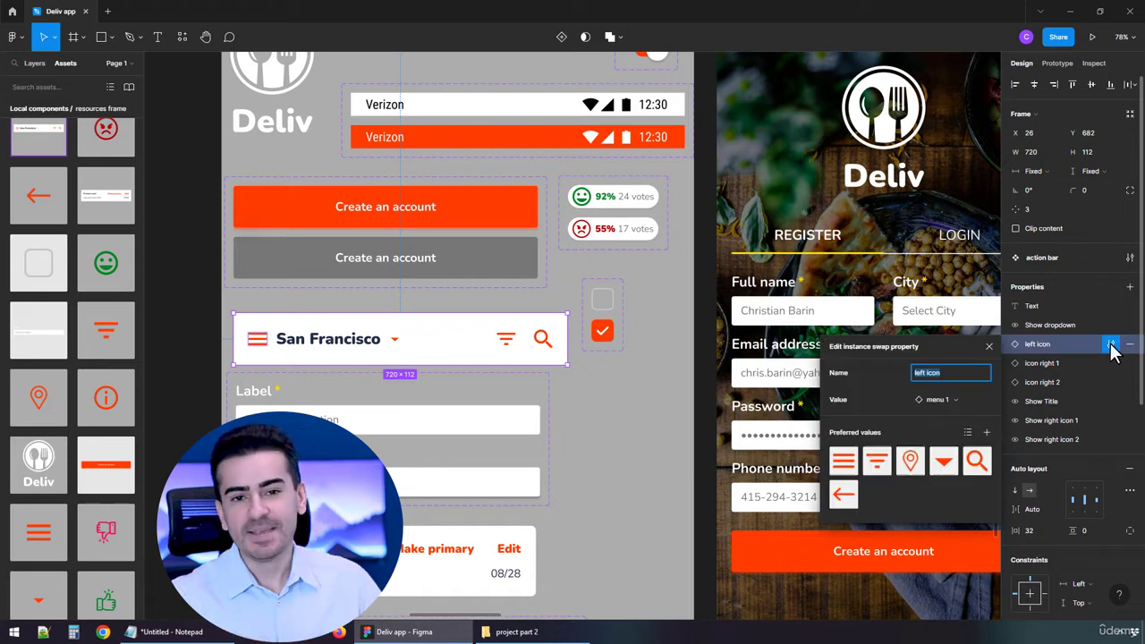
{"action": "left_click", "coordinate": [969, 433]}
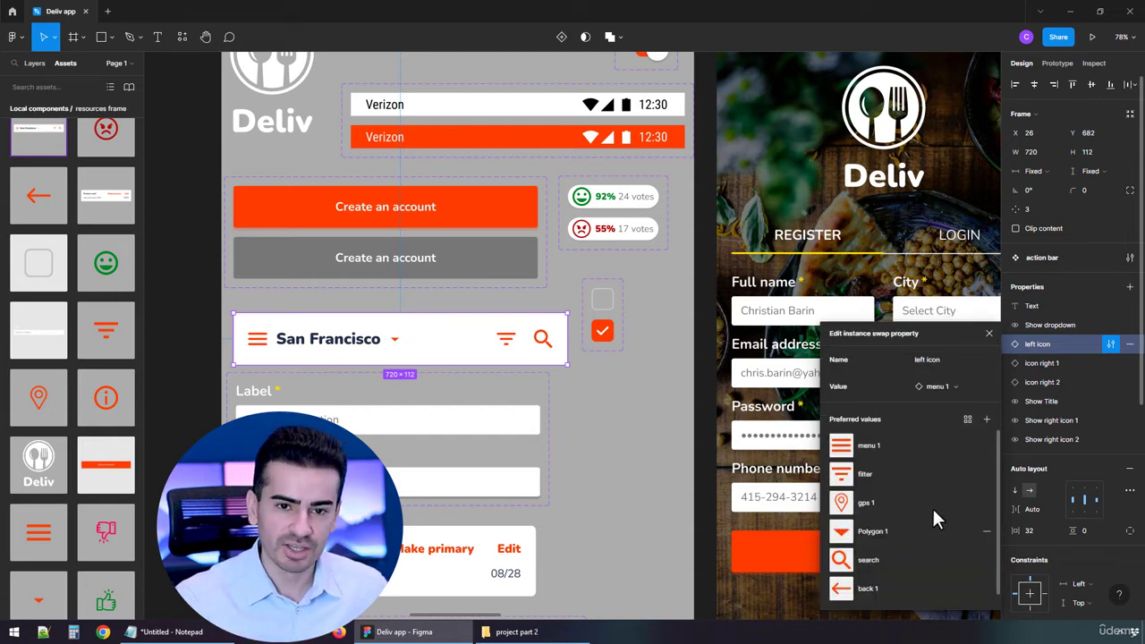
{"action": "left_click", "coordinate": [987, 419]}
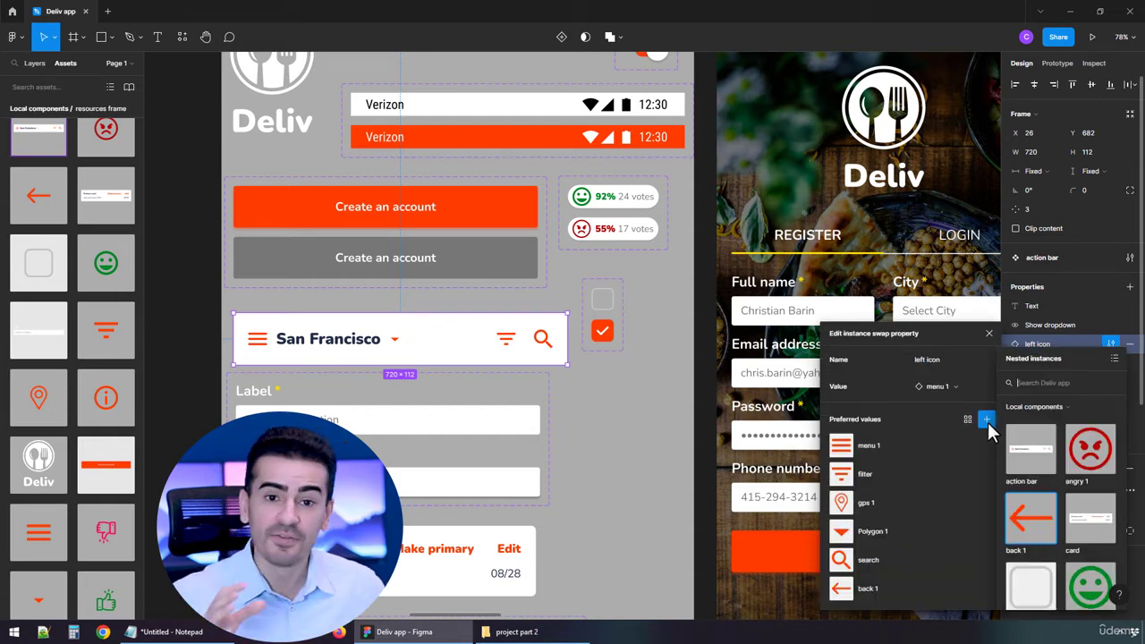
{"action": "scroll", "coordinate": [1053, 488], "scroll_direction": "down", "scroll_amount": 2}
{"action": "scroll", "coordinate": [1056, 512], "scroll_direction": "down", "scroll_amount": 5}
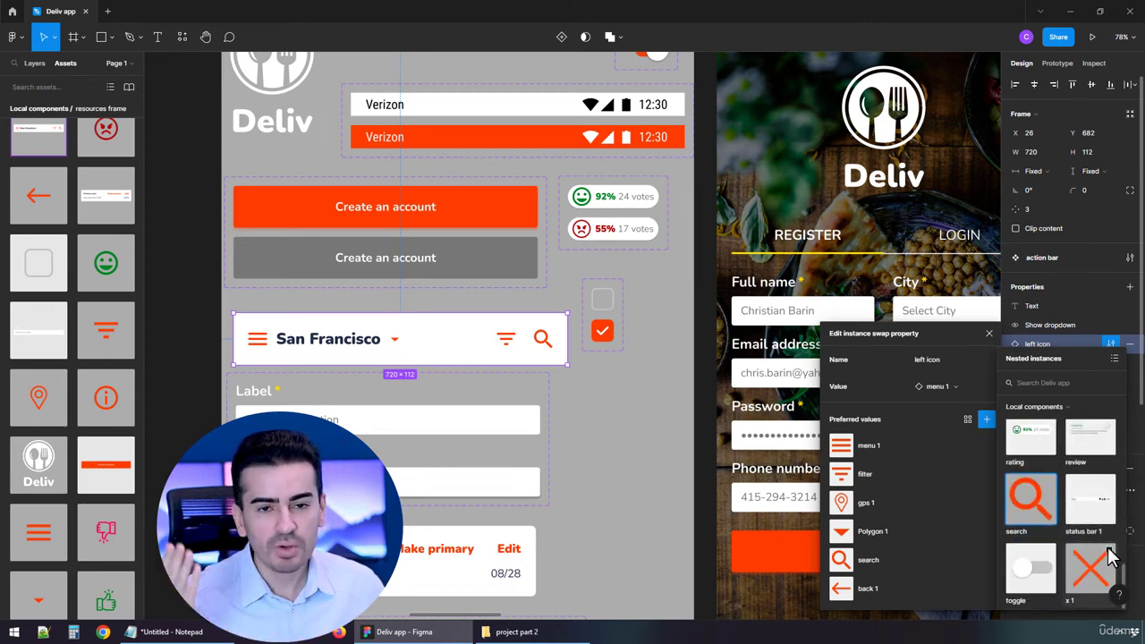
{"action": "left_click", "coordinate": [1110, 557]}
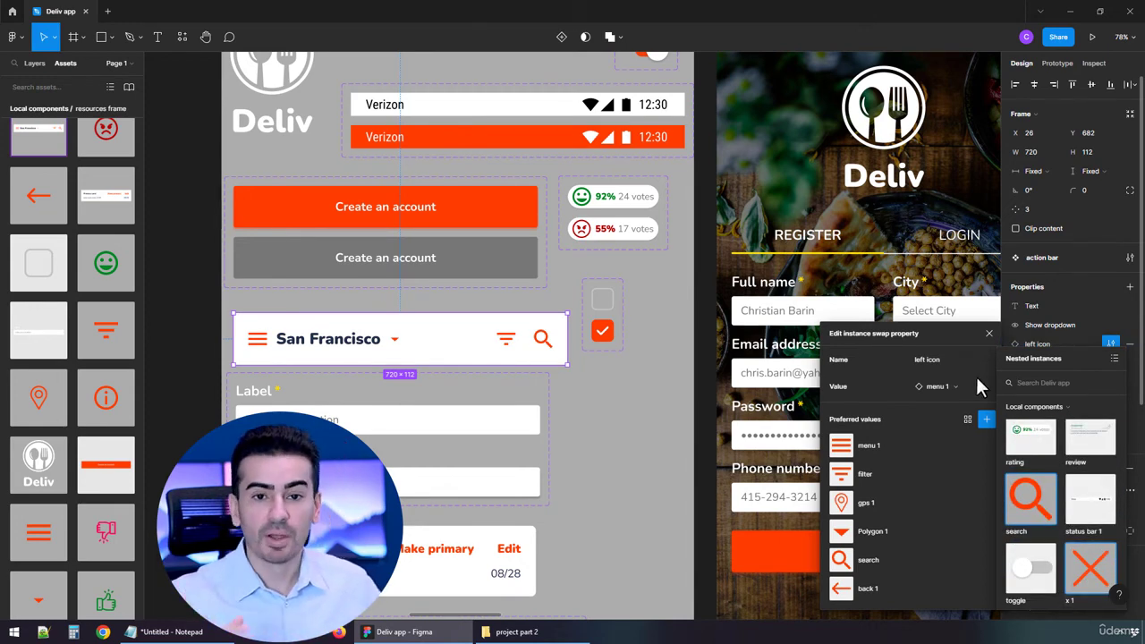
Display the left icon's preferred values as a grid and add info 1 to them.
{"action": "left_click", "coordinate": [967, 420]}
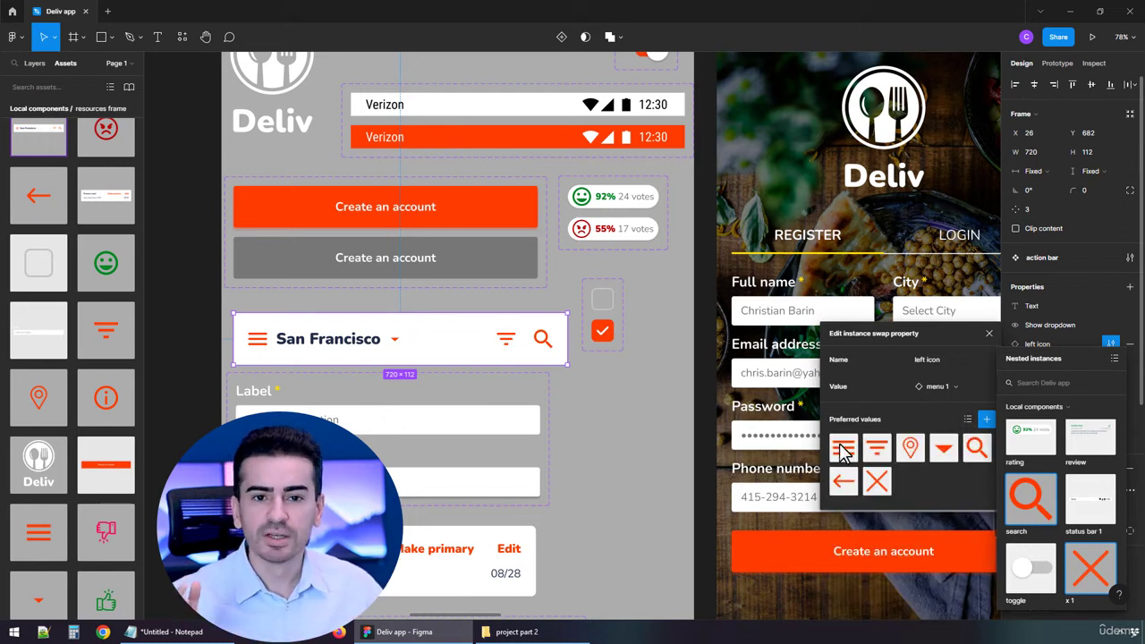
{"action": "scroll", "coordinate": [1060, 537], "scroll_direction": "up", "scroll_amount": 5}
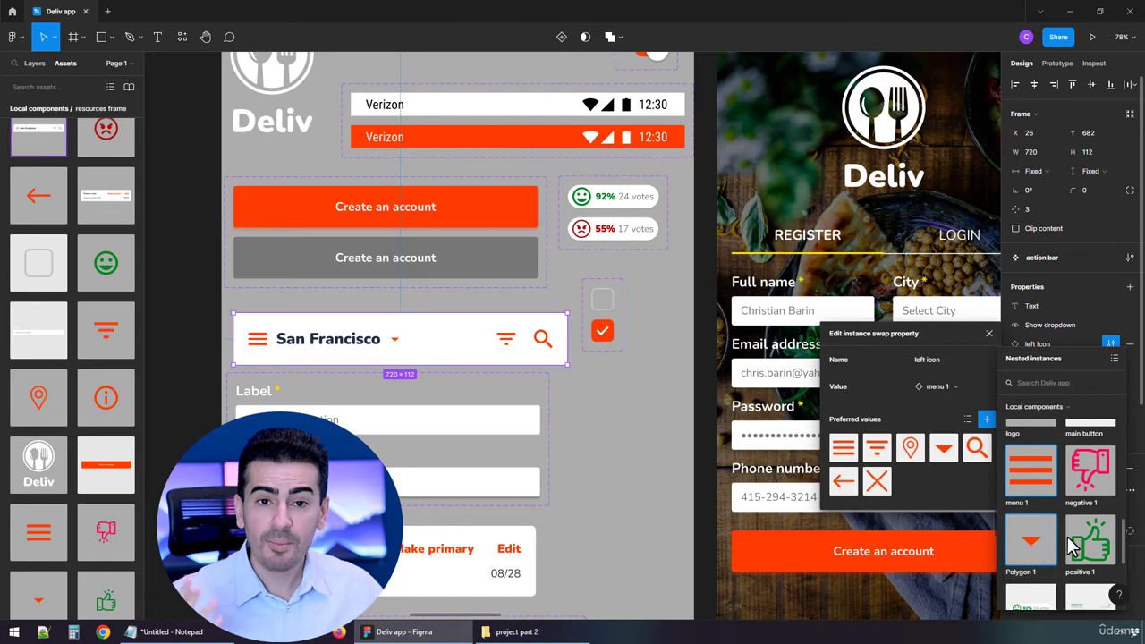
{"action": "scroll", "coordinate": [1083, 528], "scroll_direction": "down", "scroll_amount": 4}
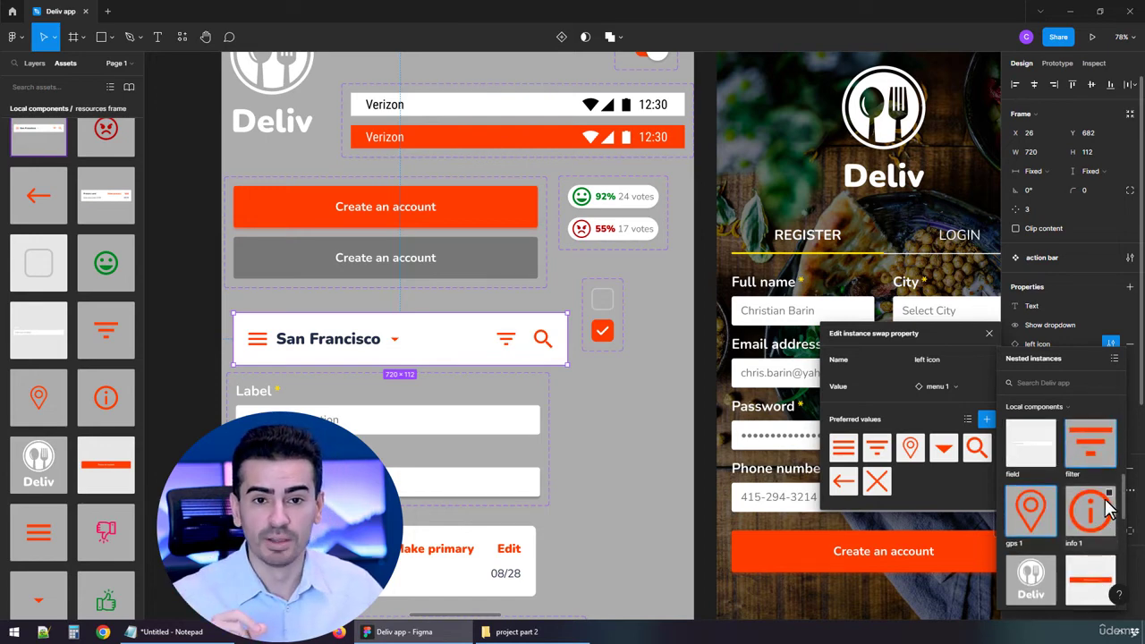
{"action": "left_click", "coordinate": [1110, 495]}
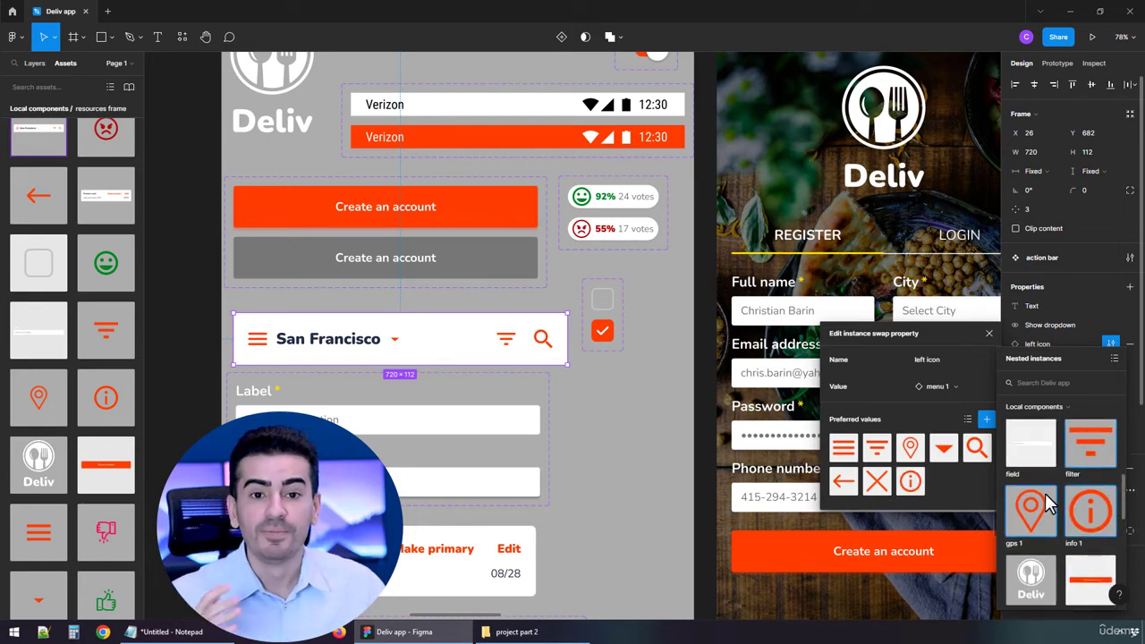
{"action": "scroll", "coordinate": [1087, 537], "scroll_direction": "up", "scroll_amount": 3}
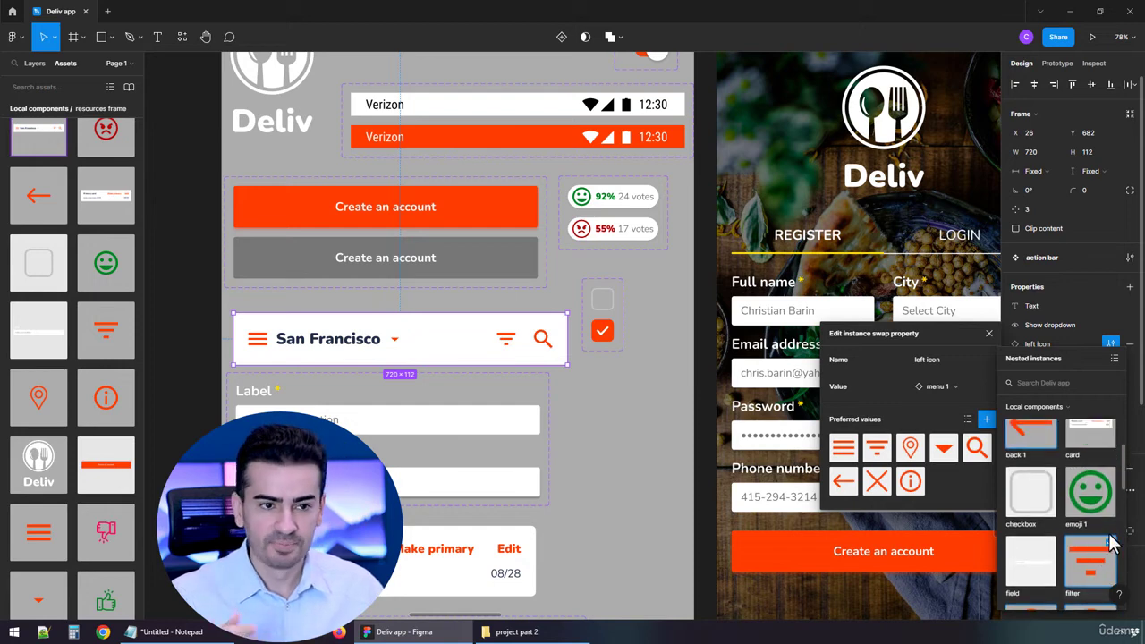
Close the left icon's instance swap property settings and deselect the action bar component.
{"action": "scroll", "coordinate": [1096, 518], "scroll_direction": "up", "scroll_amount": 2}
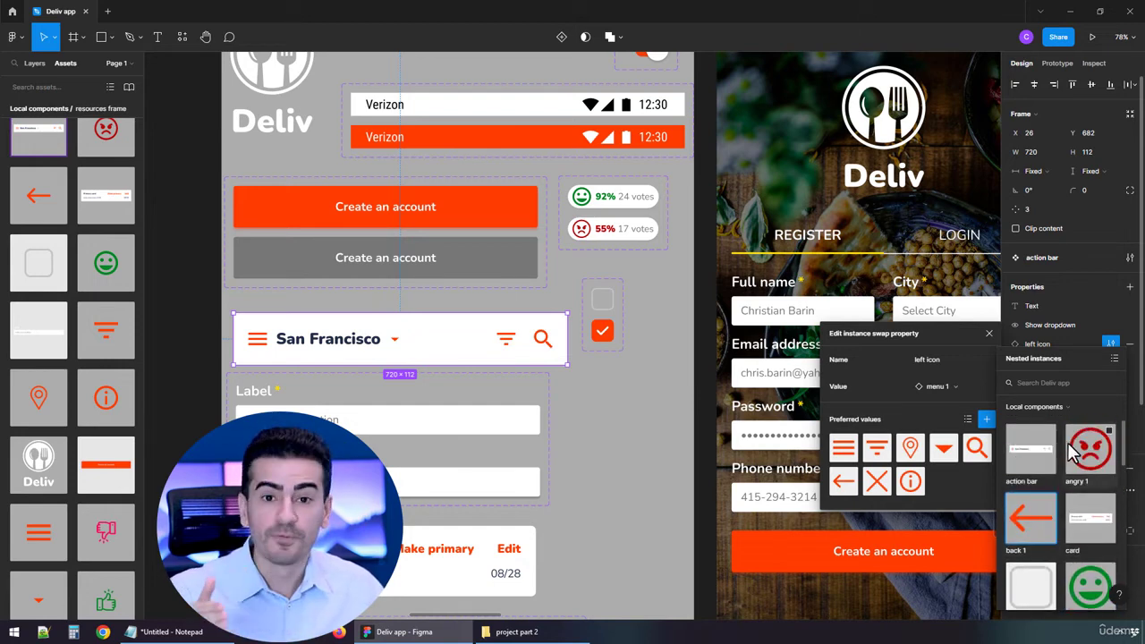
{"action": "left_click", "coordinate": [990, 334]}
{"action": "left_click", "coordinate": [569, 480]}
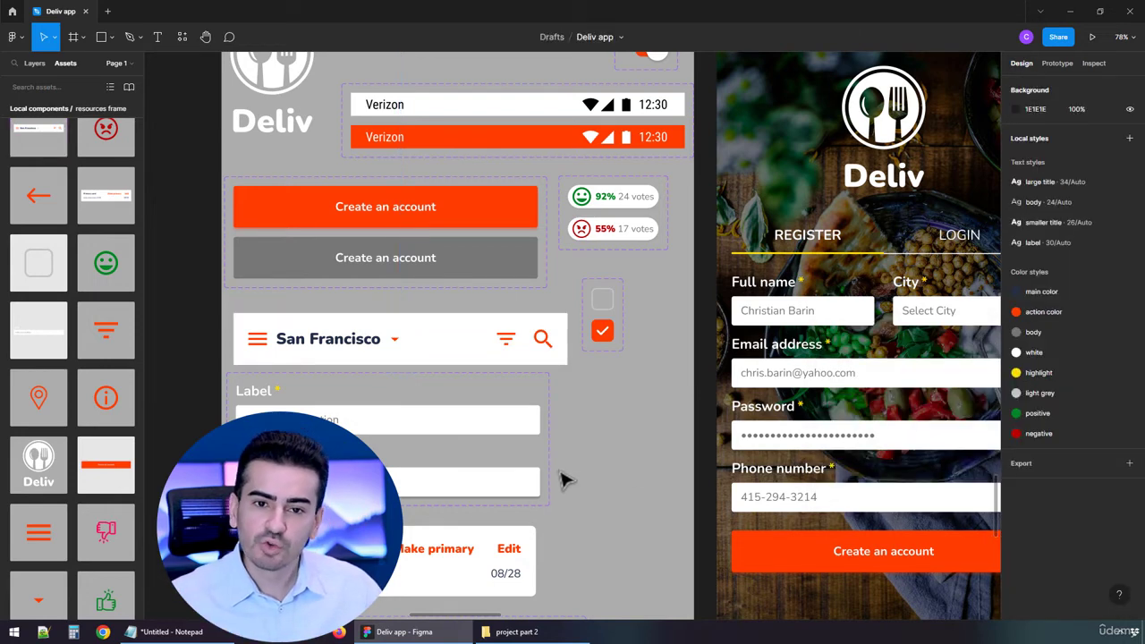
Look over the rest of the resources frame and the Maggiore Pizza Delivery reviews and address screens in Frame 45 and Frame 46.
{"action": "scroll", "coordinate": [581, 447], "scroll_direction": "down", "scroll_amount": 5}
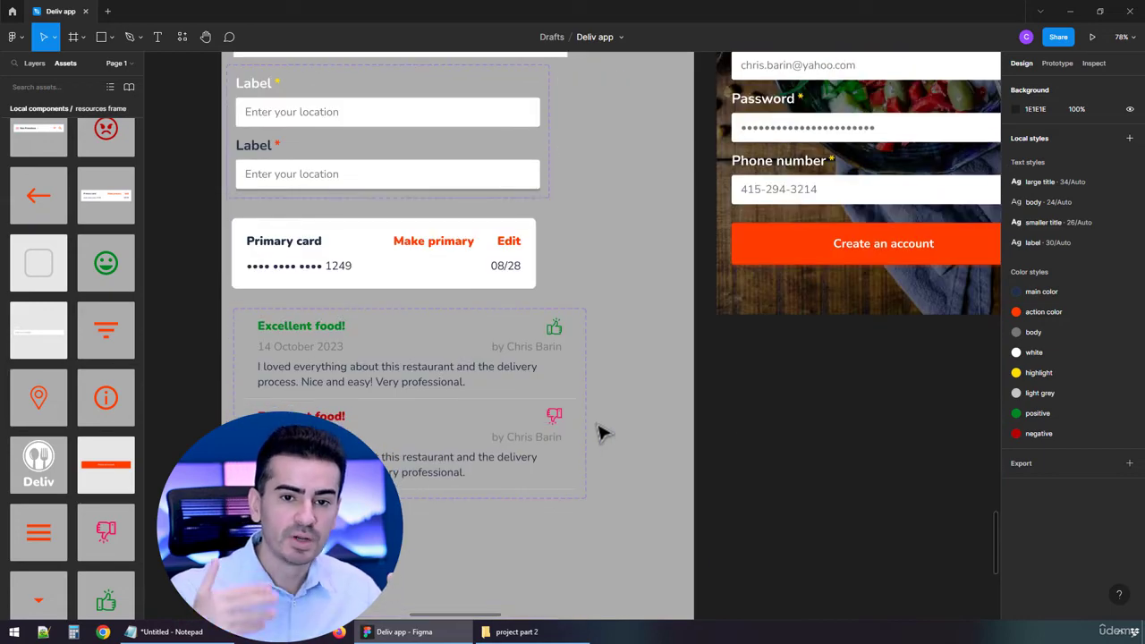
{"action": "scroll", "coordinate": [598, 428], "scroll_direction": "down", "scroll_amount": 10}
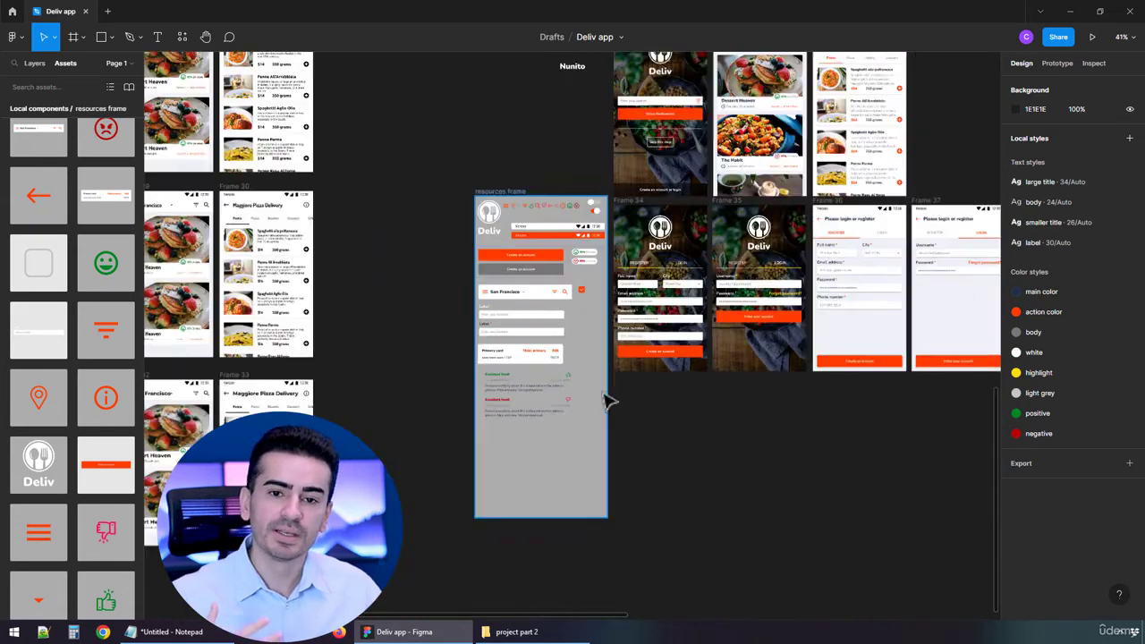
{"action": "scroll", "coordinate": [569, 357], "scroll_direction": "right", "scroll_amount": 10}
{"action": "scroll", "coordinate": [403, 357], "scroll_direction": "up", "scroll_amount": 8}
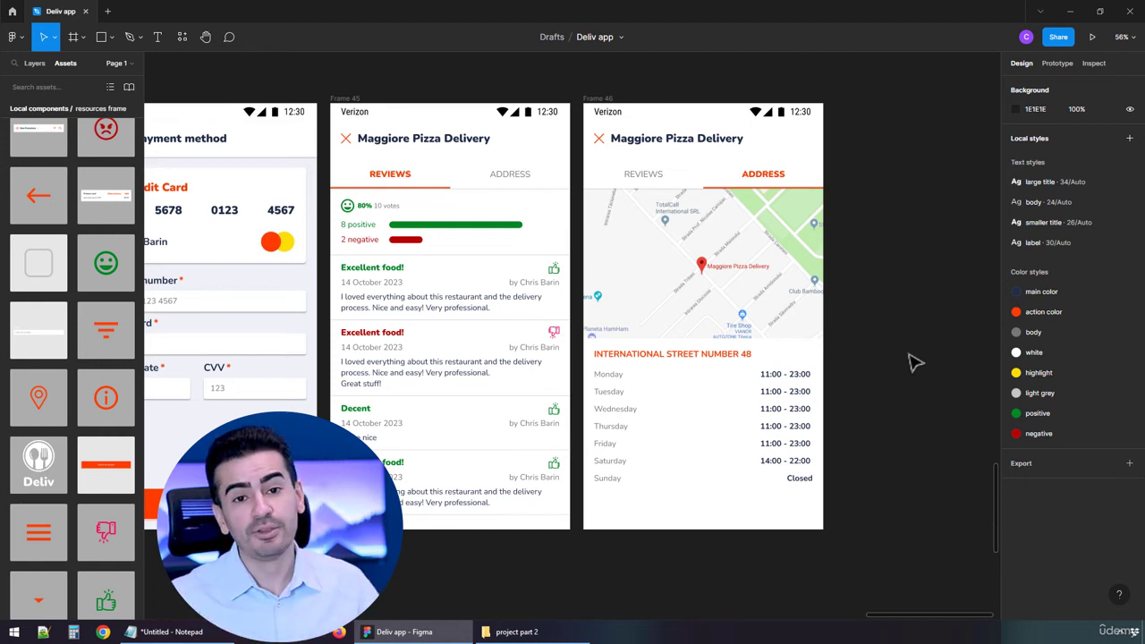
{"action": "scroll", "coordinate": [877, 361], "scroll_direction": "up", "scroll_amount": 1}
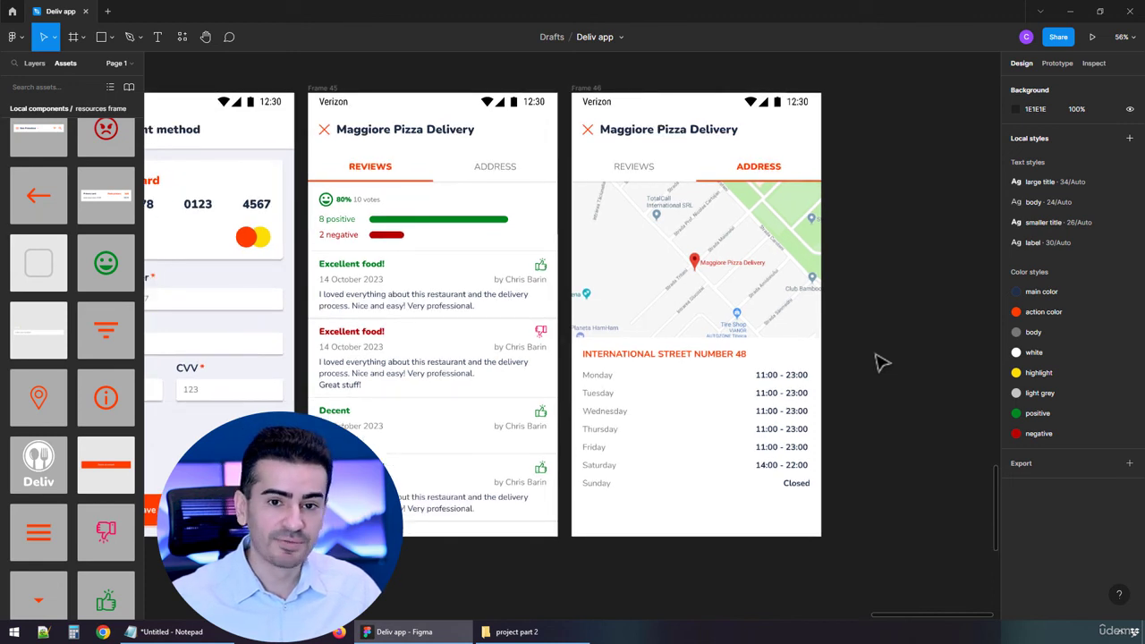